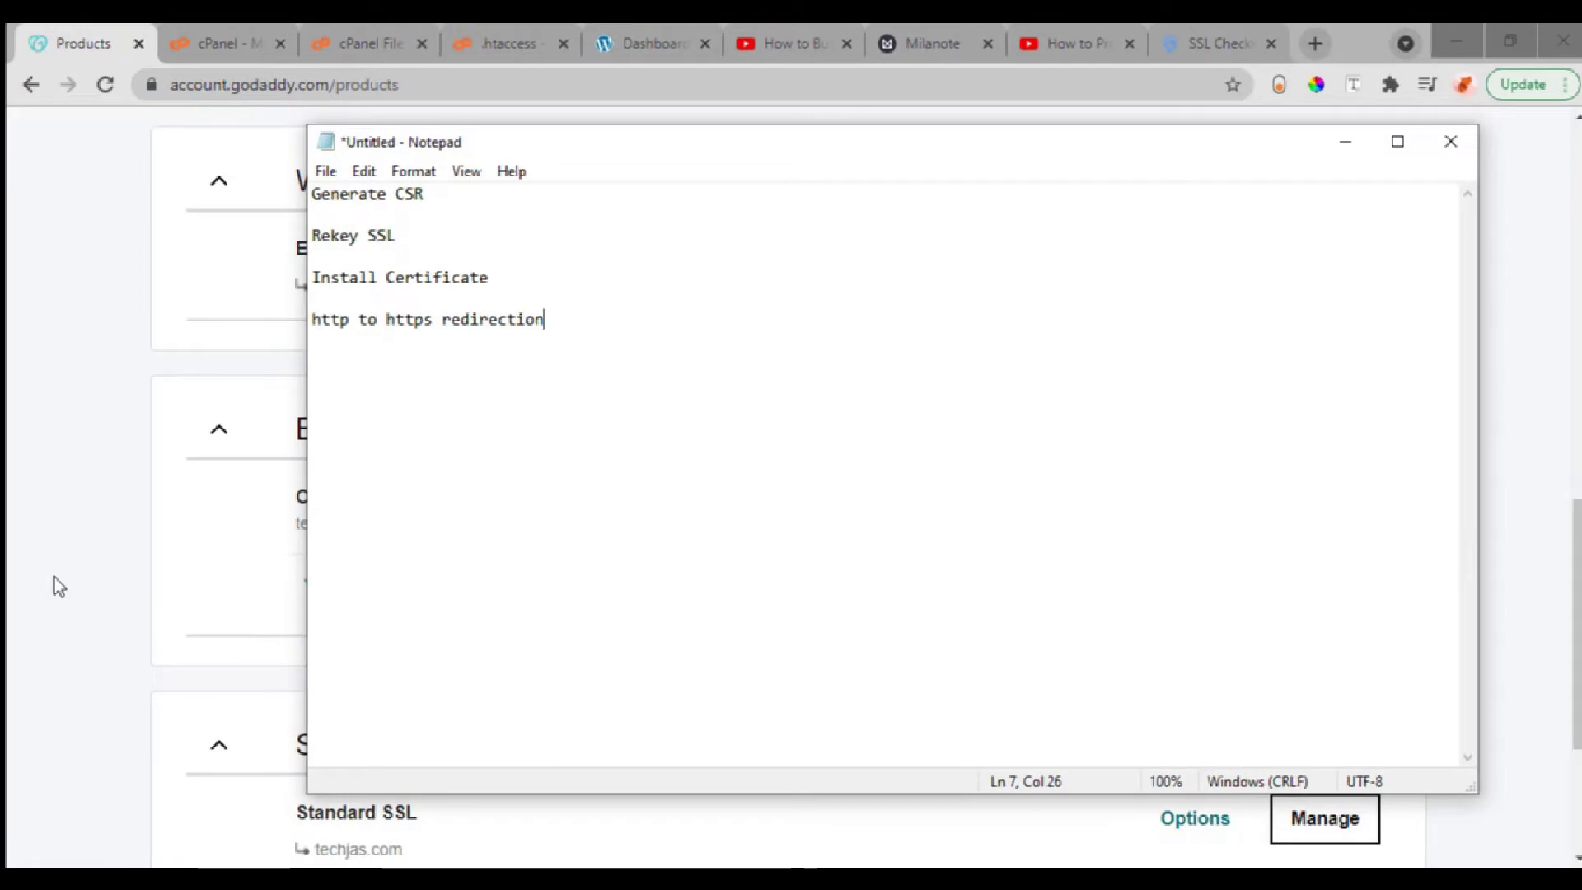
Open the cPanel admin of the Economy Linux Hosting plan for techjas.com
click(54, 583)
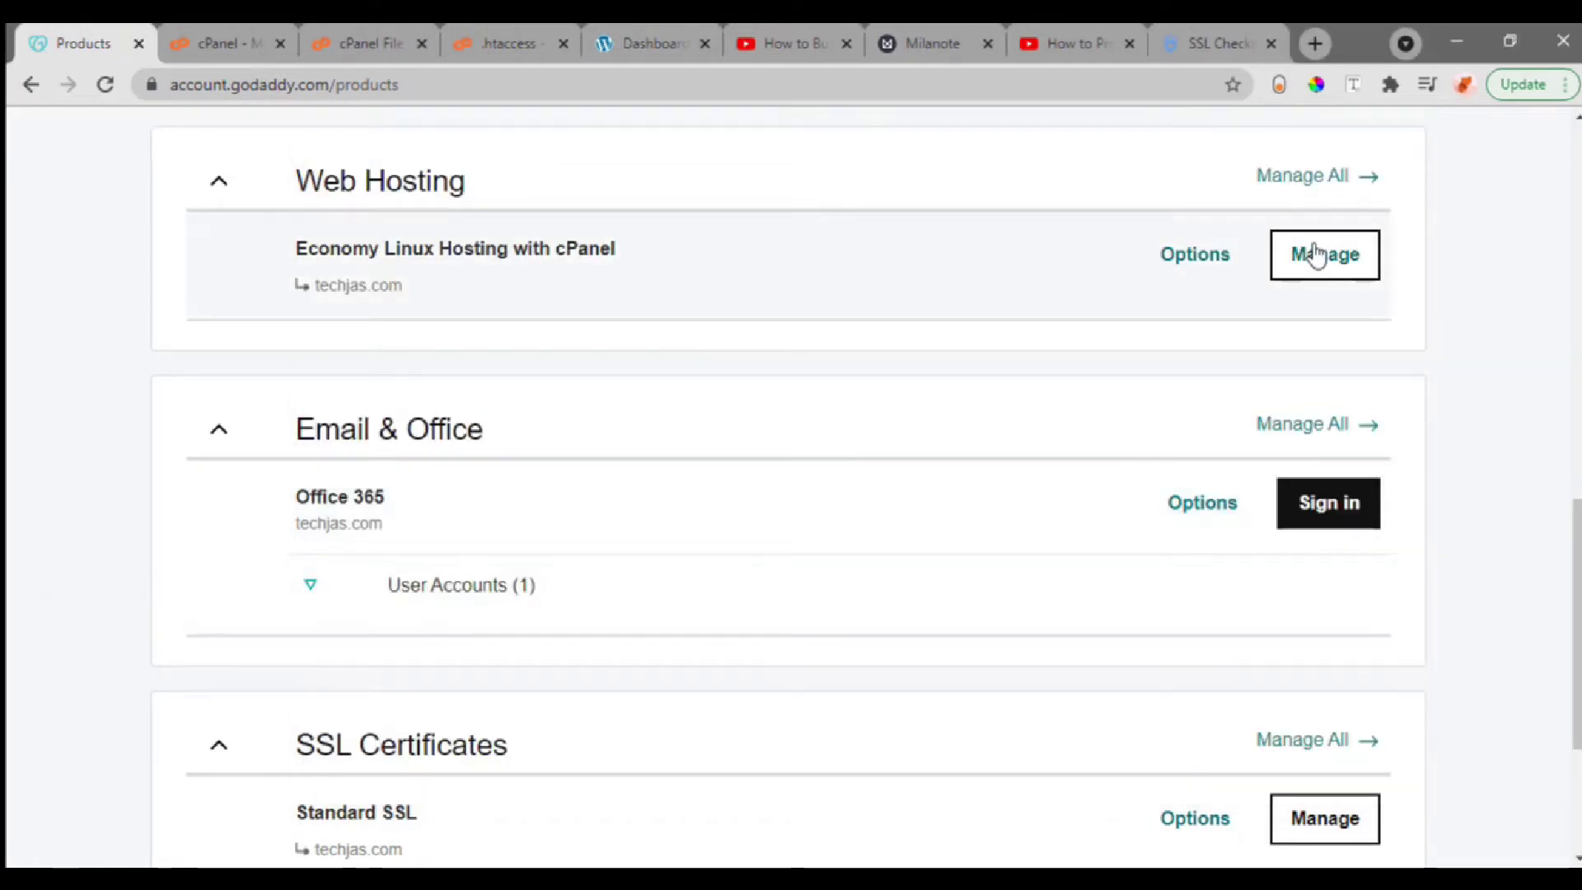
click(1317, 254)
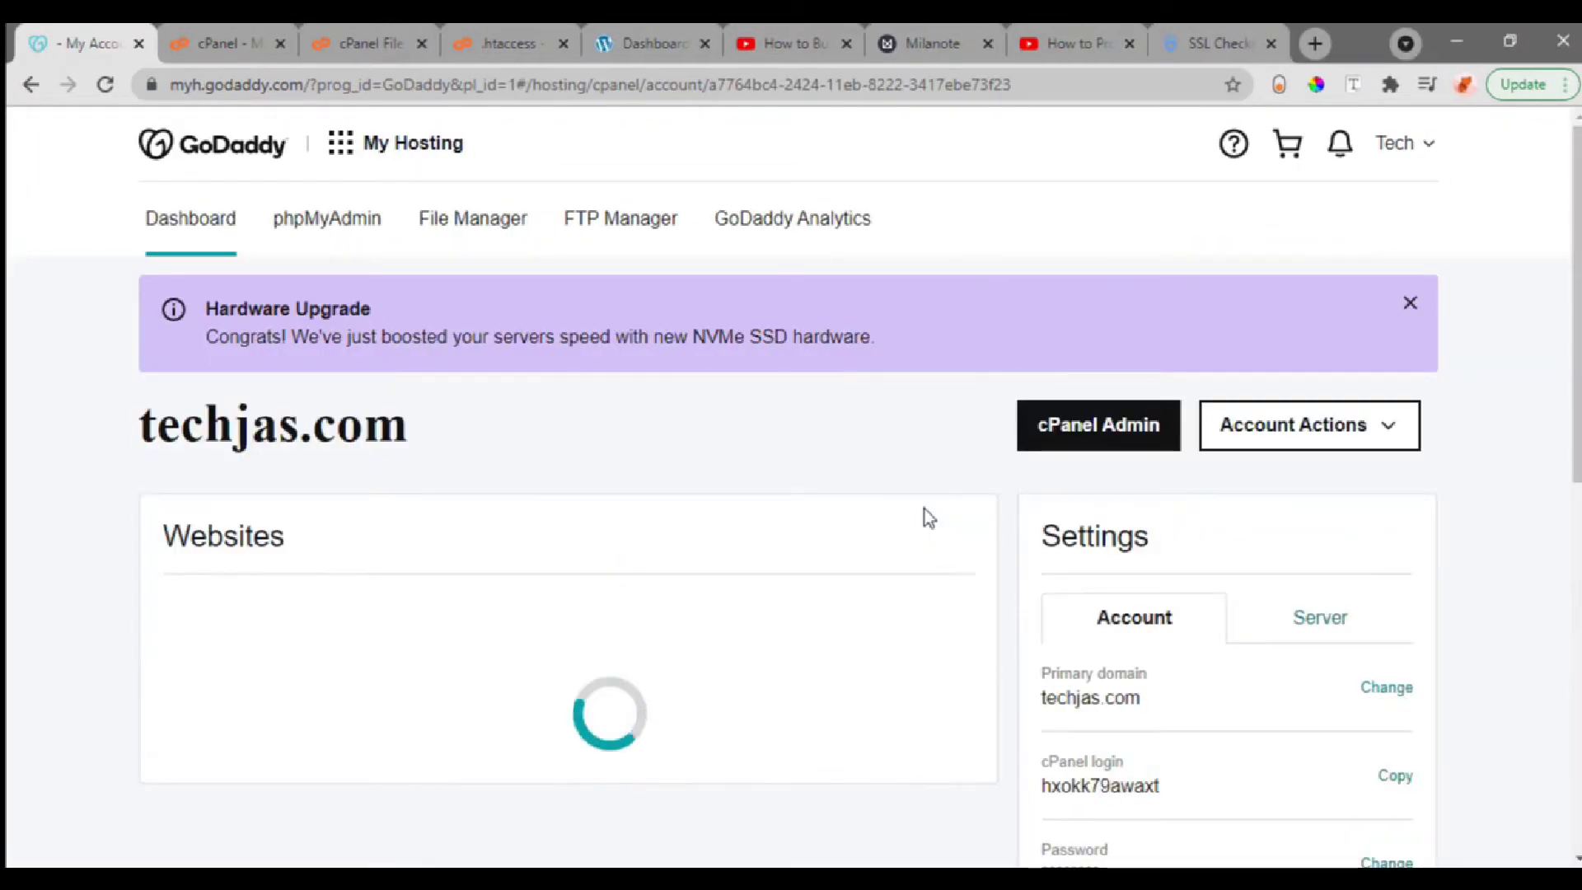
click(1092, 436)
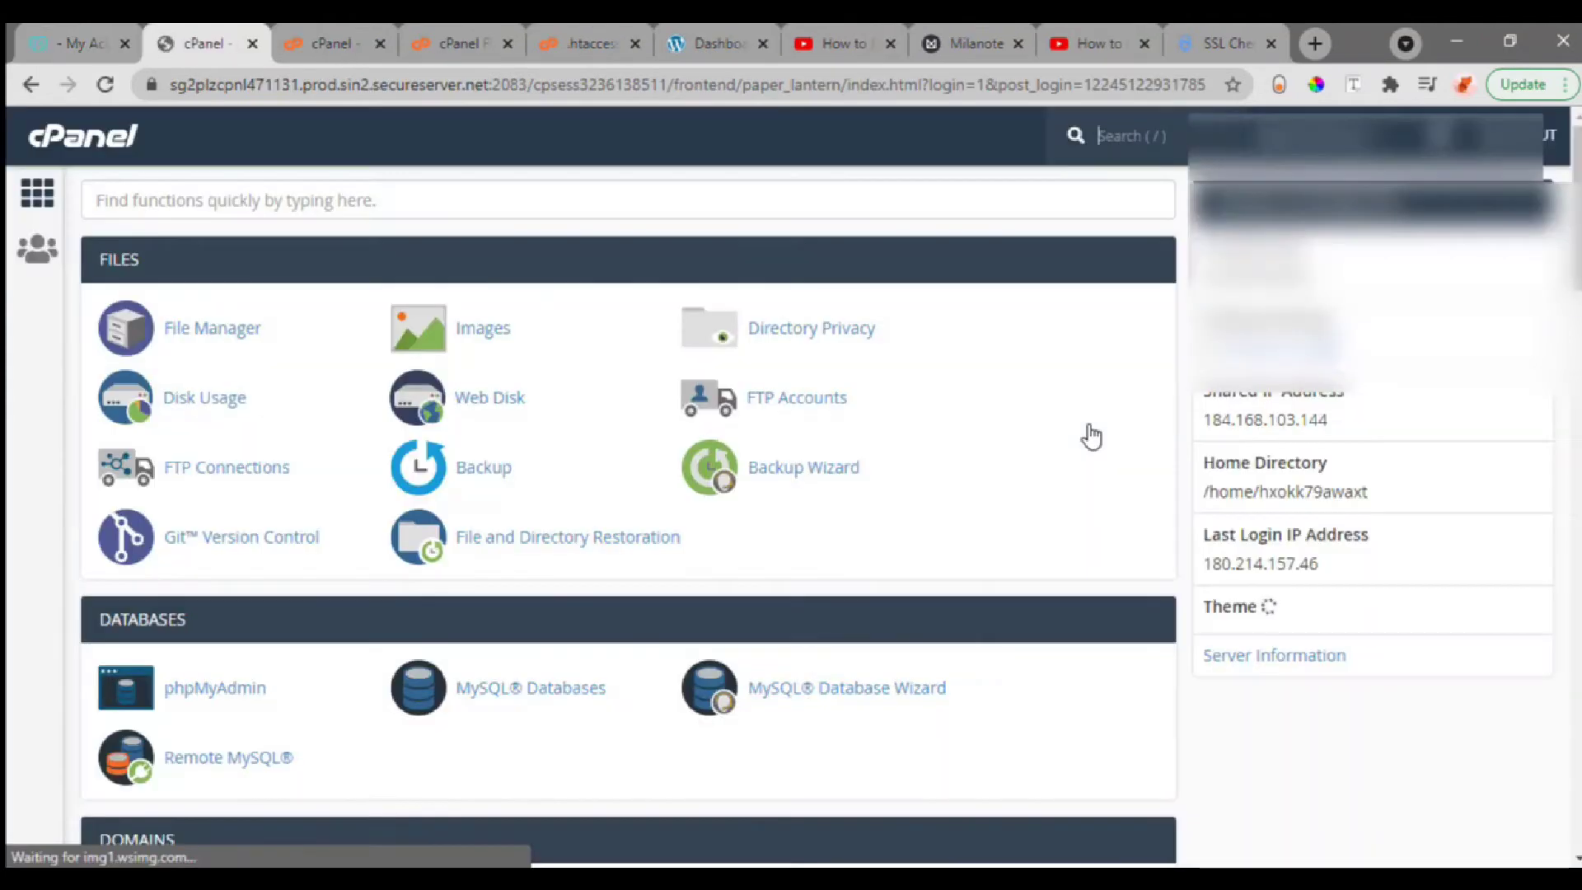
Open the Certificate Signing Requests (CSR) page of cPanel's SSL/TLS manager
scroll(967, 575, down, 5)
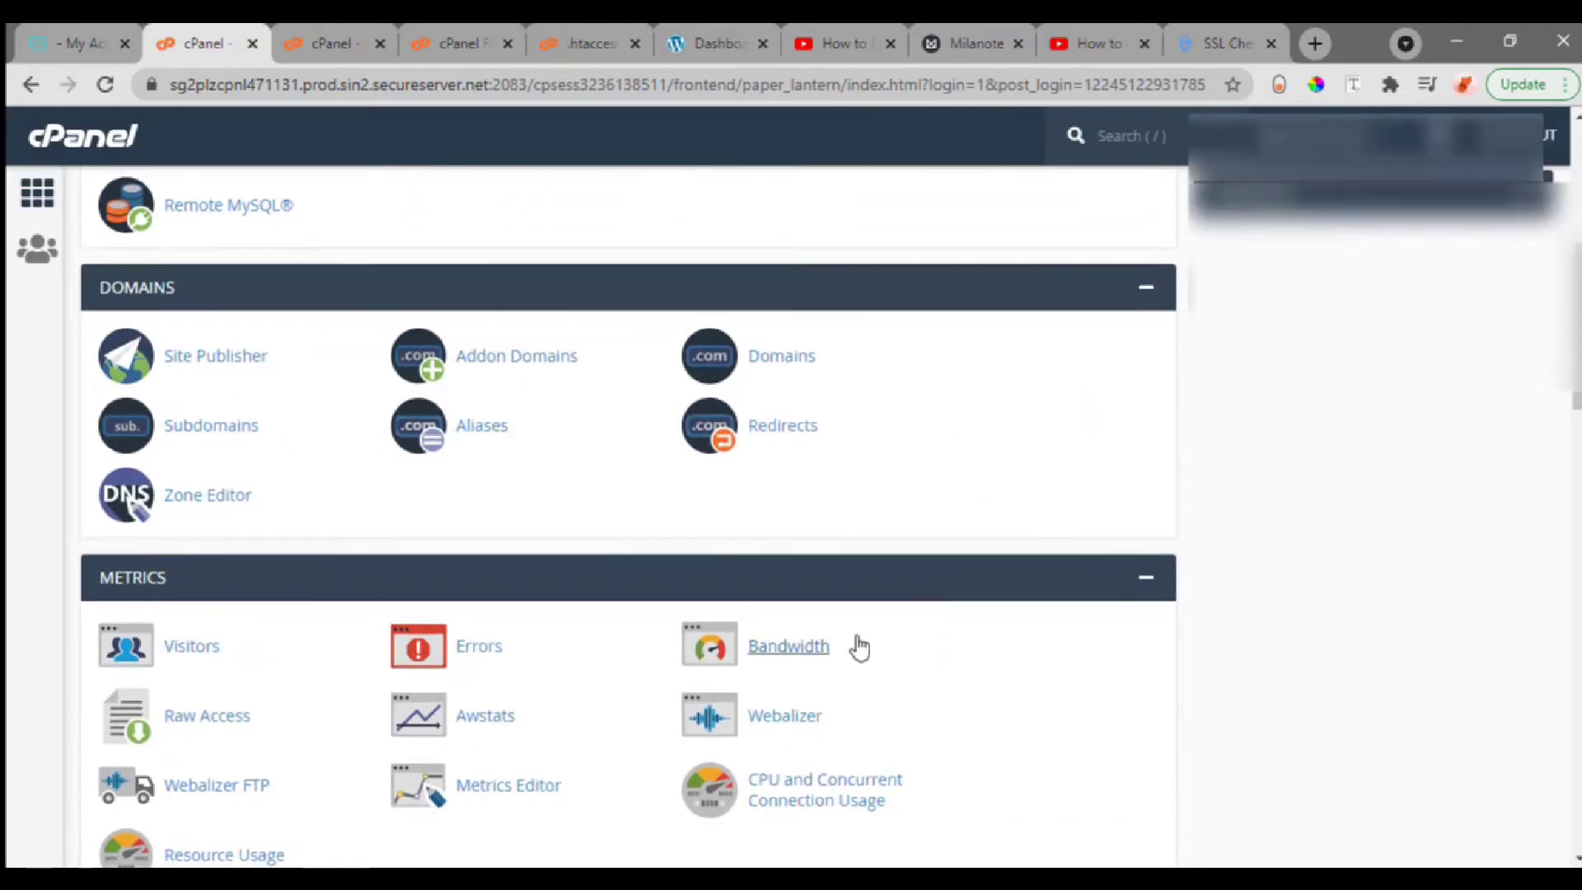
scroll(849, 644, down, 7)
click(774, 714)
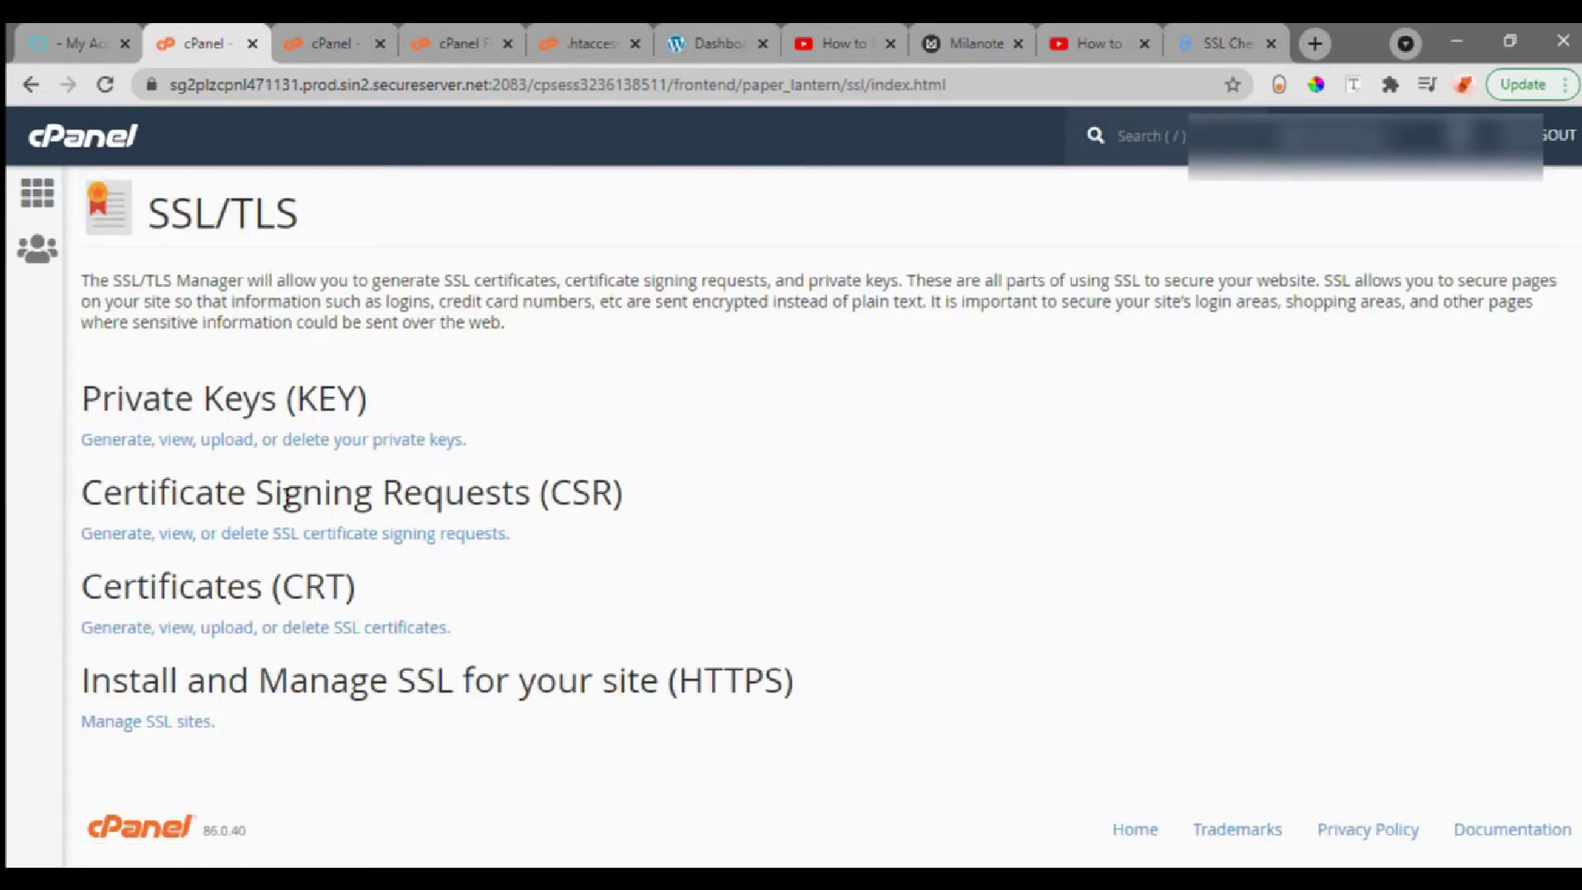
click(399, 533)
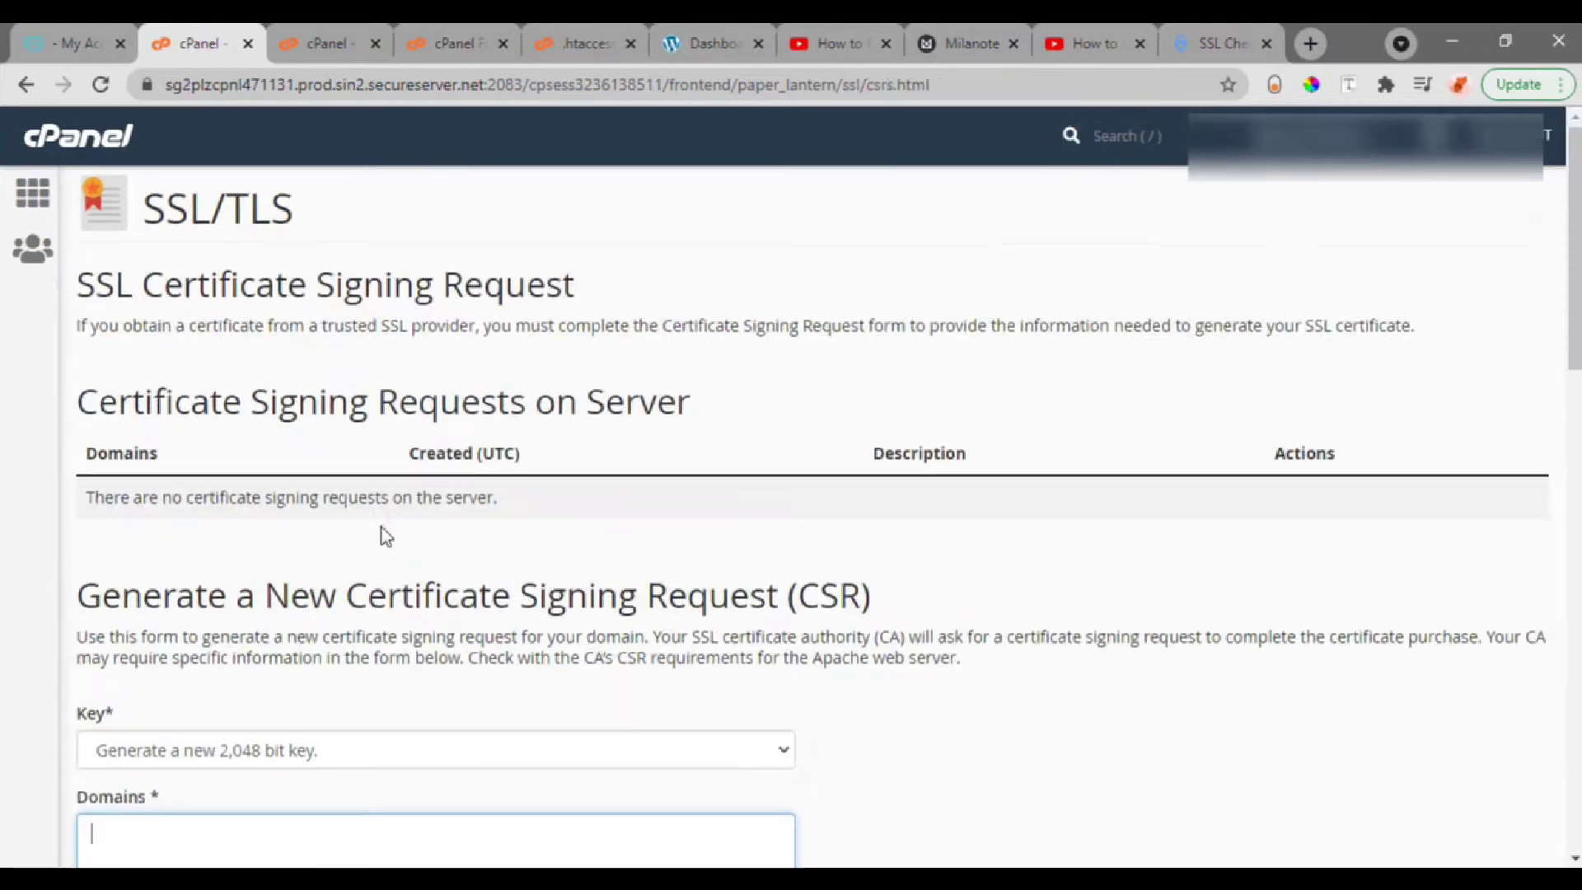
Generate a CSR for domain techjas.com, with city winnipeg, state manitoba, country CA (Canada) and company techjas
scroll(382, 532, down, 5)
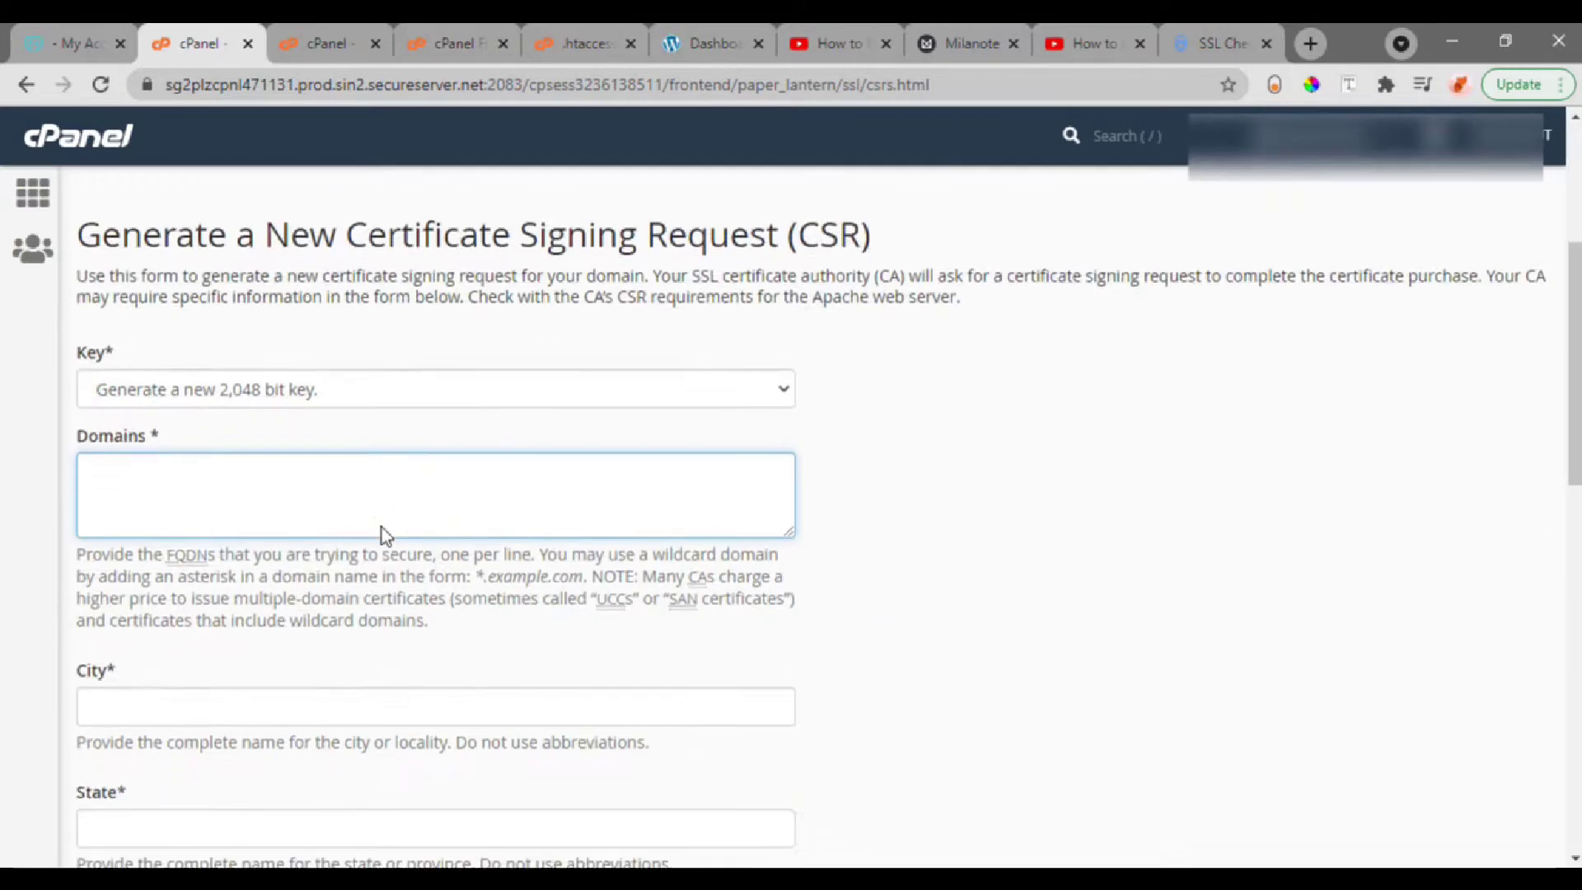
text(te)
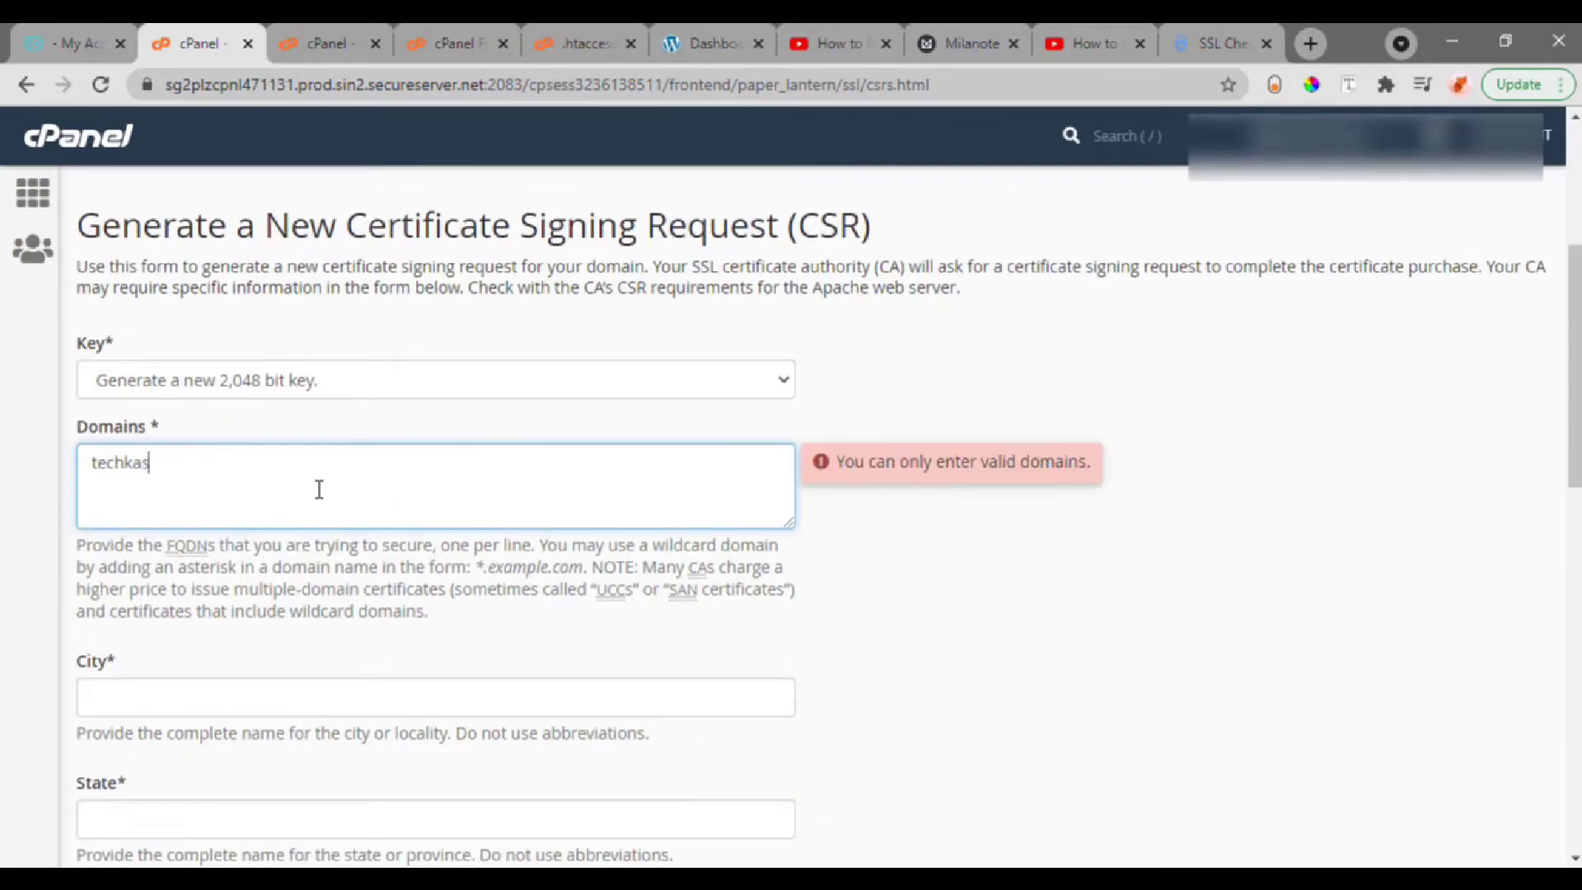
text(chjas.com)
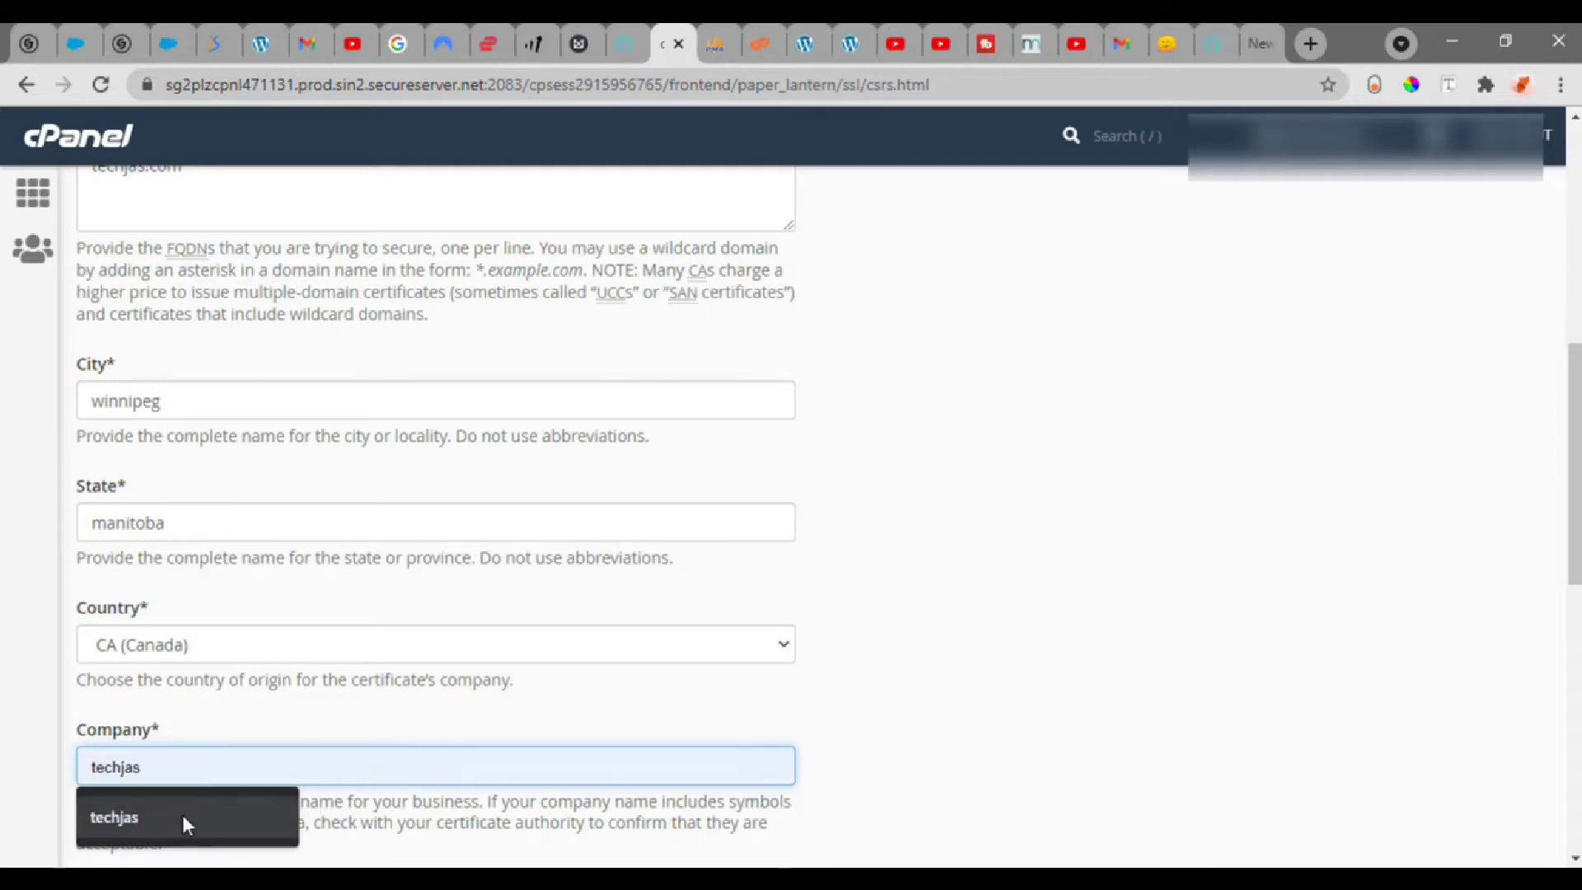
click(183, 819)
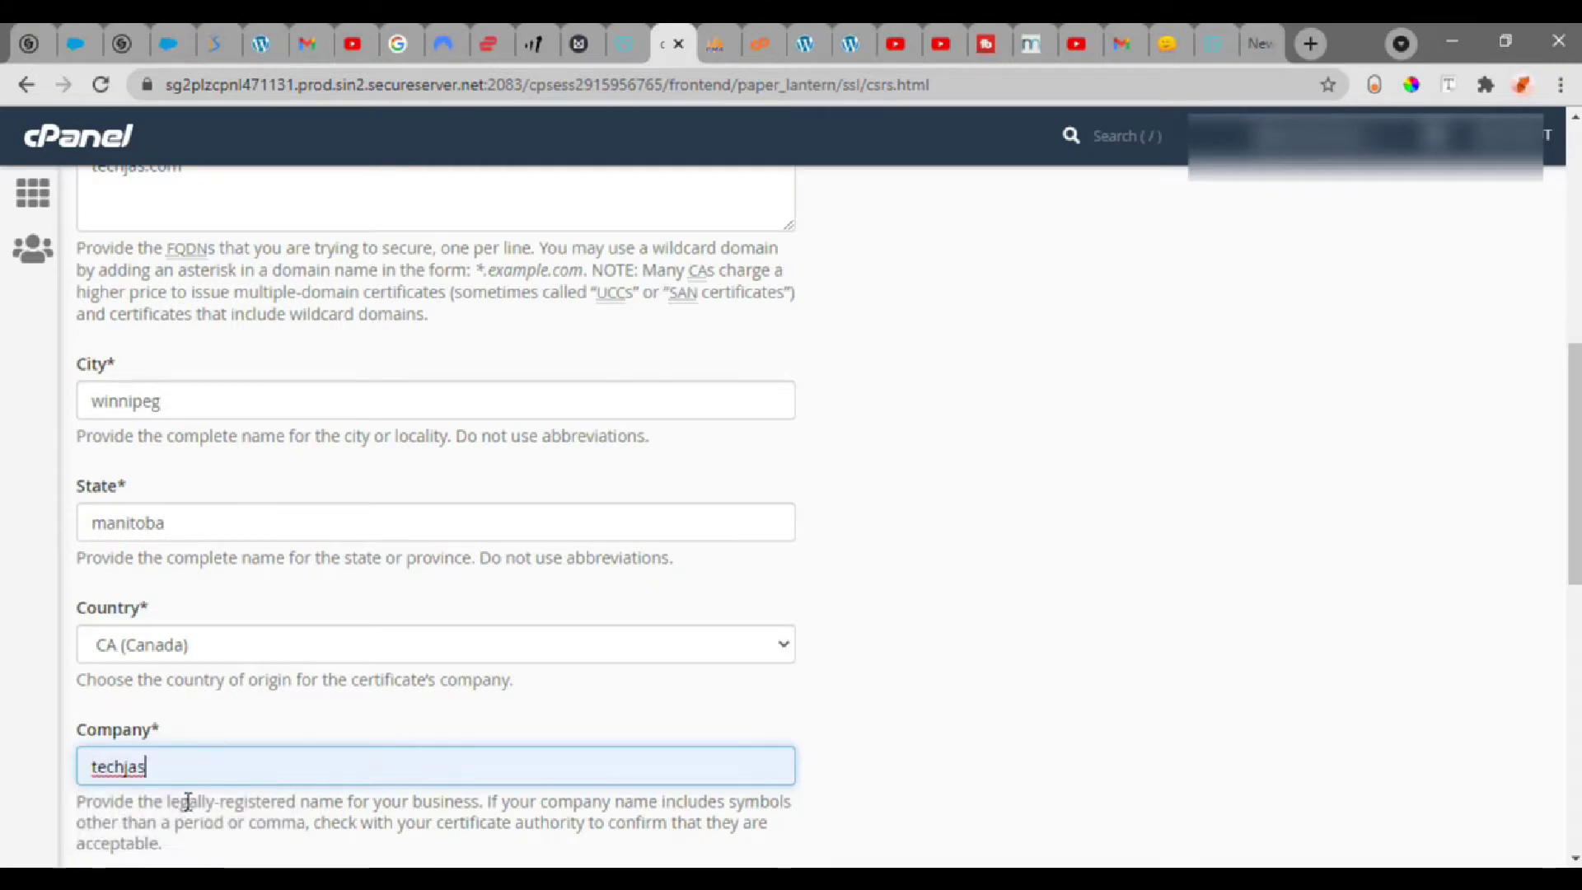
scroll(187, 795, down, 10)
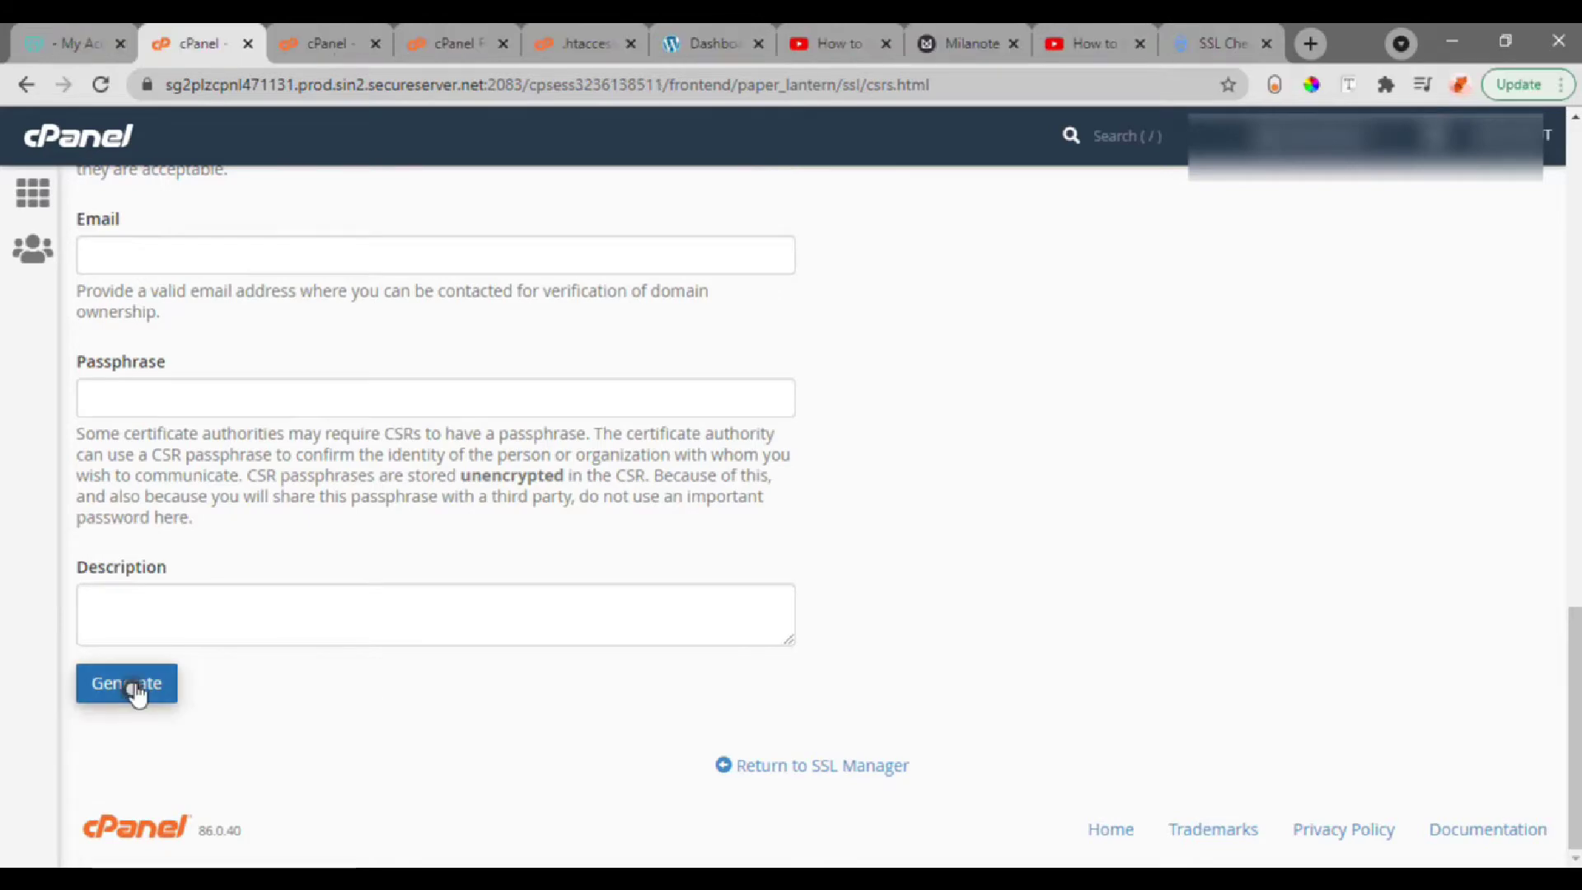
click(127, 684)
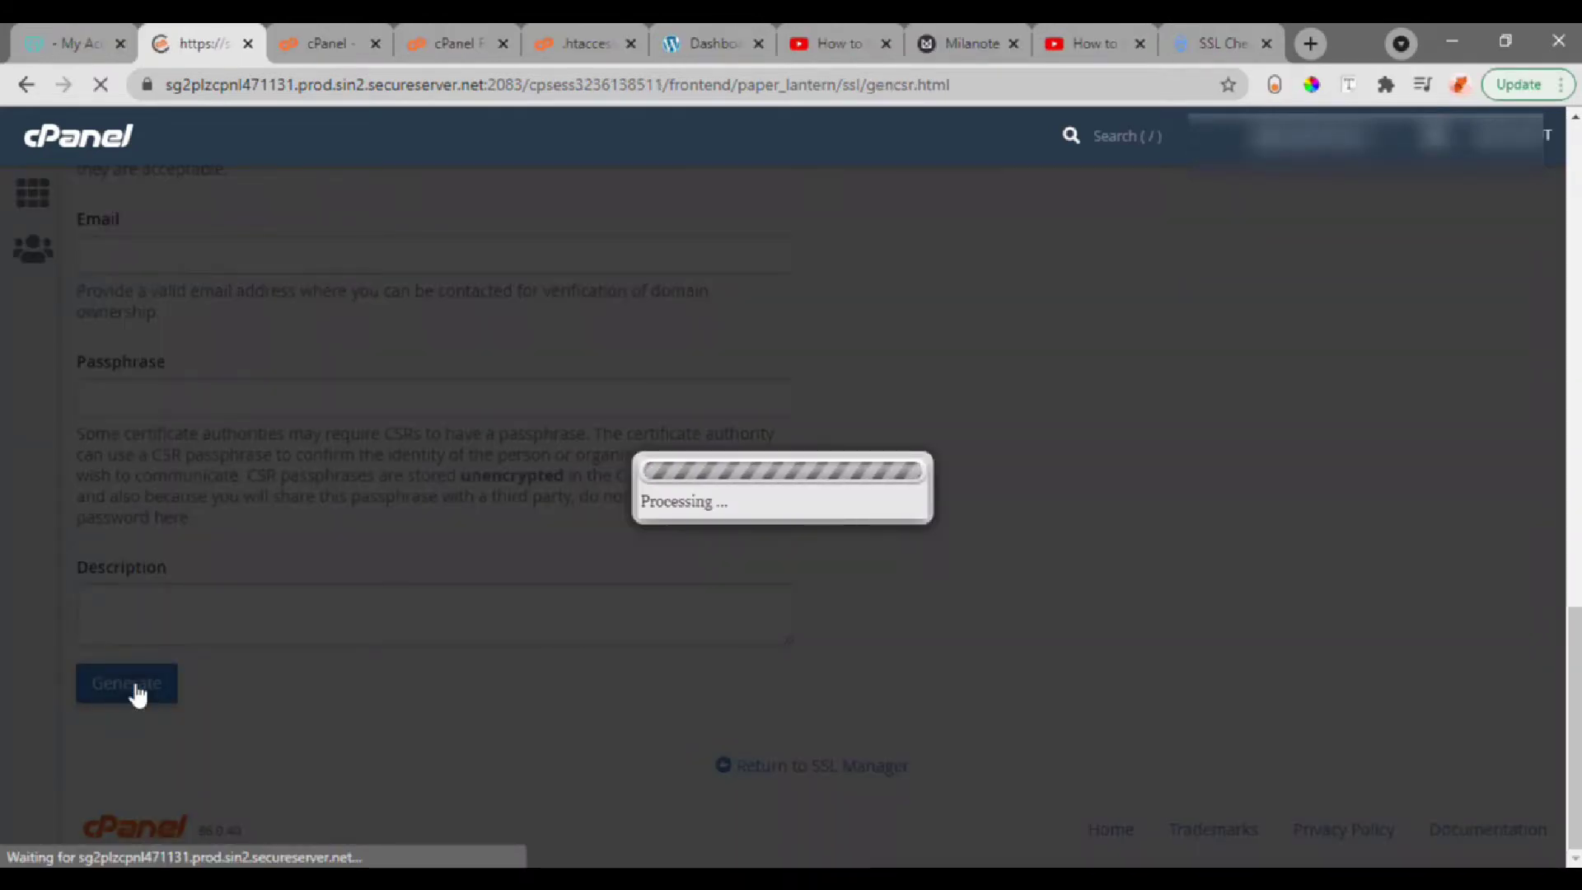
Copy the whole encoded certificate signing request into a new Notepad document
scroll(293, 630, down, 5)
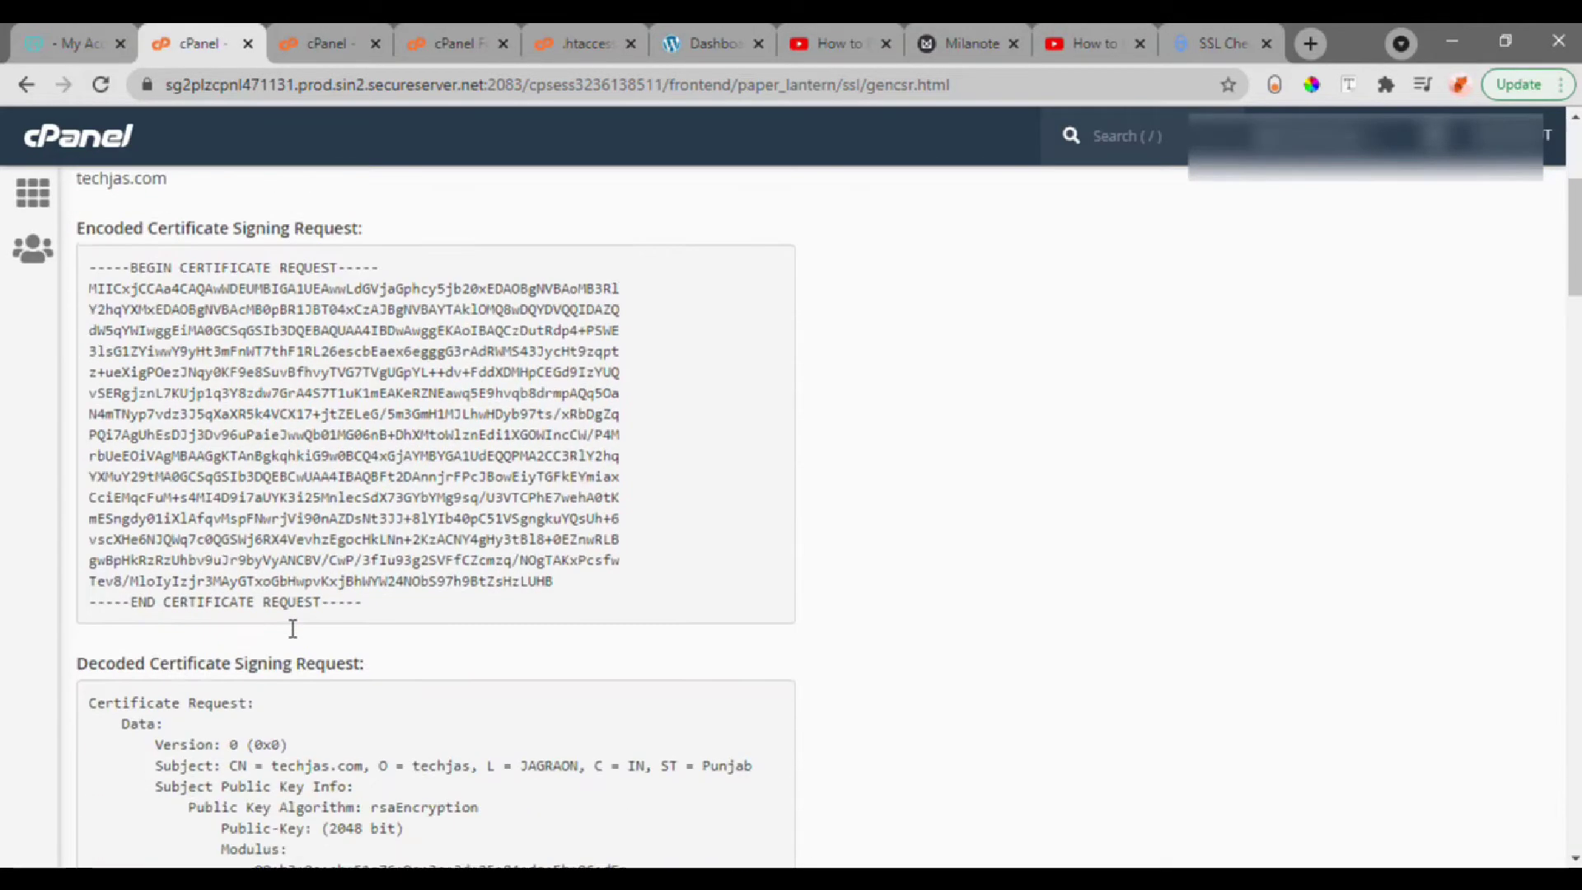
scroll(293, 630, up, 2)
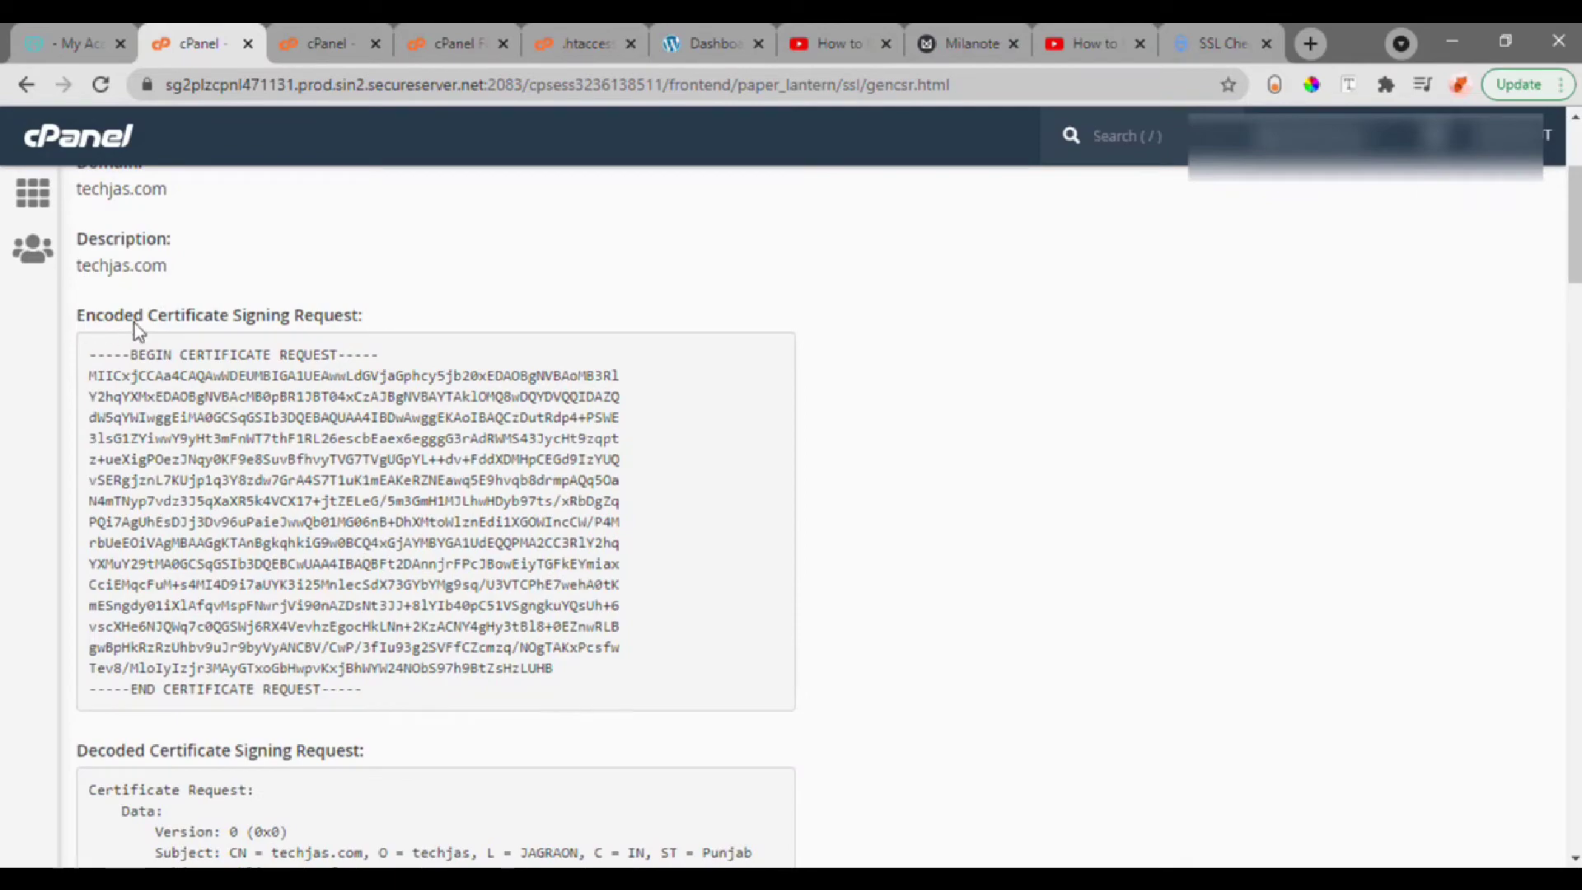
scroll(244, 582, down, 12)
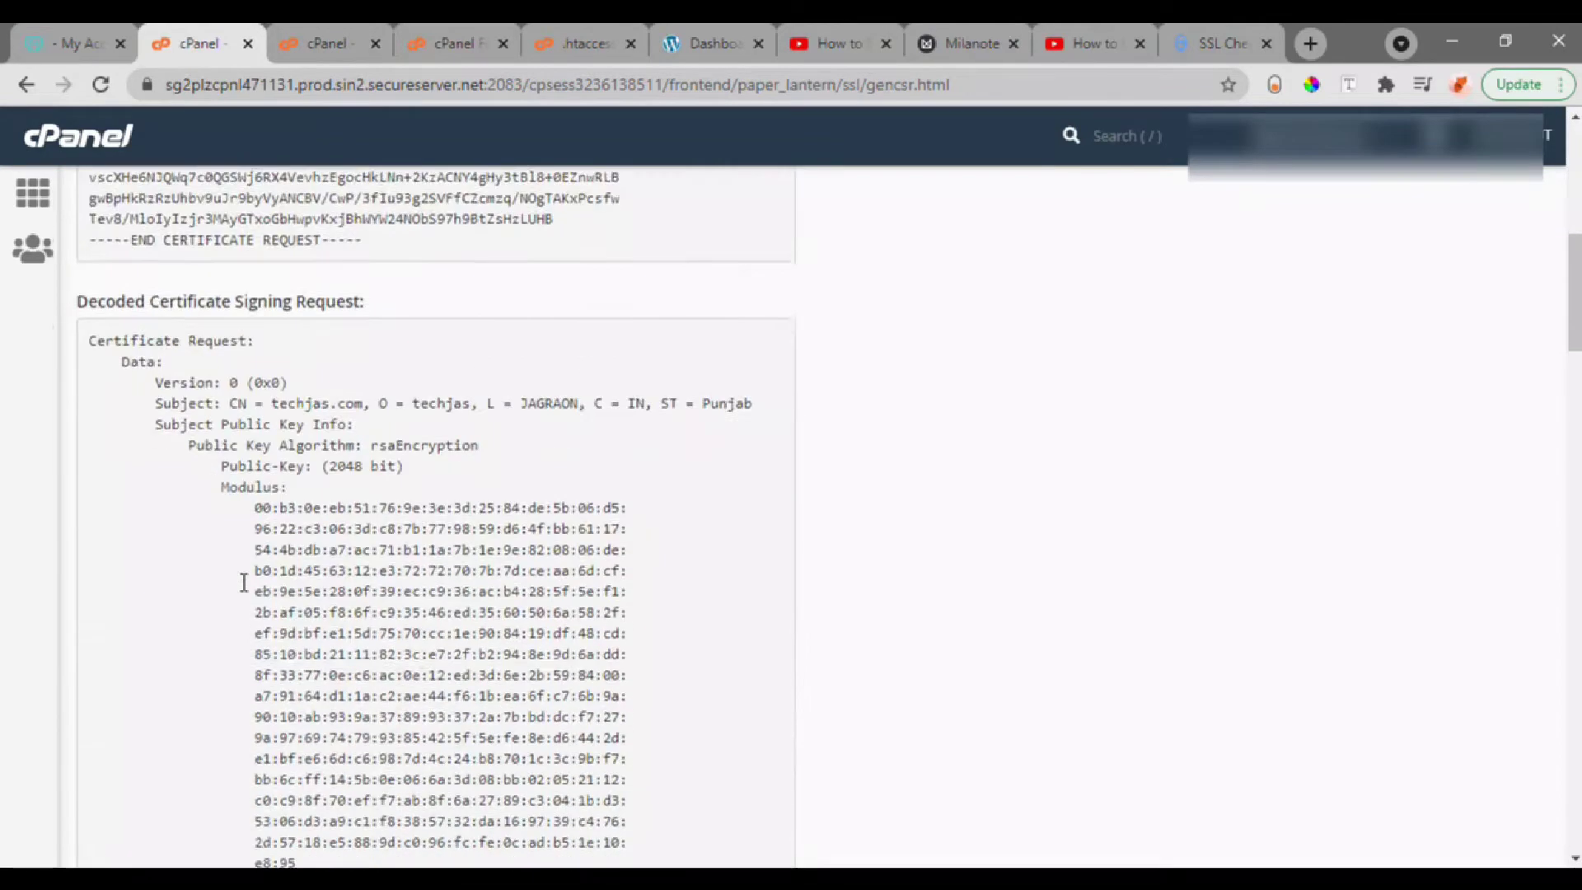
scroll(244, 582, down, 3)
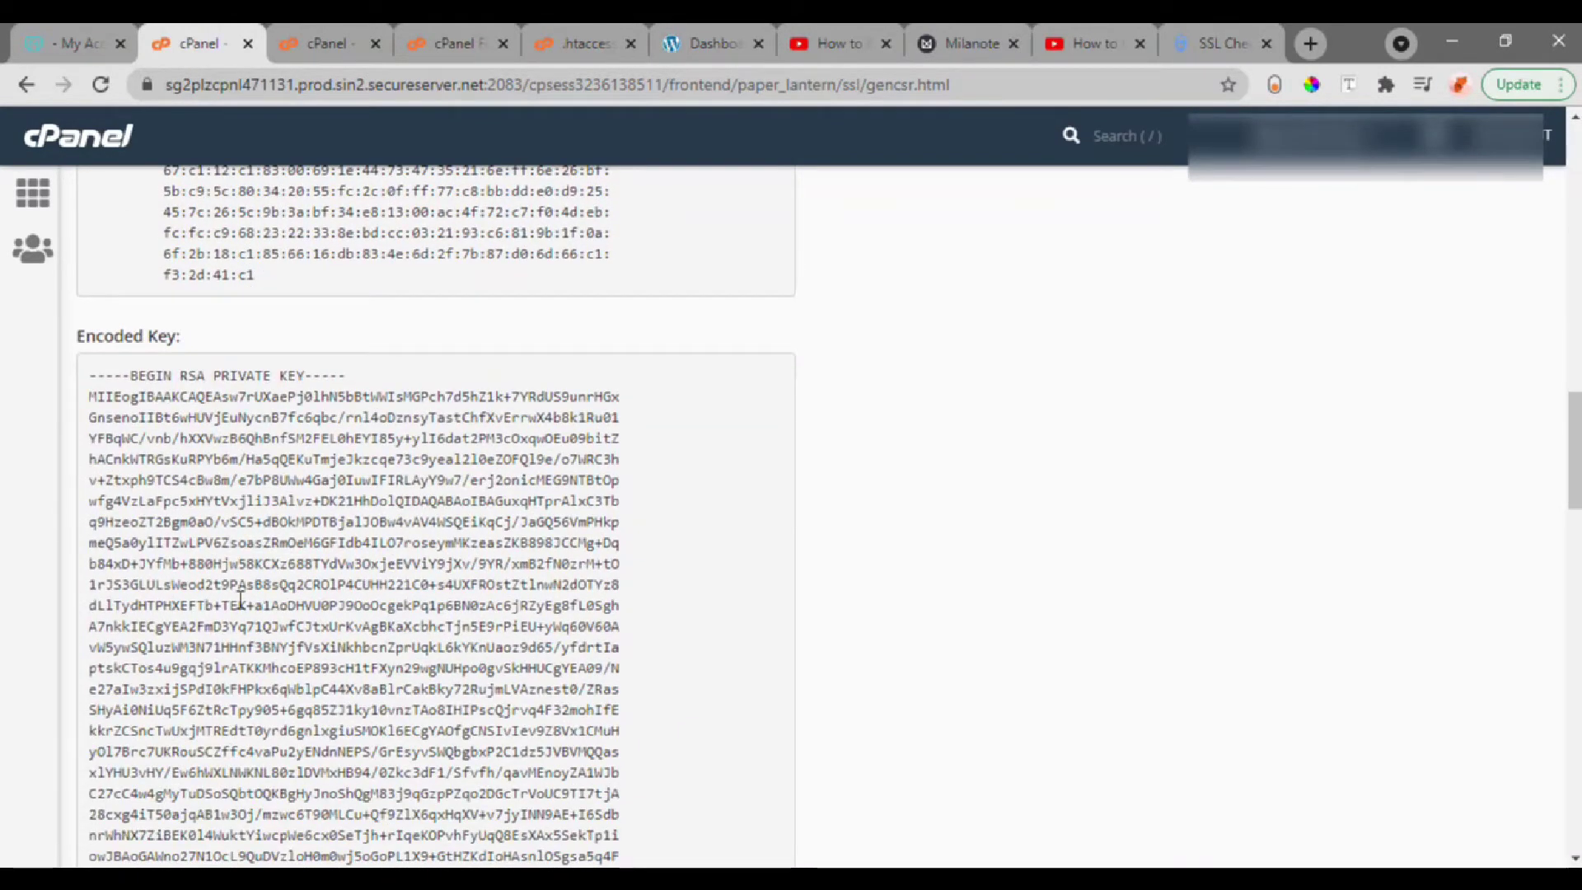
key(super)
text(notepad)
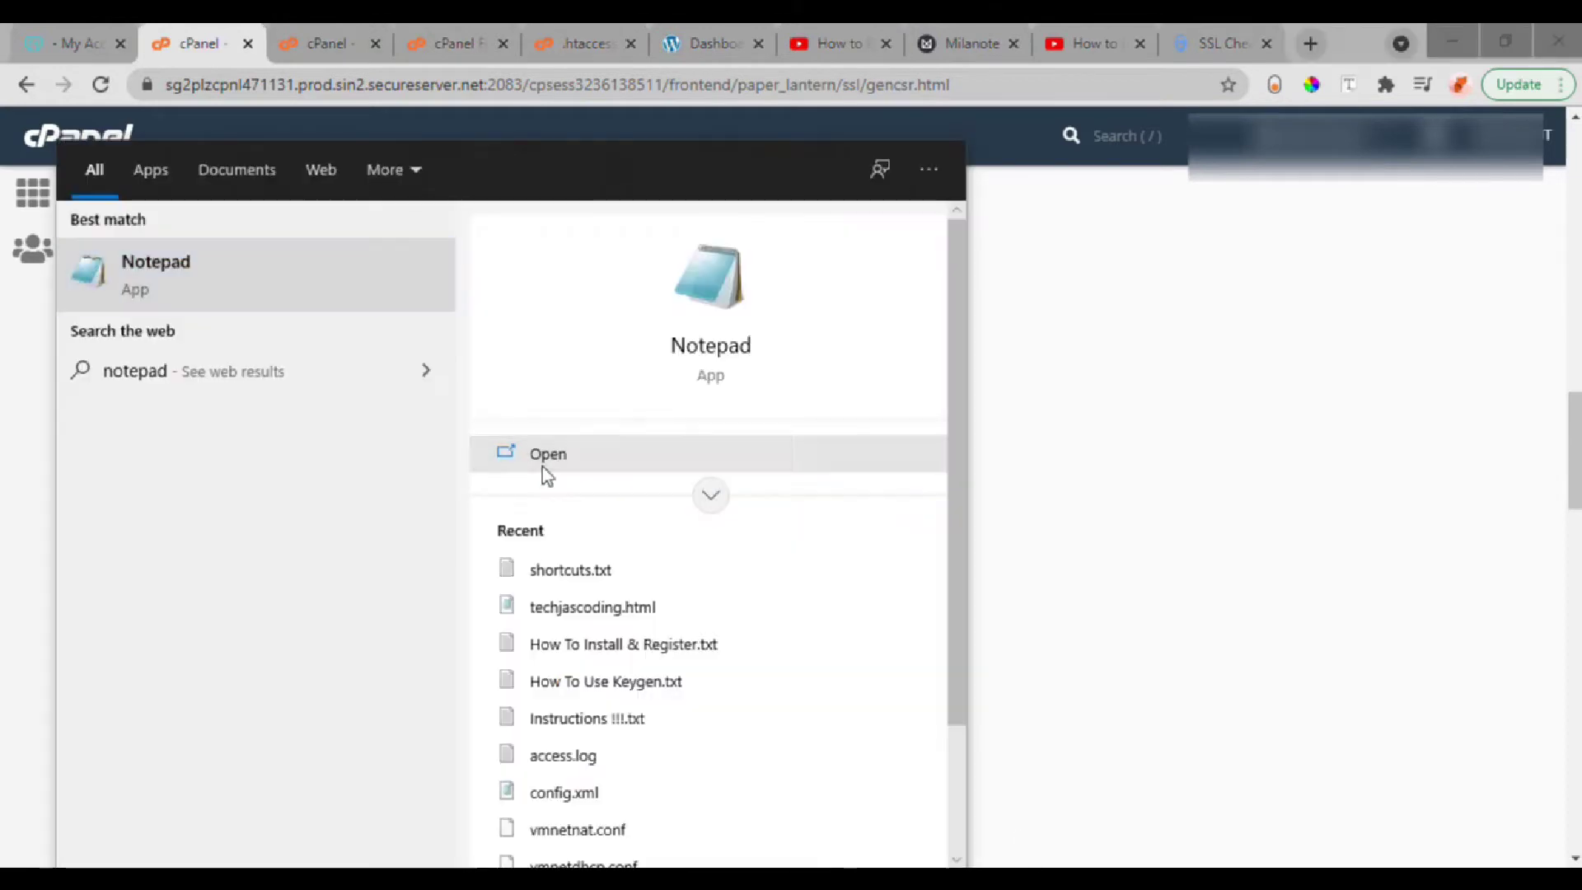
click(540, 464)
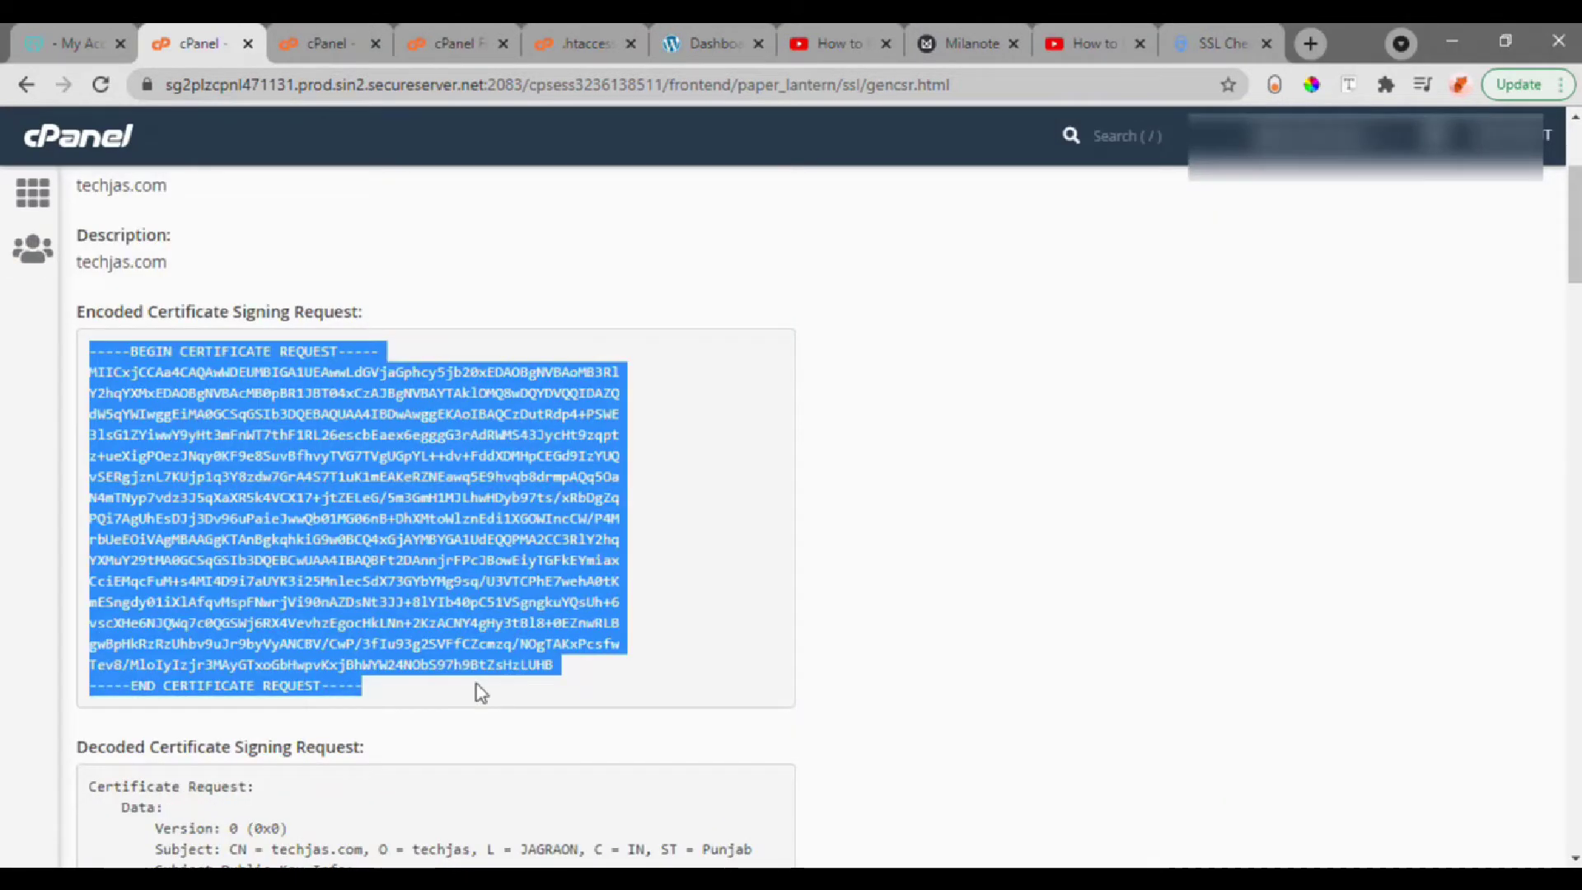
key(alt+Tab)
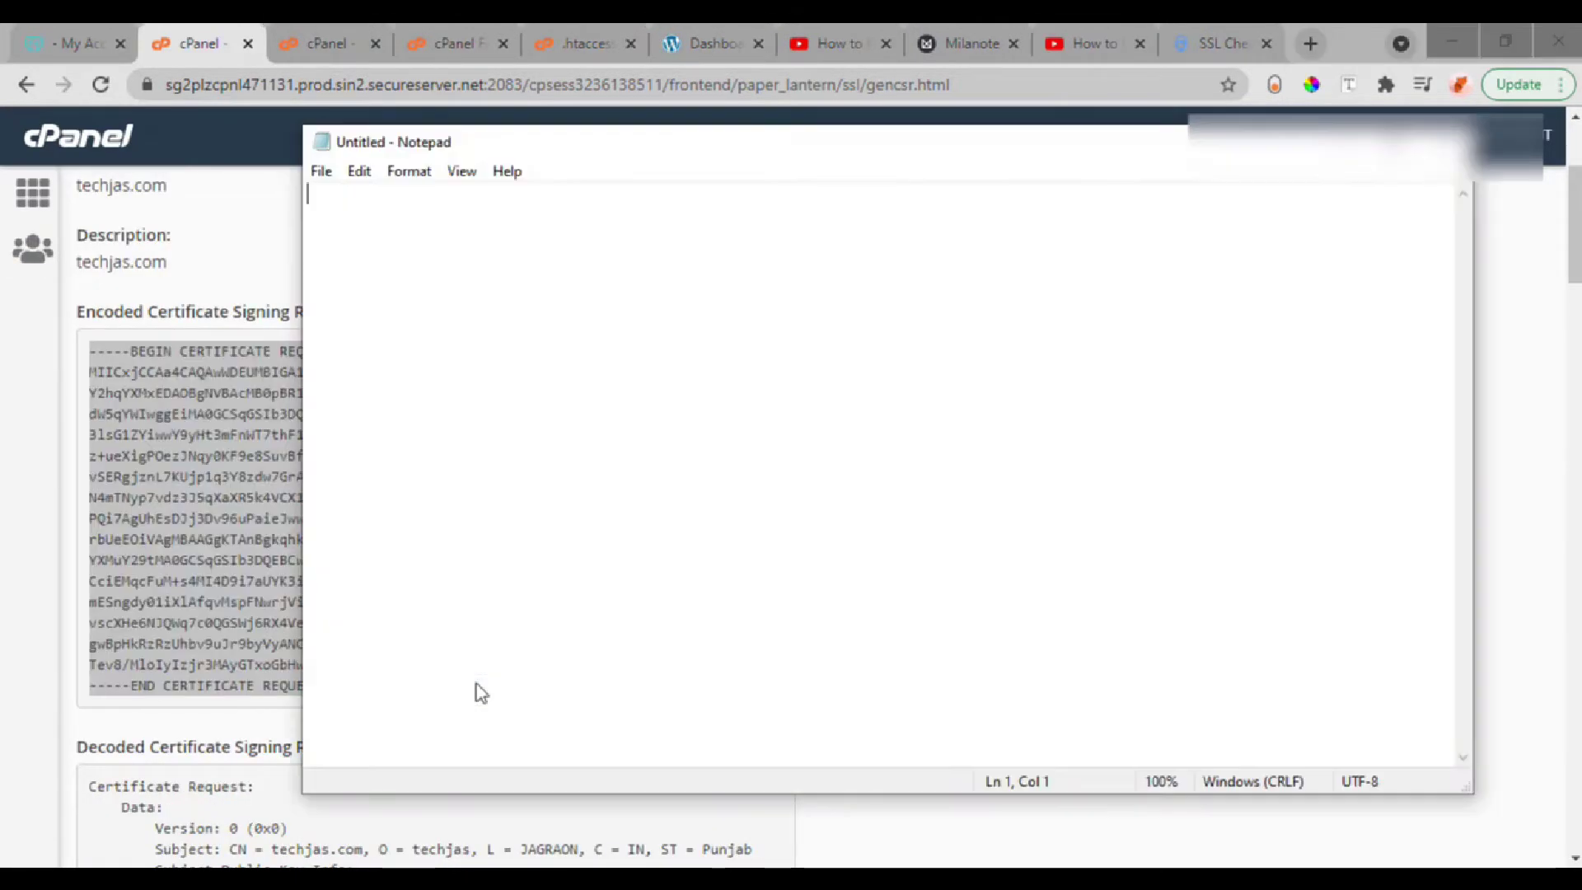
text(-----BEGIN CERTIFICATE REQUEST----- MIICxjCCAa4CAQAwWDEUMBIGA1UEAwwLdGVjaGphcy5jb20xEDAOBgNVBAoMB3Rl Y2hqYXMxEDAOBgNVBAcMB0pBR1JBT04xCzAJBgNVBAYTAk1OMQ8wDQYDVQQIDAZQ dW5qYWIwggEiMA0GCSqGSIb3DQEBAQUAA4IBDwAwggEKAoIBAQCzDutRdp4+PSWE 3lsG1ZYiwwY9yHt3mFnWT7thF1RL26escbEaex6egggG3rAdRWMS43JycHt9zqpt z+ueXigPOezJNqy0KF9e8SuvBfhvyTVG7TVgUGpYL++dv+FddXDMHpCEGd9IzYUQ vSERgjznL7KUjp1q3Y8zdw7GrA4S7T1uK1mEAKeRZNEawq5E9hvqb8drmpAQq5Oa N4mTNyp7vdz3J5qXaXR5k4VCX17+jtZELeG/5m3GmH1MJLhwHDyb97ts/xRbDgZq PQi7AgUhEsDJj3Dv96uPaieJwwQb01MG06nB+DhXMtoWlznEdi1XGOWIncCW/P4M rbUeEOiVAgMBAAGgKTAnBgkqhkiG9w0BCQ4xGjAYMBYGA1UdEQQPMA2CC3RlY2hq YXMuY29tMA0GCSqGSIb3DQEBCwUAA4IBAQBFt2DAnnjrFPcJBowEiyTGFkEYmiax CciEMqcFuM+s4MI4D9i7aUYK3i25MnlecSdX73GYbYMg9sq/U3VTCPhE7wehA0tK mESngdy01iXlAfqvMspFNwrjVi90nAZDsNt3JJ+8lYIb40pC51VSgngkuYQsUh+6 vscXHe6NJQWq7c0QGSWj6RX4VevhzEgocHkLNn+2KzACNY4gHy3tB18+0EZnwRLB gwBpHkRzRzUhbv9uJr9byVyANCBV/CwP/3fIu93g2SVFfCZcmzq/NOgTAKxPcsfw Tev8/MloIyIzjr3MAyGTxoGbHwpvKxjBhWYW24NObS97h9BtZsHzLUHB -----END CERTIFICATE REQUEST-----)
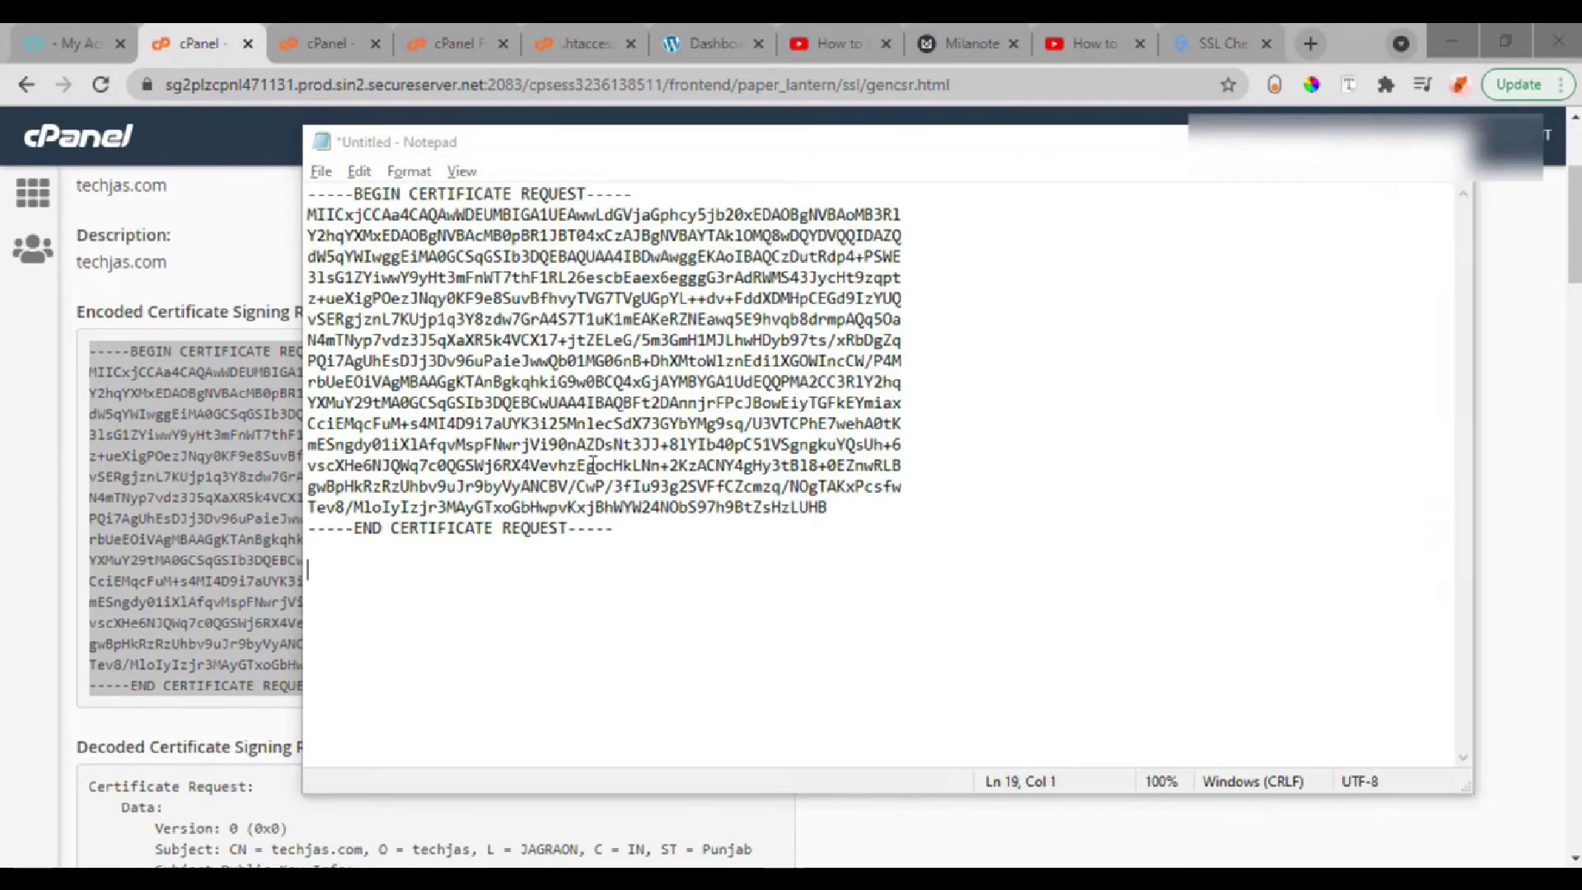
Copy the encoded RSA private key from the CSR results page into Notepad, below the certificate request
key(alt+Tab)
scroll(340, 610, down, 10)
scroll(341, 609, down, 9)
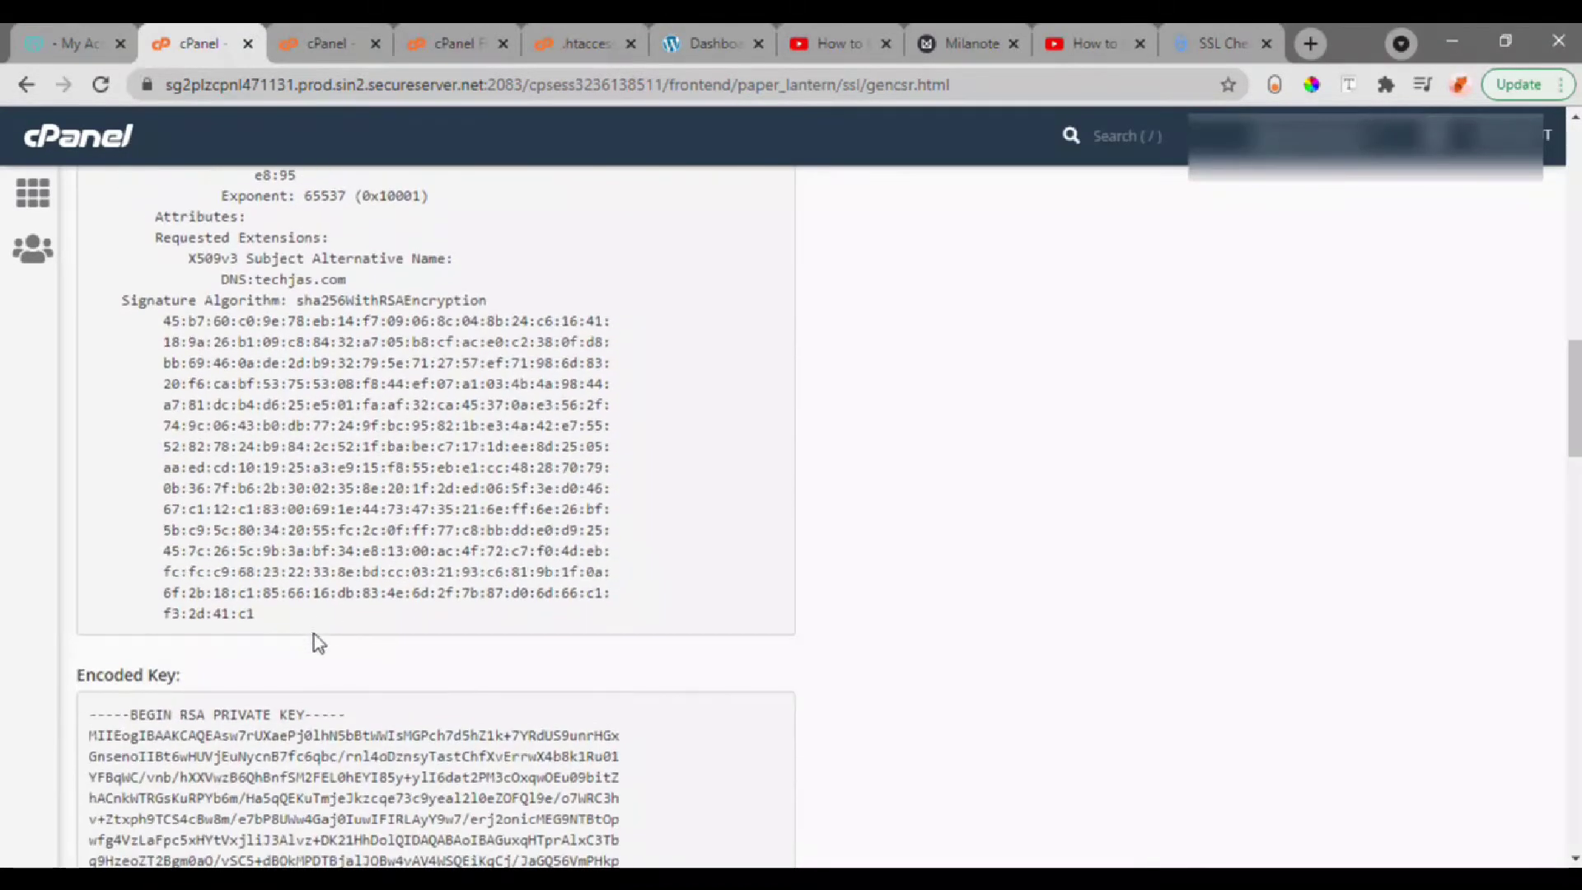
drag(90, 277, 476, 822)
key(alt+Tab)
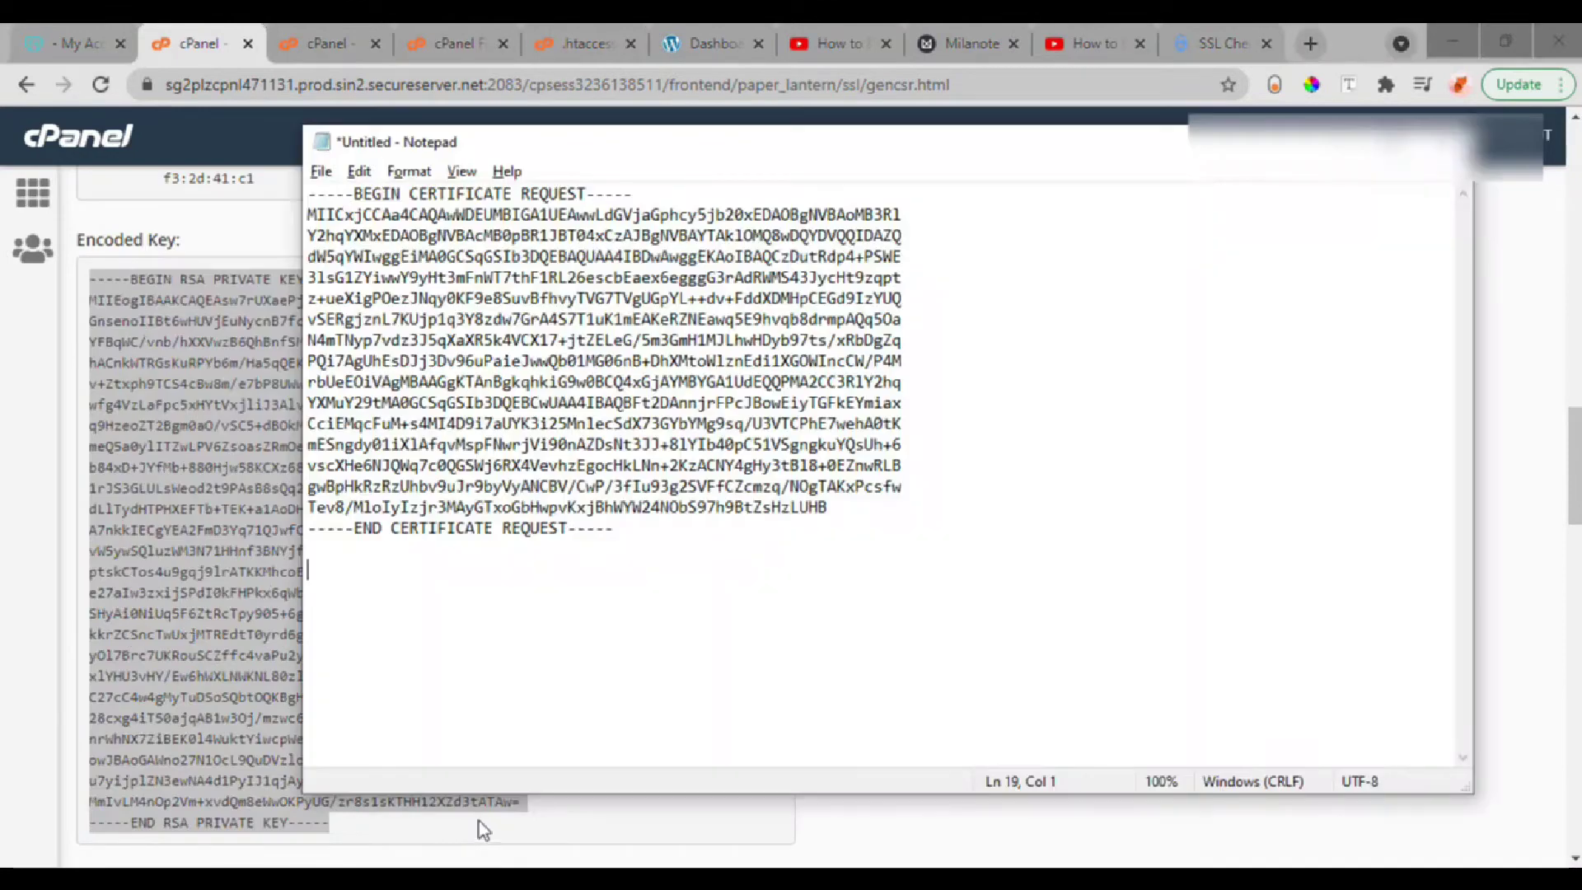
key(ctrl+v)
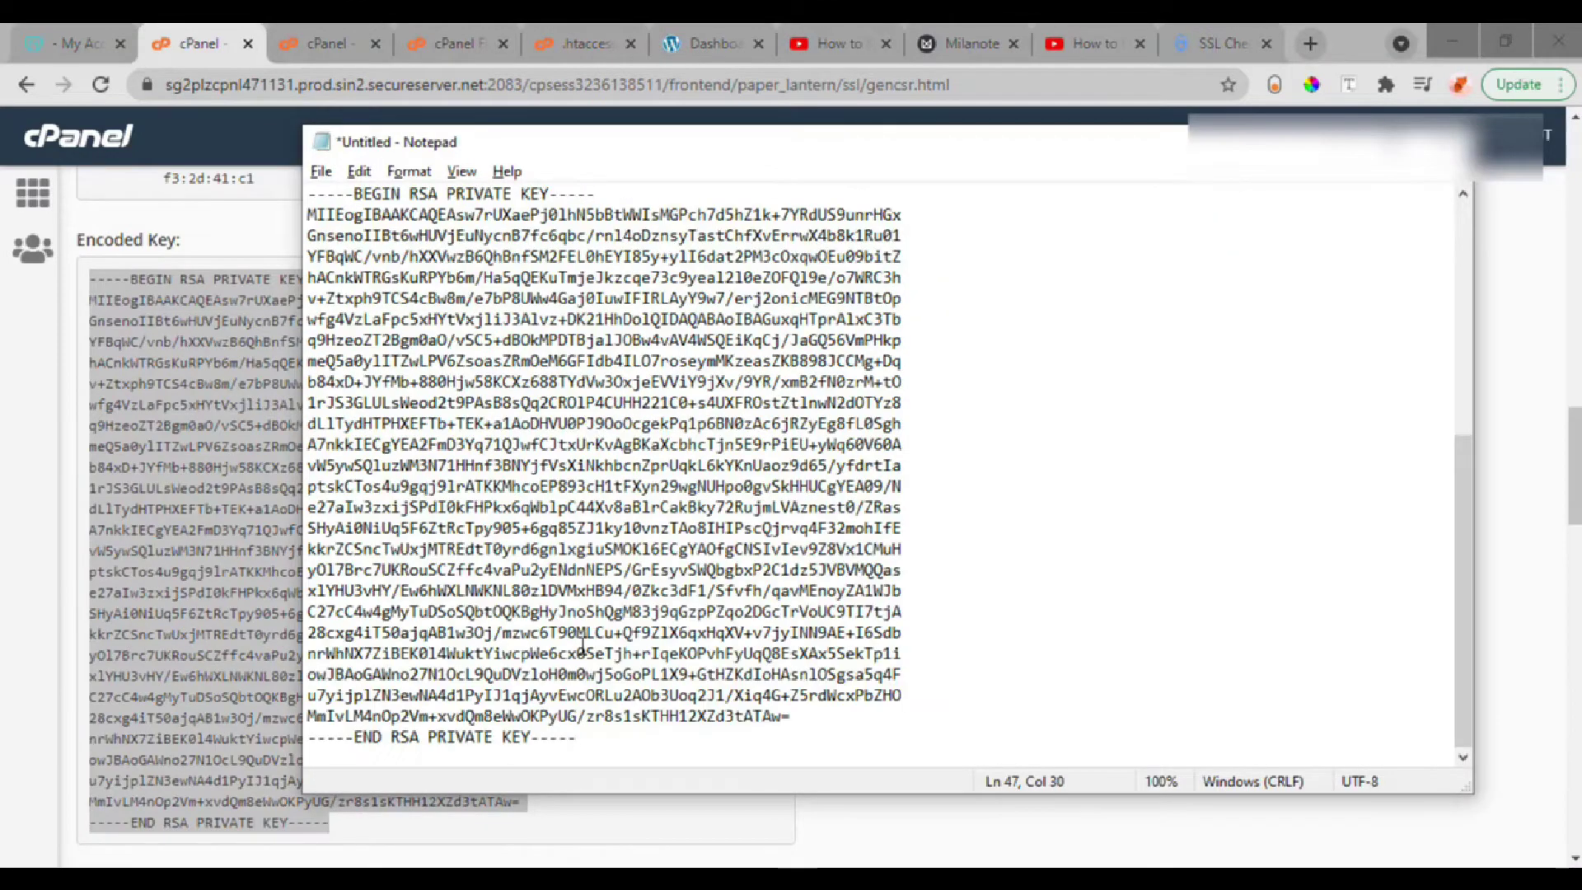
scroll(582, 647, up, 7)
Go back to cPanel and return from the CSR results page to the SSL Manager
key(alt+Tab)
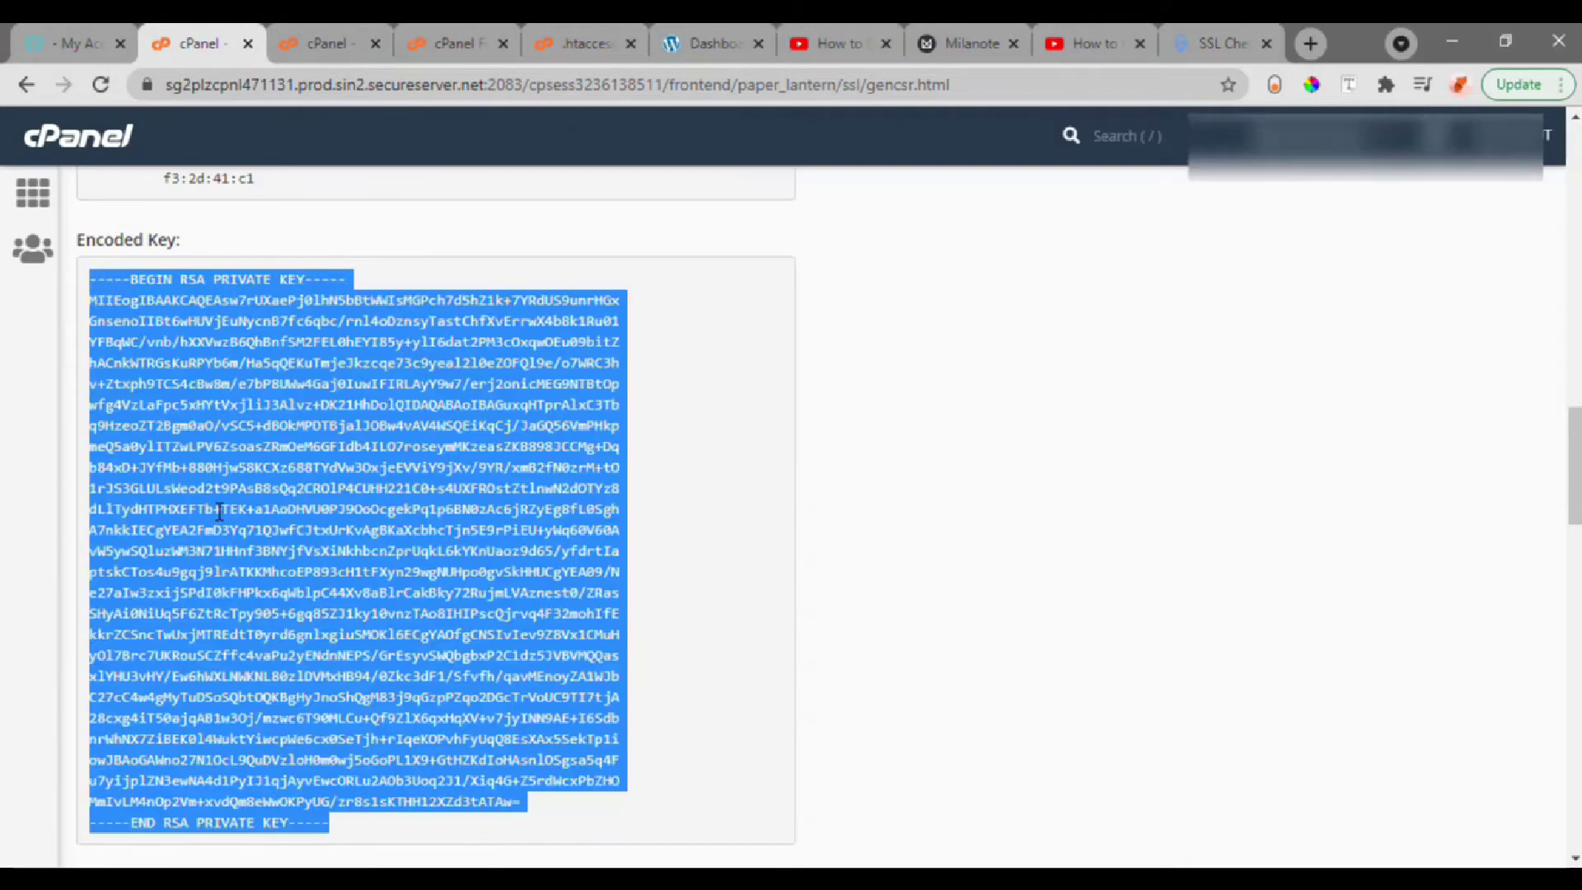
click(219, 511)
scroll(247, 515, down, 15)
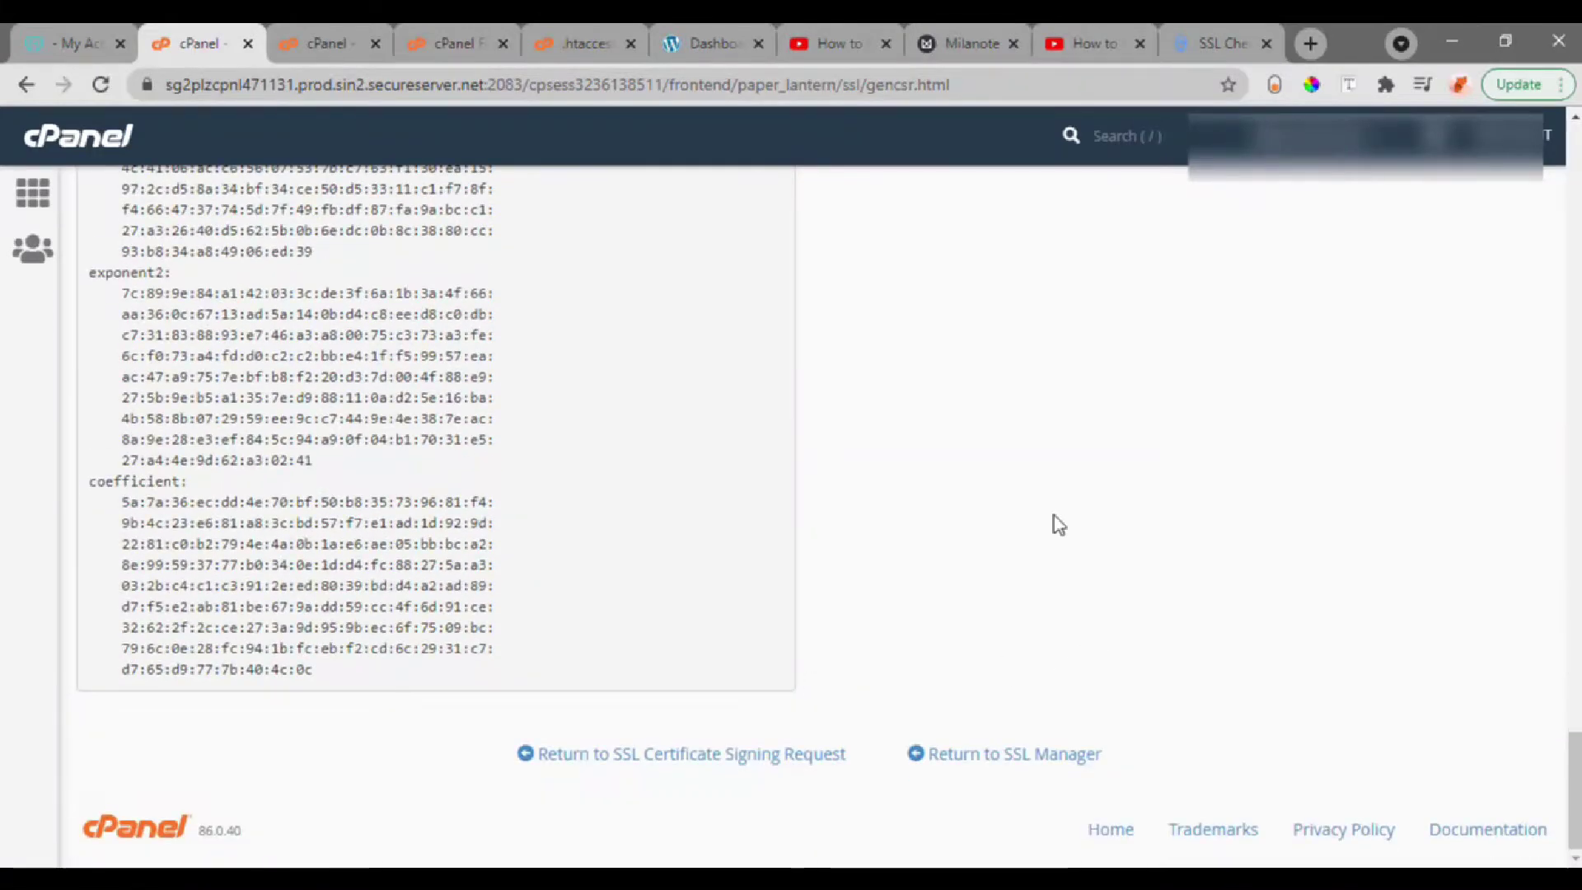
click(997, 754)
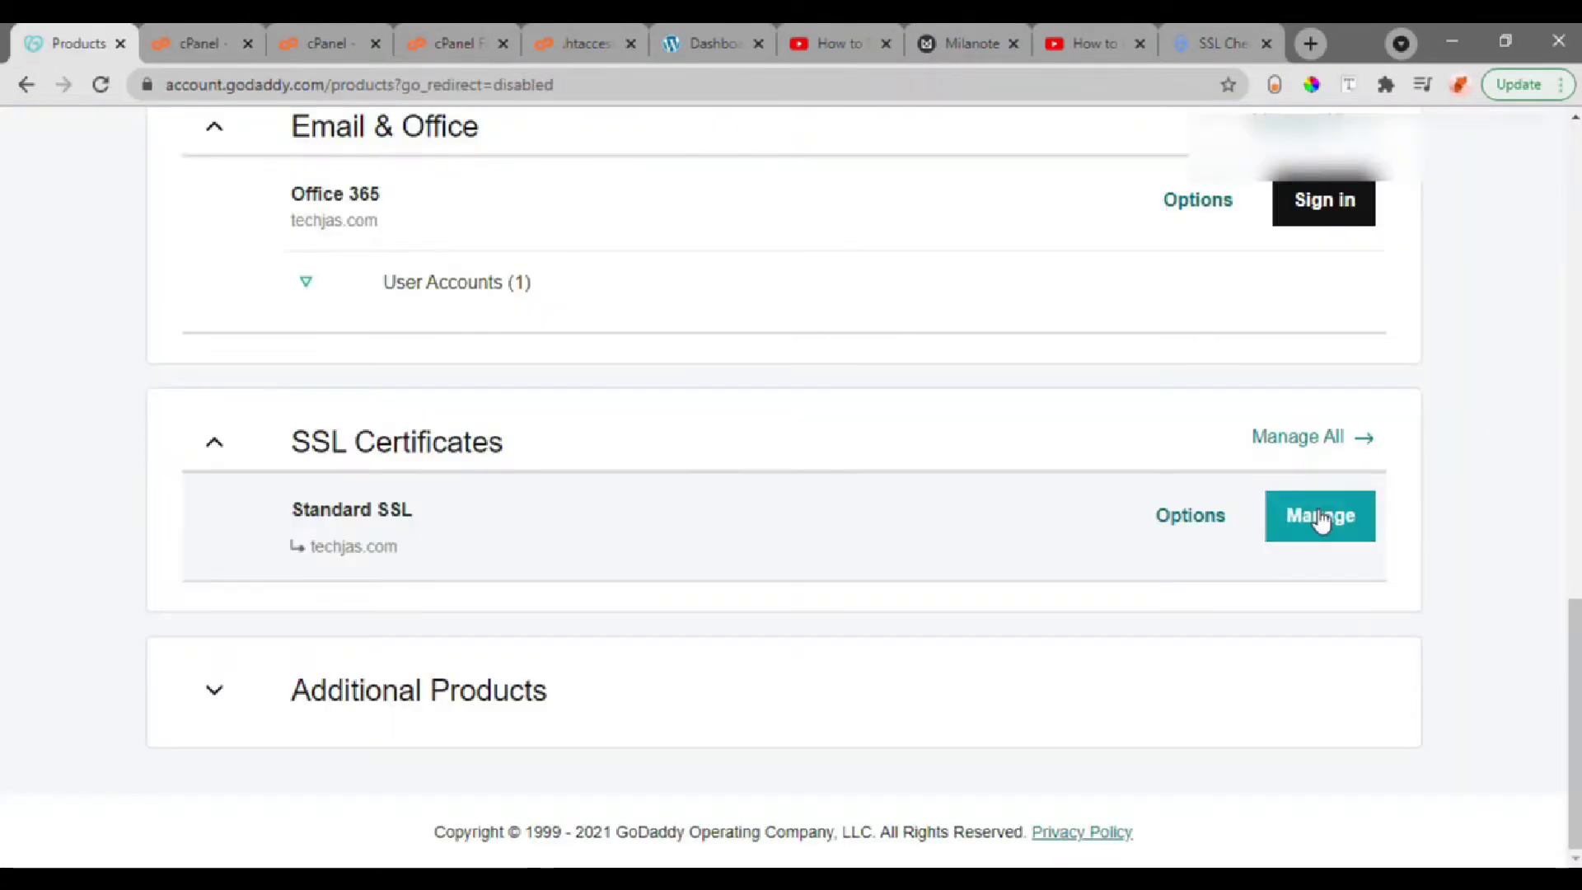
Open the Standard SSL certificate of techjas.com in GoDaddy and paste the CSR from Notepad into its Re-Key request
click(1321, 520)
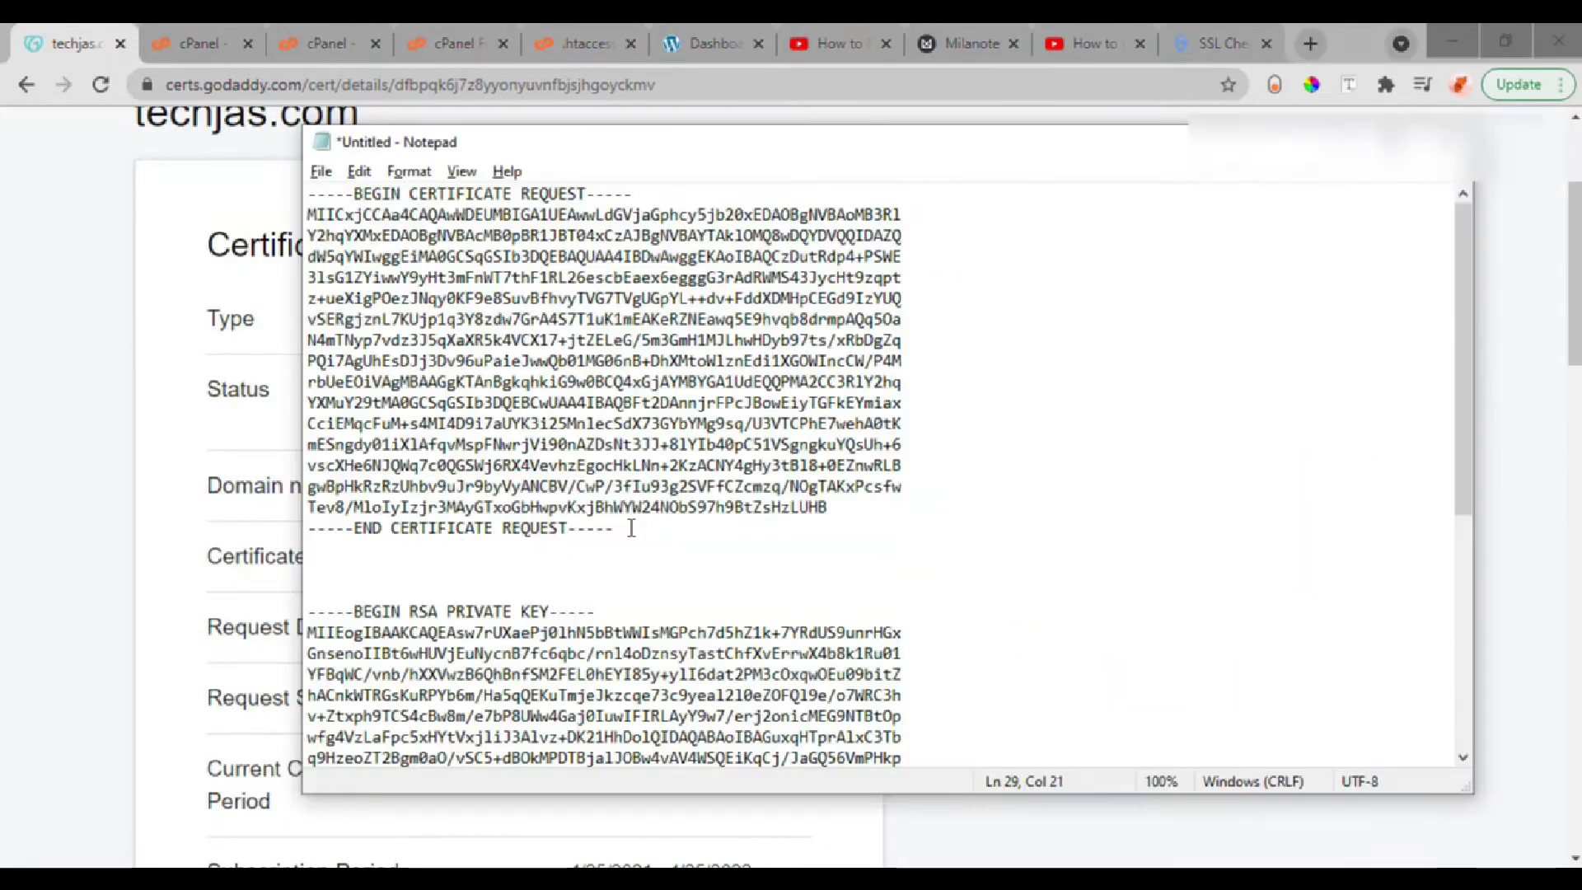
drag(614, 528, 230, 159)
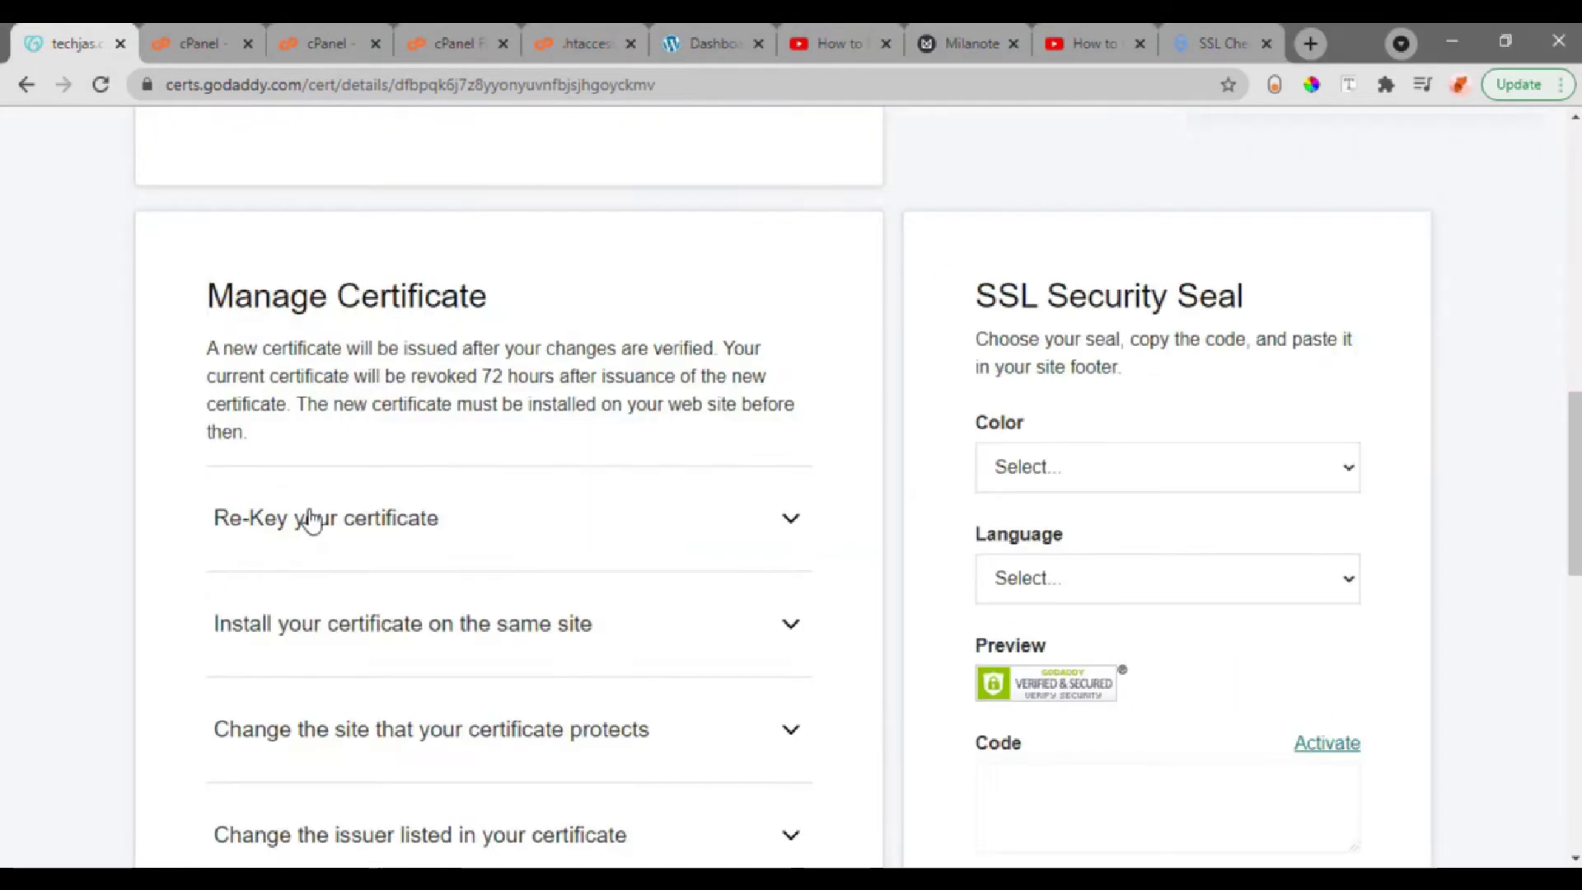
click(311, 519)
scroll(312, 521, down, 5)
click(338, 260)
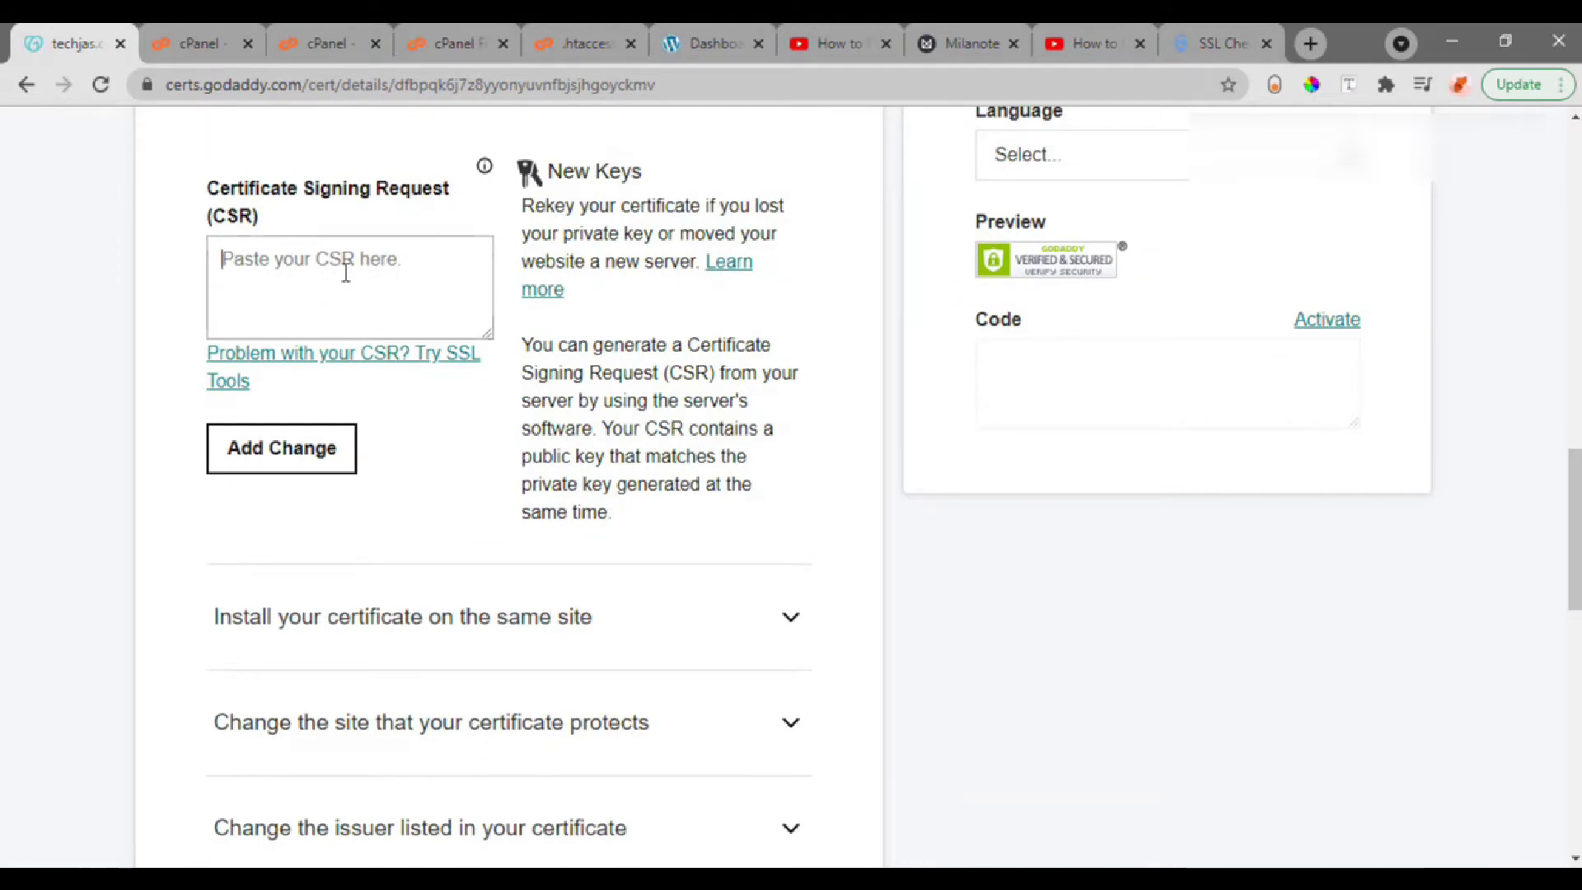
key(ctrl+v)
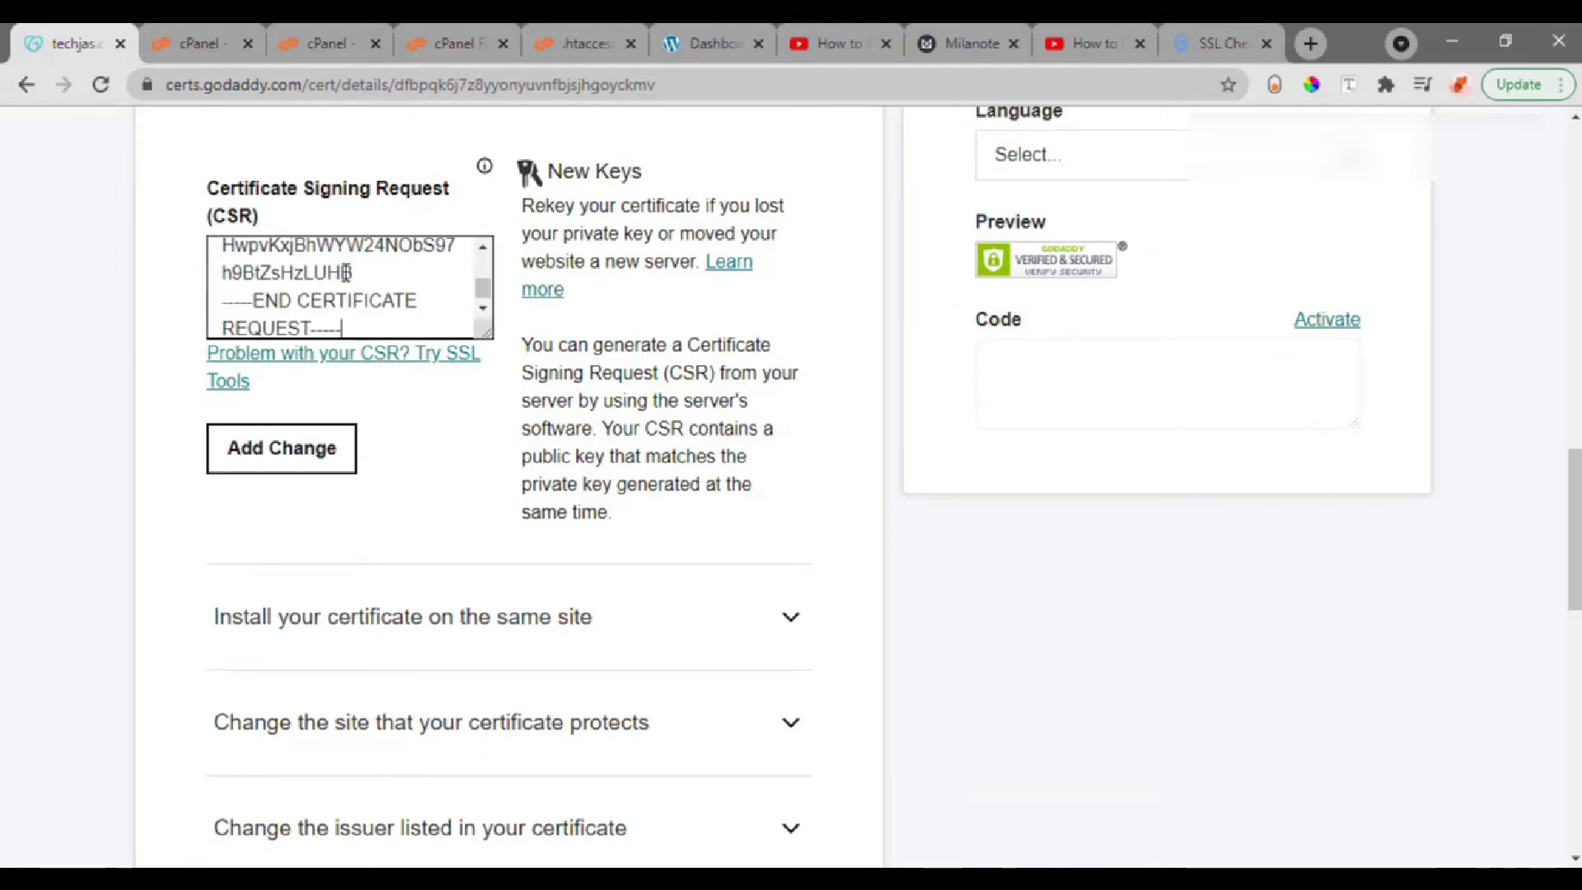
Add the re-key change to the techjas.com certificate and submit all changes
click(295, 468)
scroll(343, 536, down, 6)
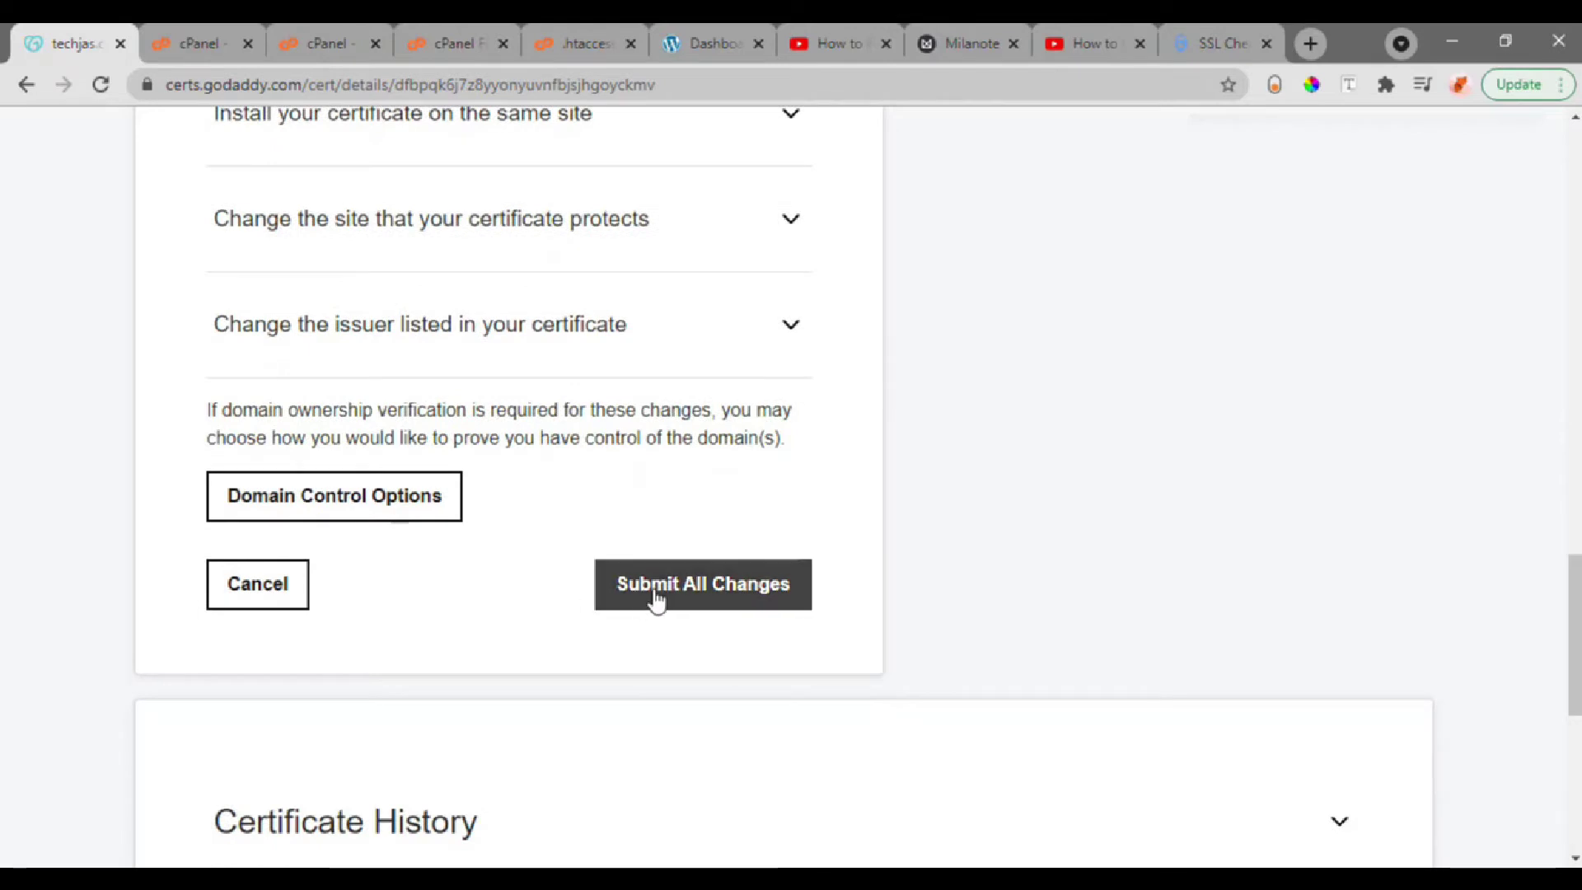
click(656, 595)
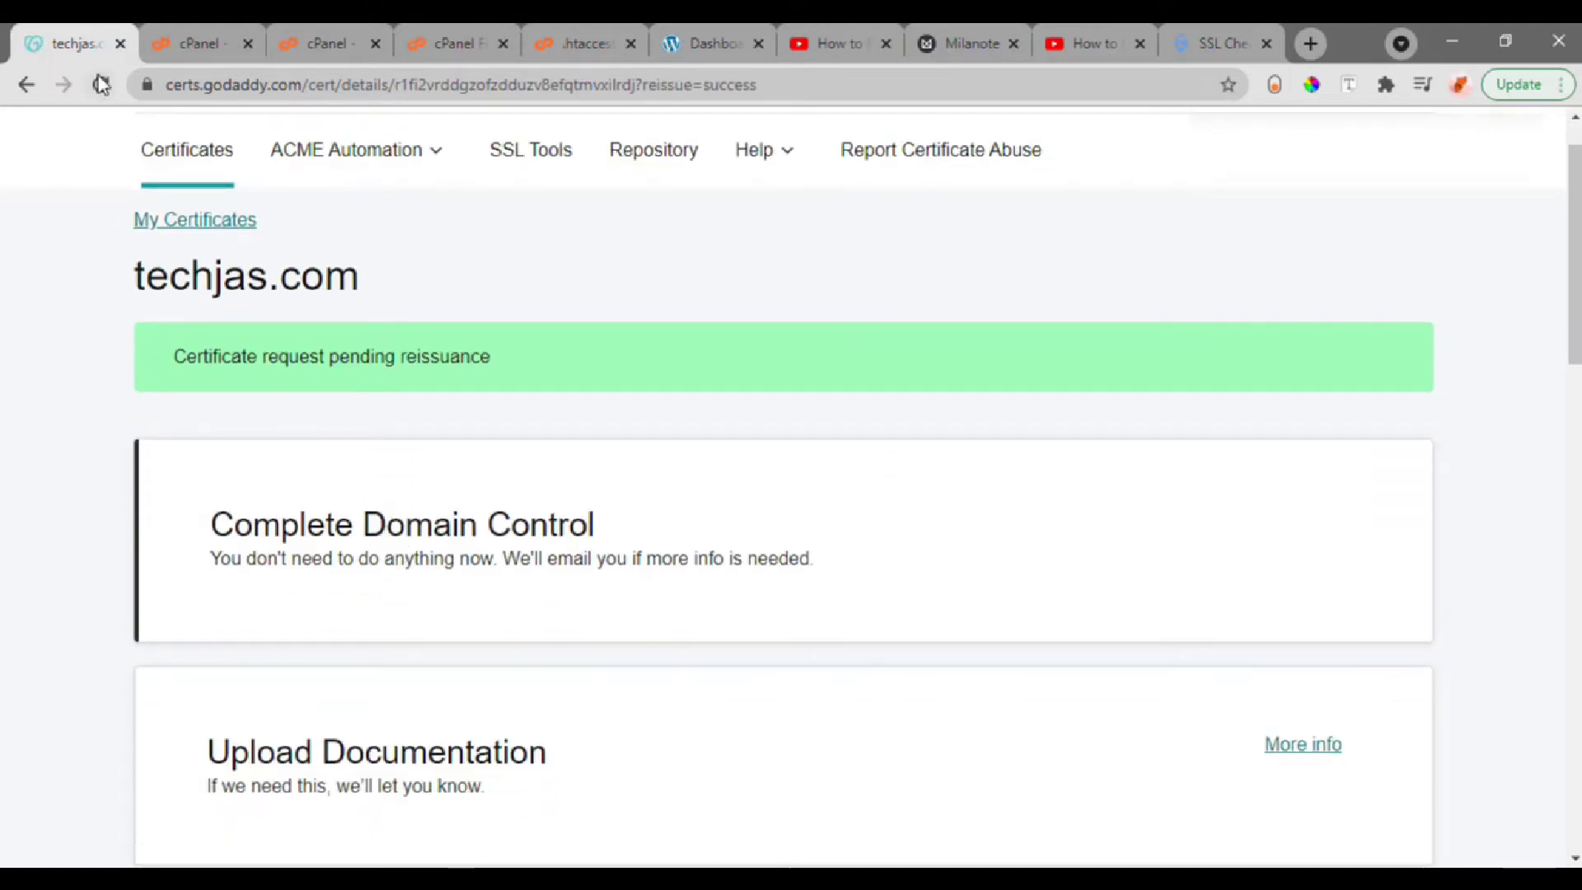
Reload the techjas.com certificate page and check its reissue status and certificate details
click(99, 83)
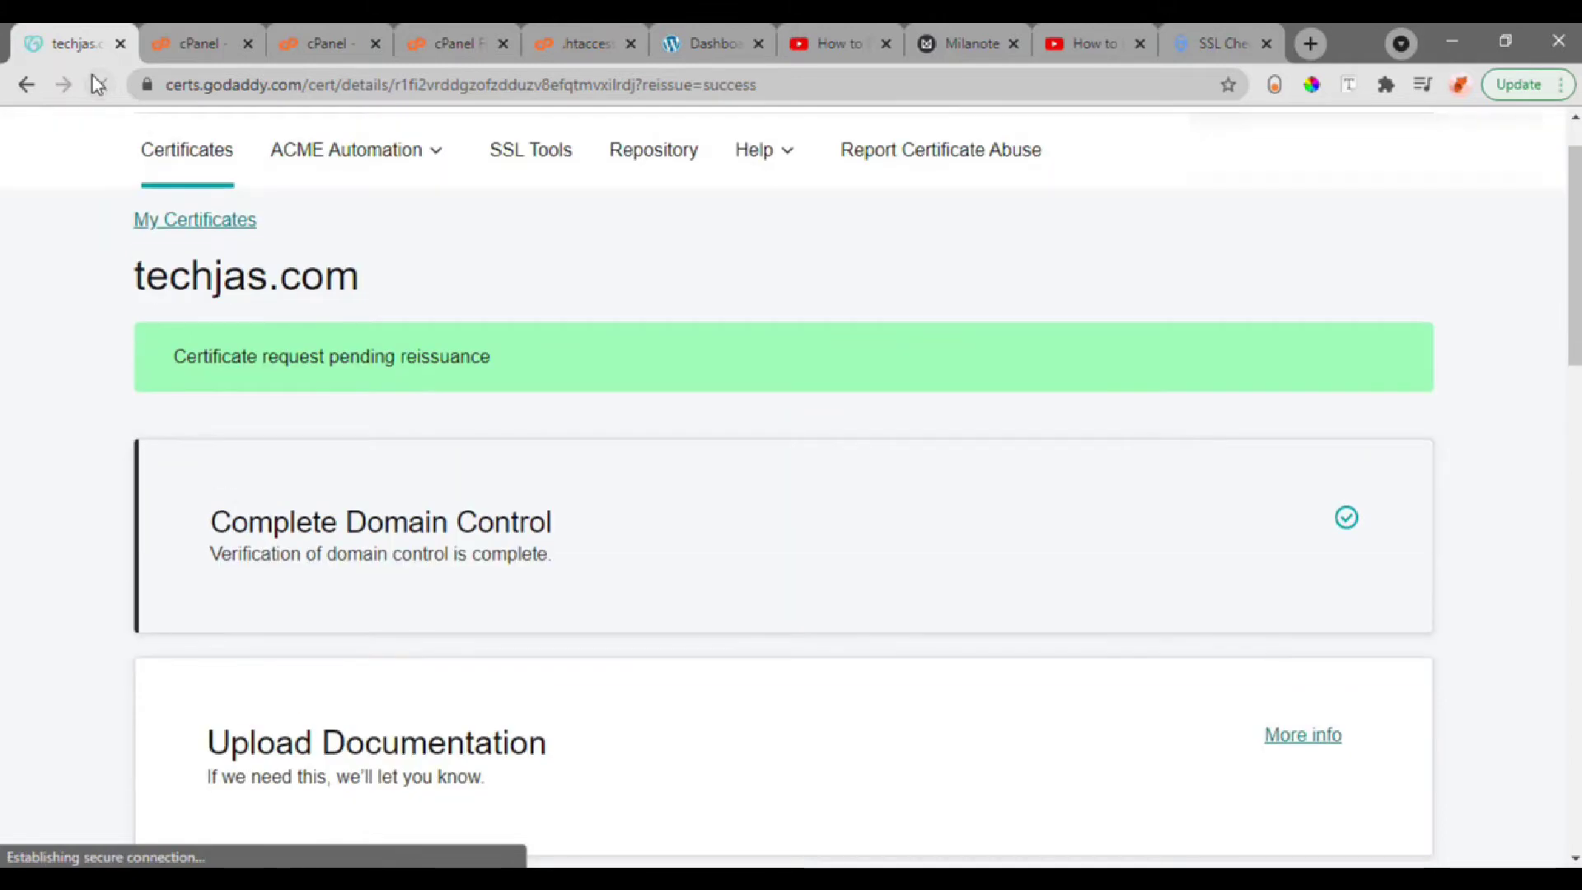
scroll(240, 427, down, 1)
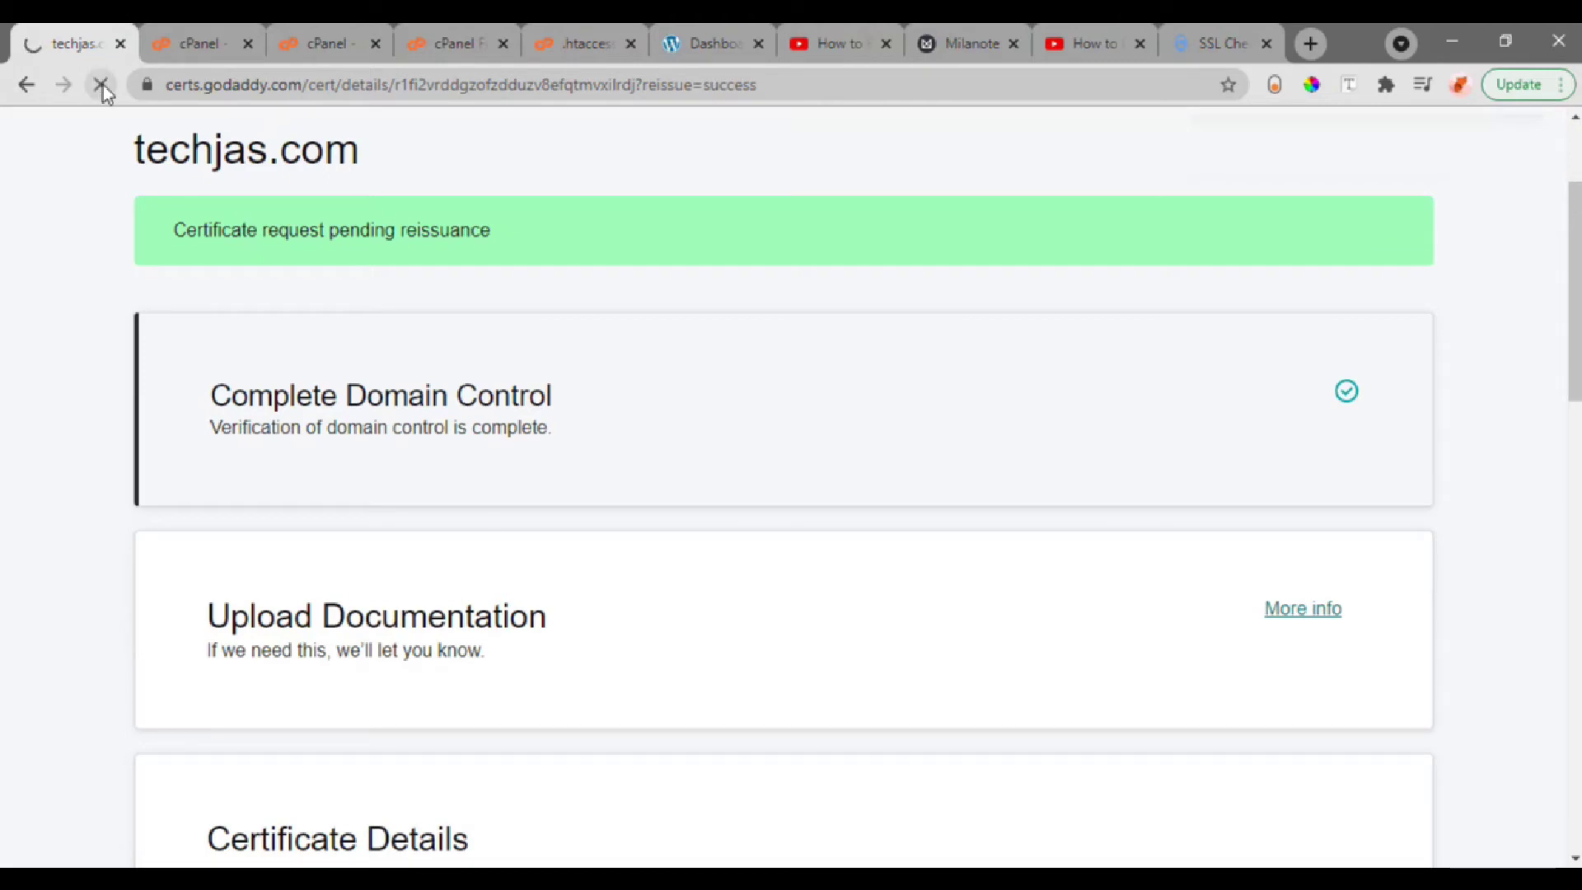
scroll(317, 517, down, 2)
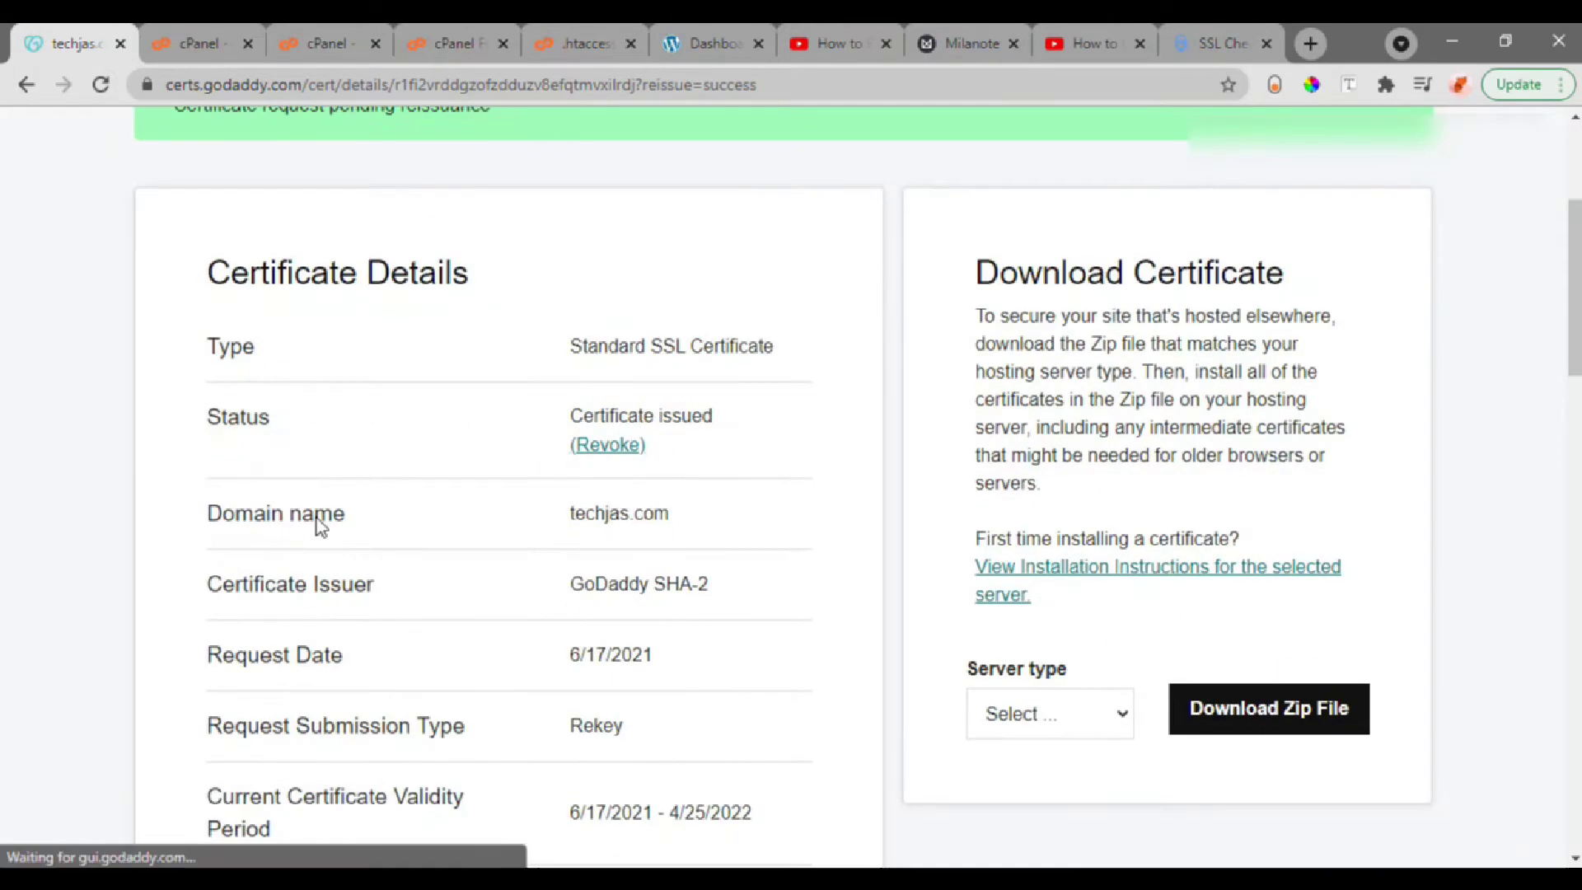
Download the techjas.com certificate zip file for the Apache server type
click(1070, 661)
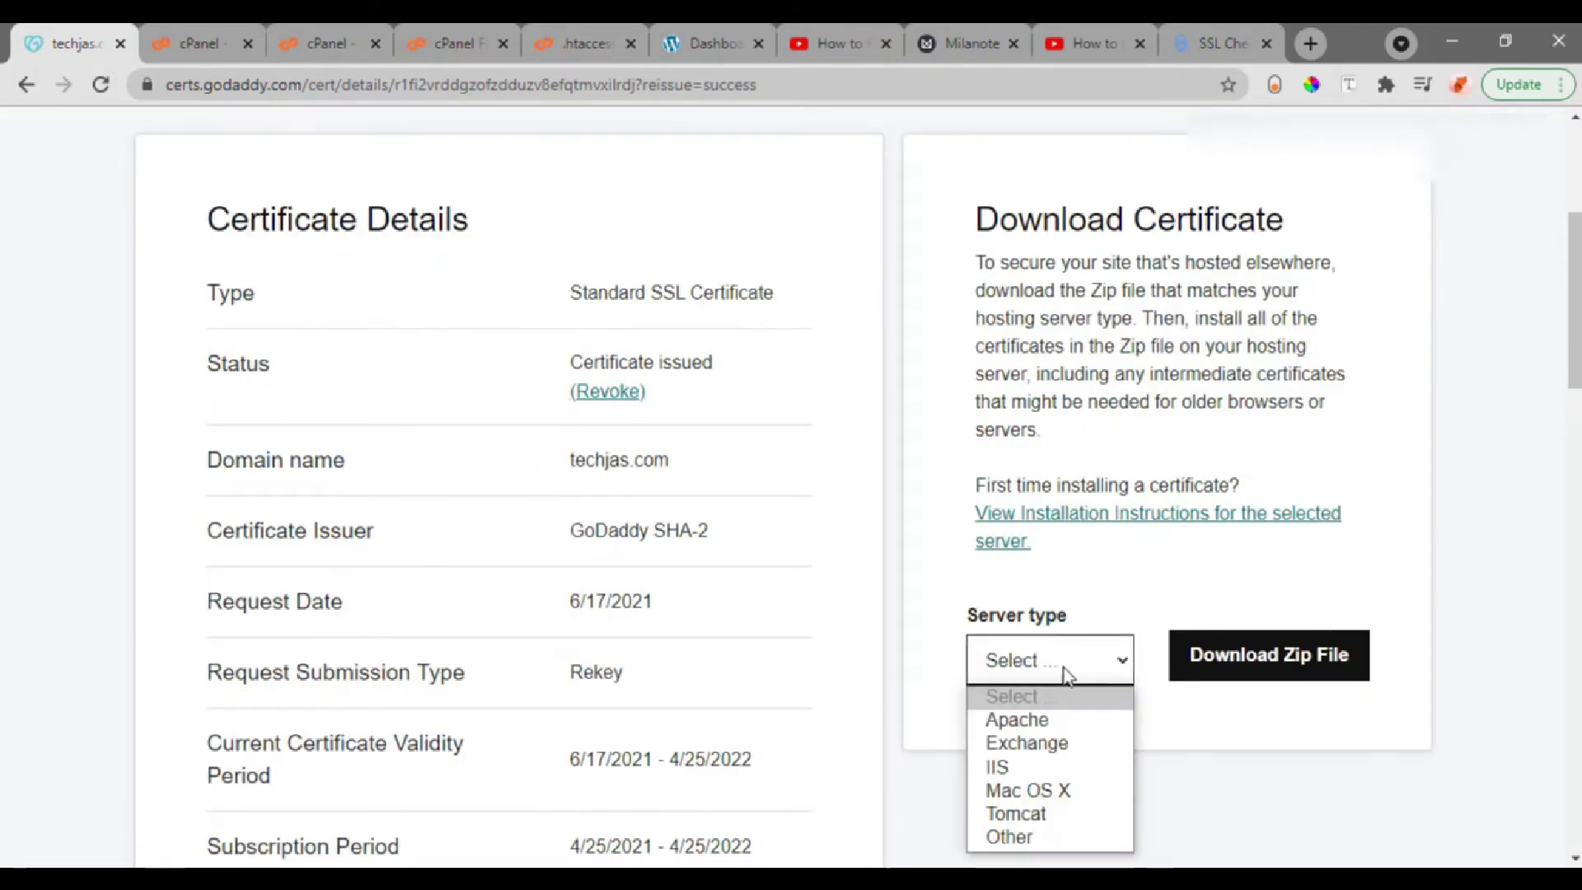
click(1046, 650)
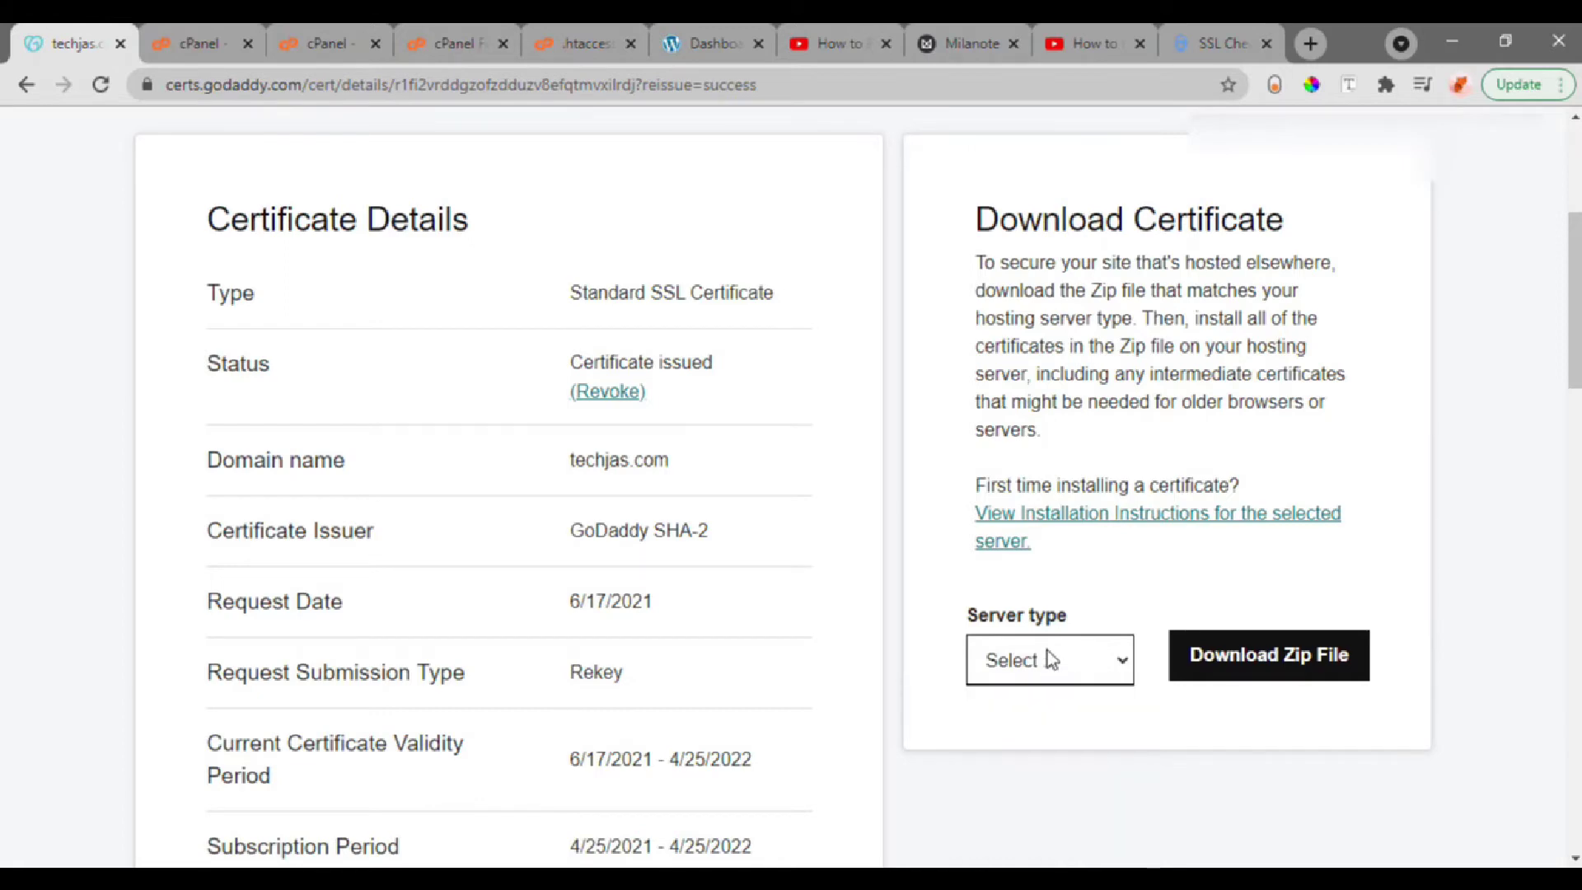
click(1052, 672)
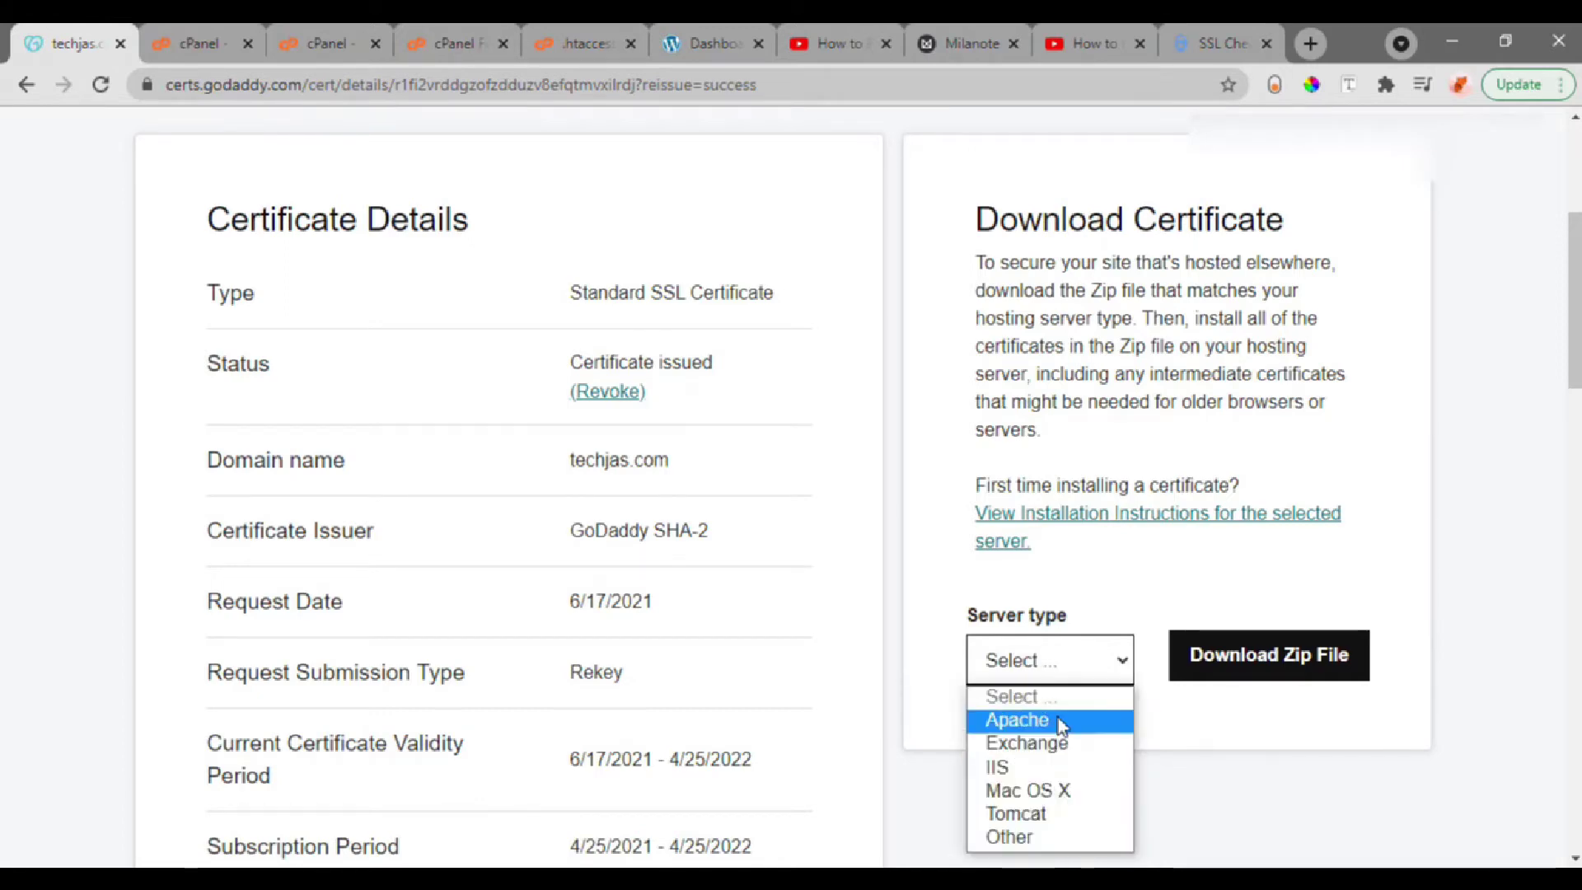
click(1059, 721)
click(1210, 670)
click(1211, 672)
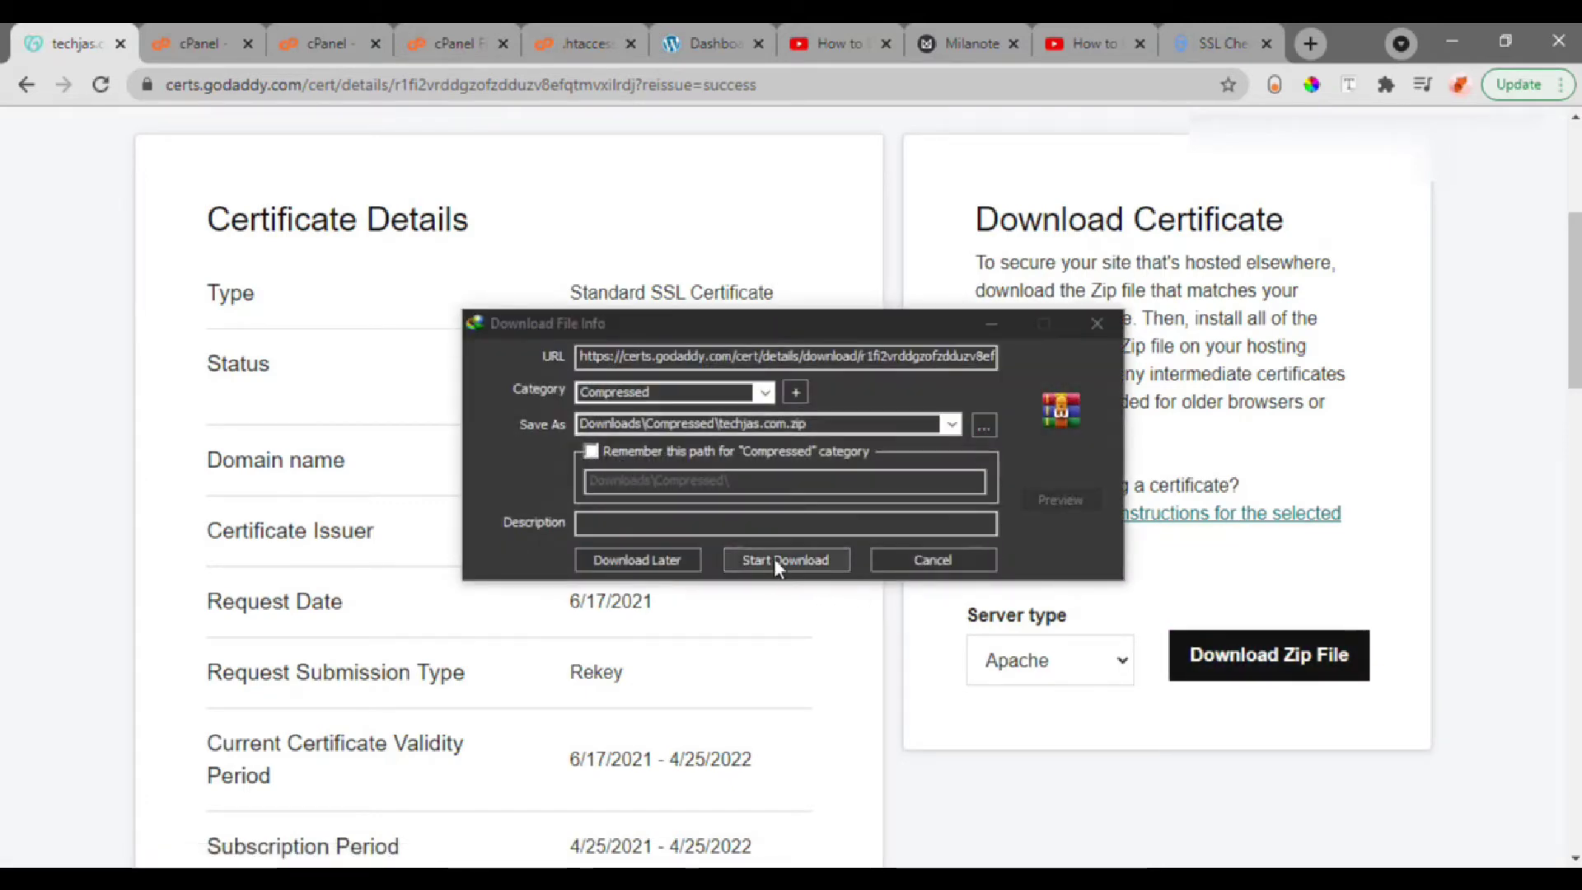
click(776, 560)
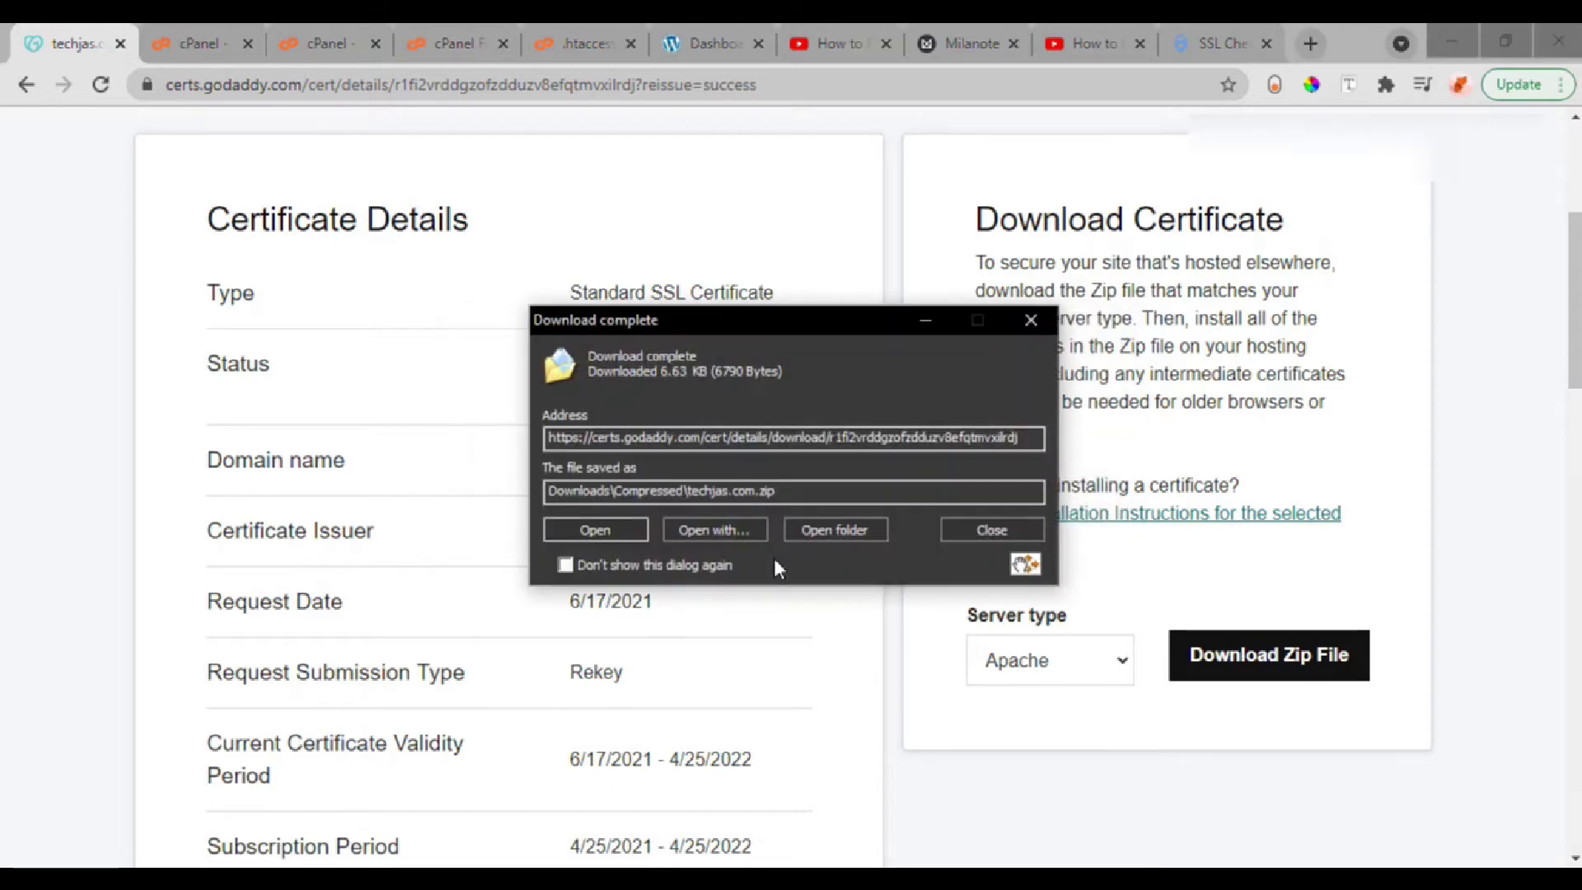
Open the folder containing the download, extract techjas.com.zip there and select the 4de4f34d6d22a856.crt file
click(834, 530)
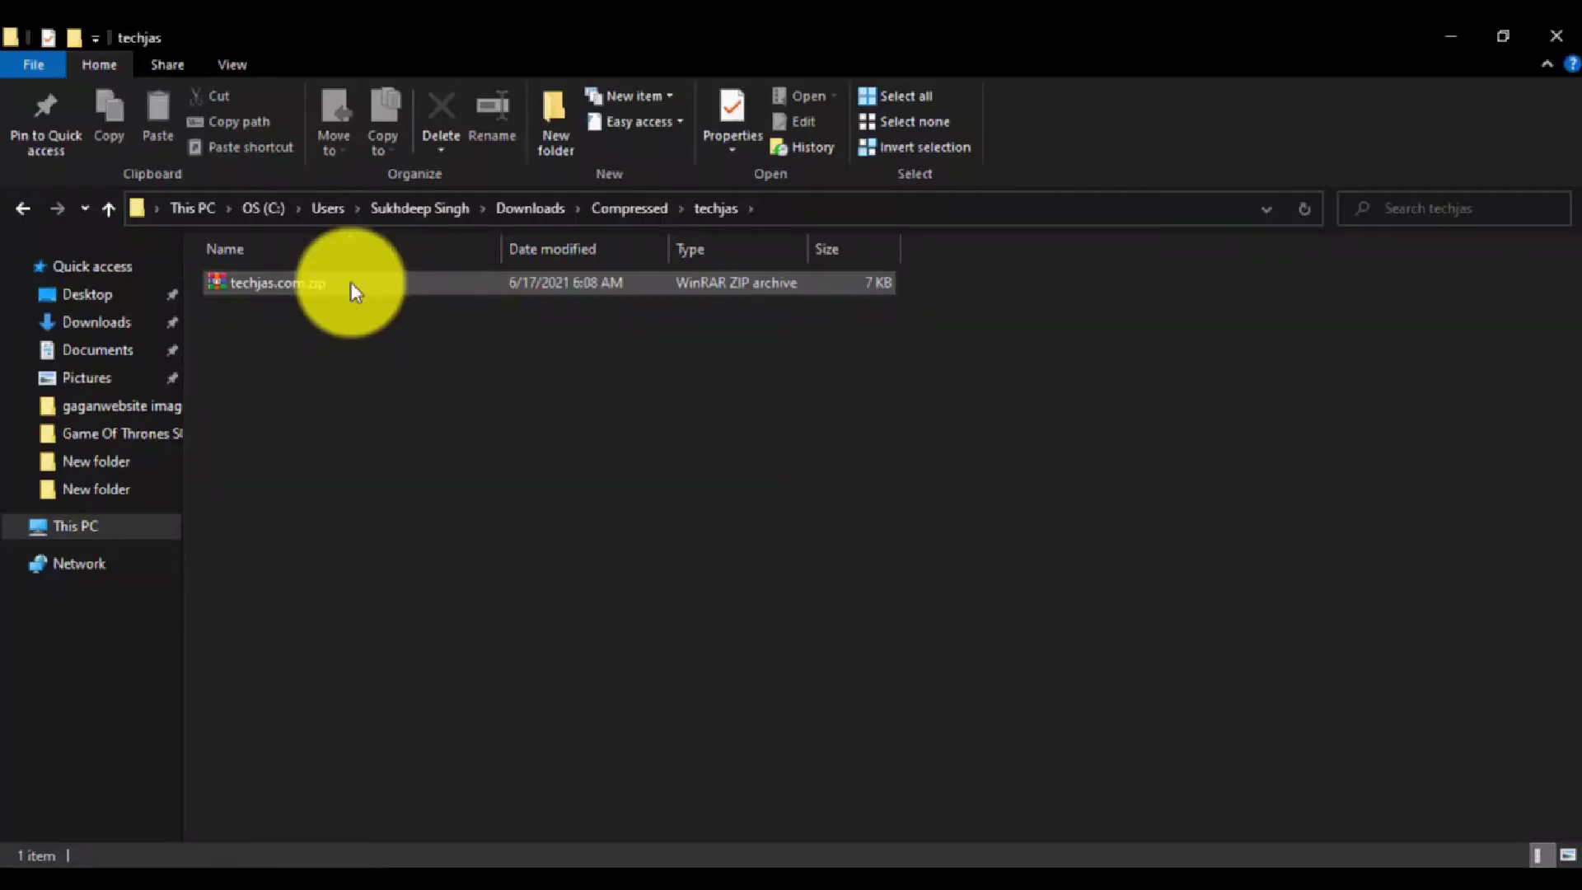
click(356, 292)
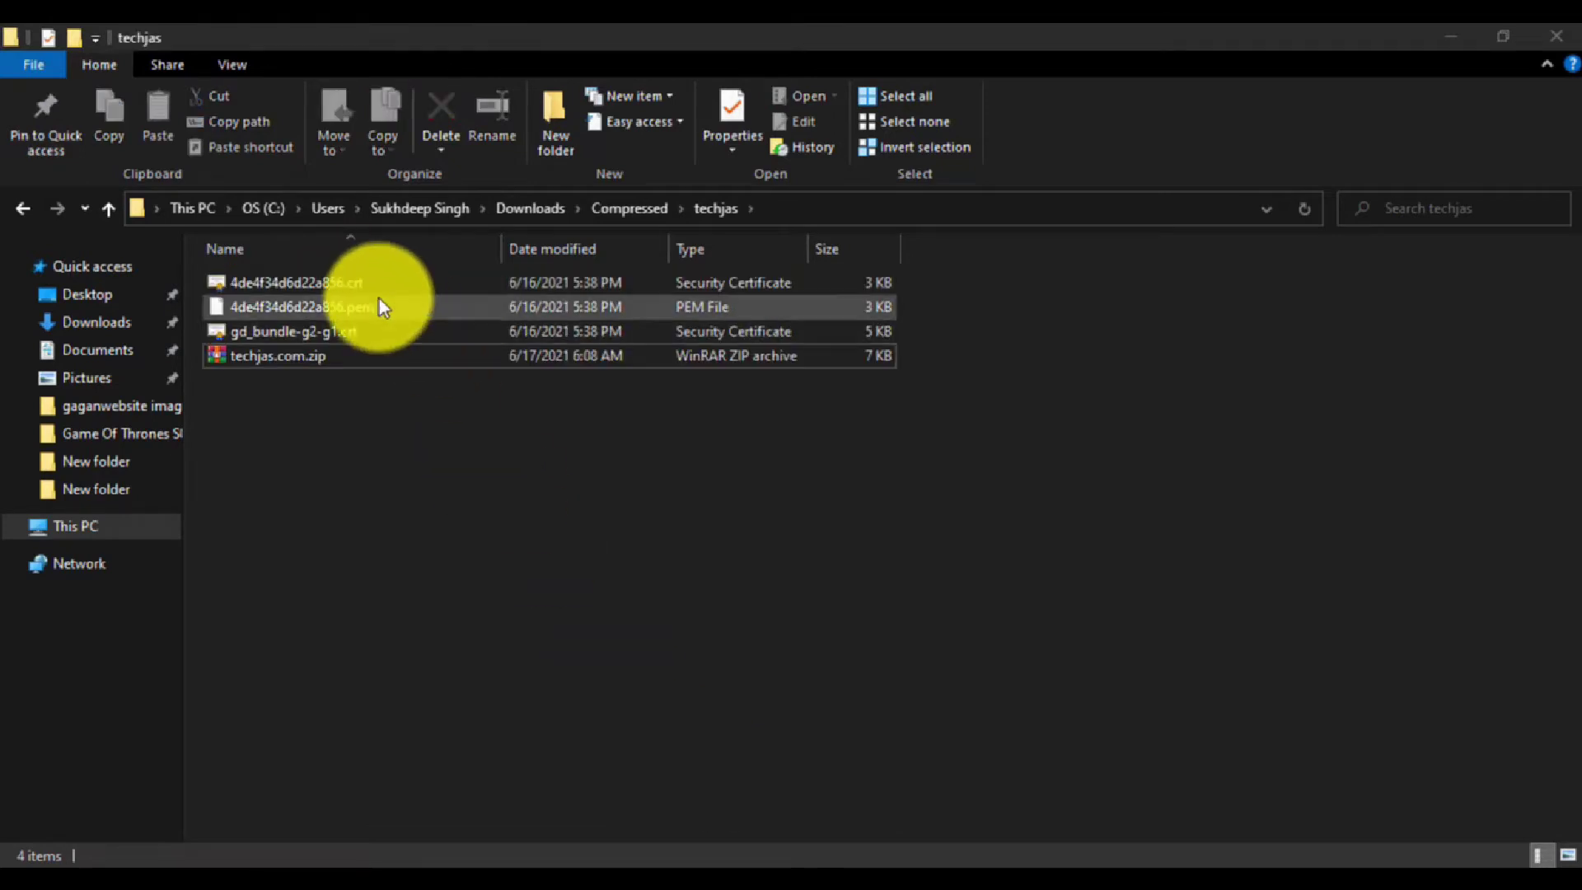
click(364, 280)
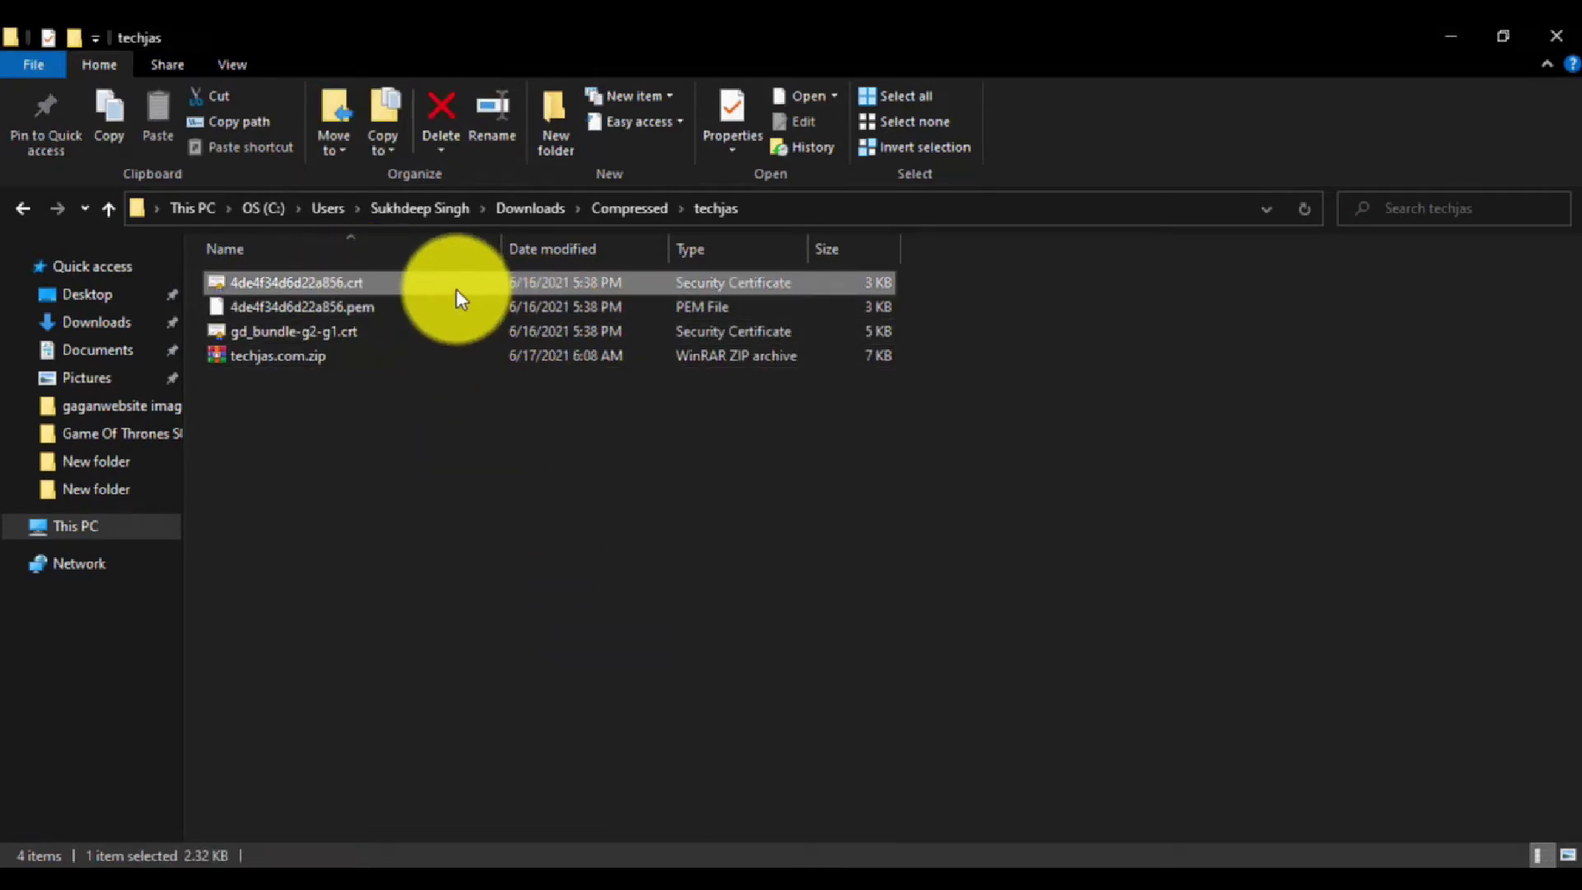
click(763, 557)
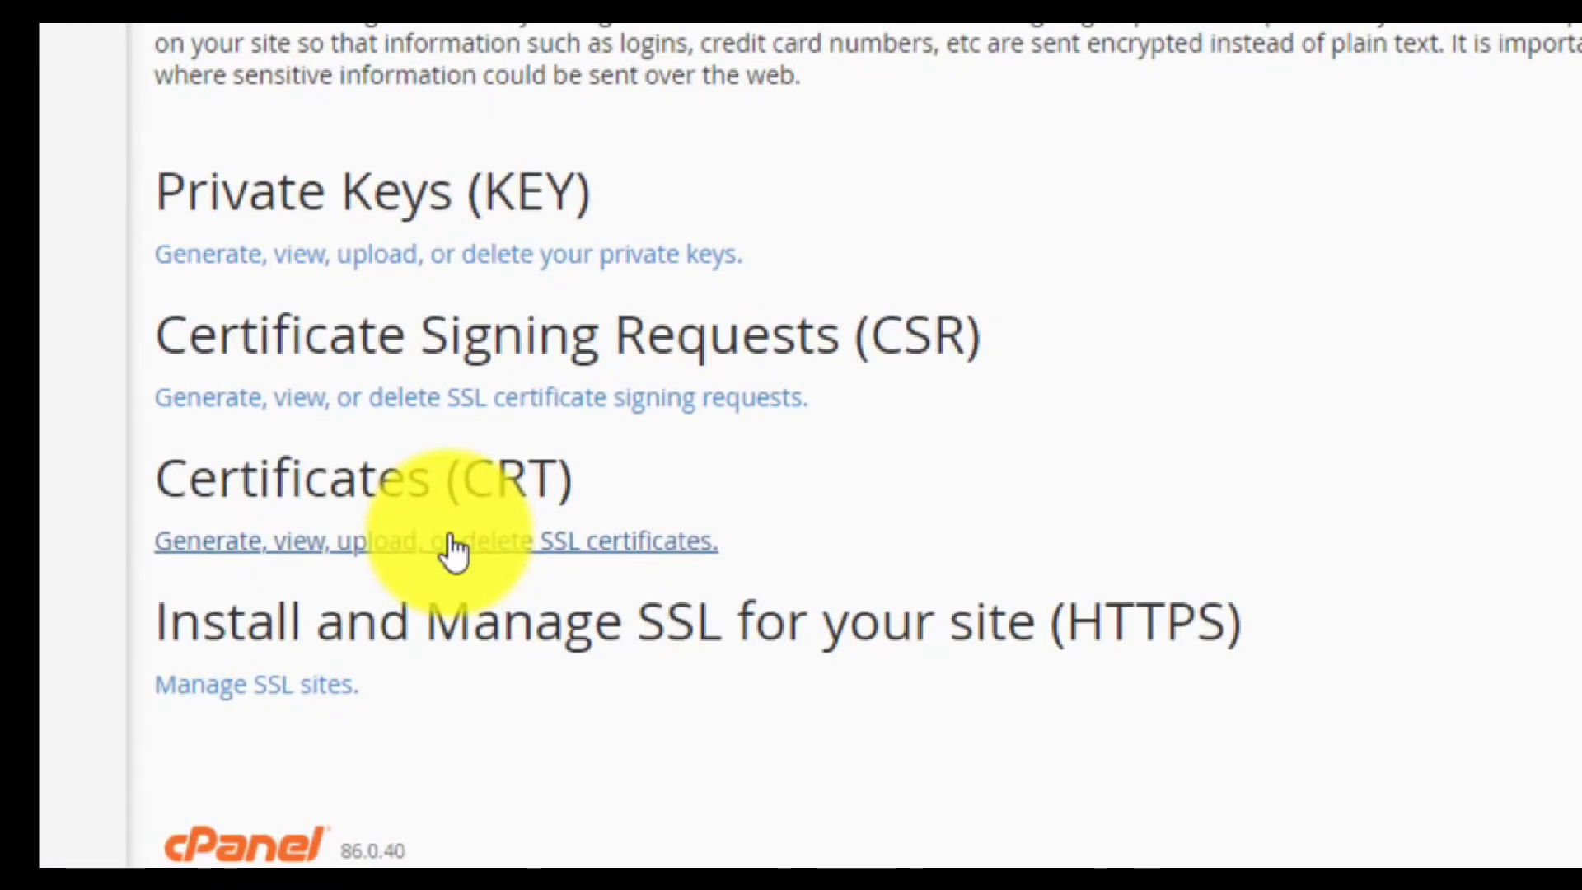
Upload the certificate file 4de4f34d6d22a856.crt from the techjas folder to cPanel's SSL certificates
click(451, 548)
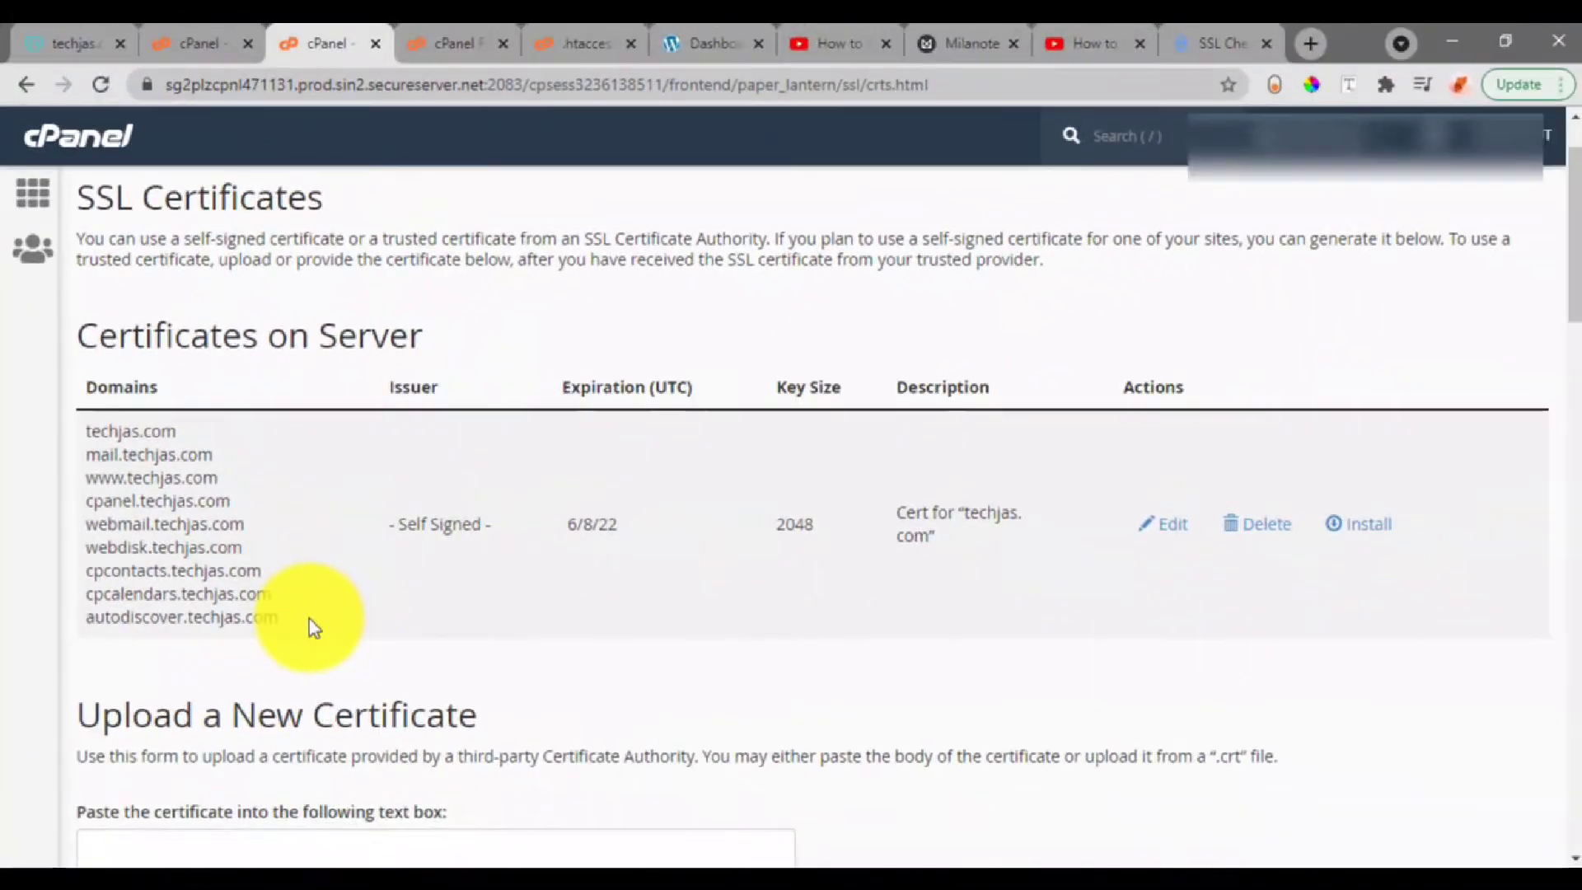
scroll(309, 620, up, 1)
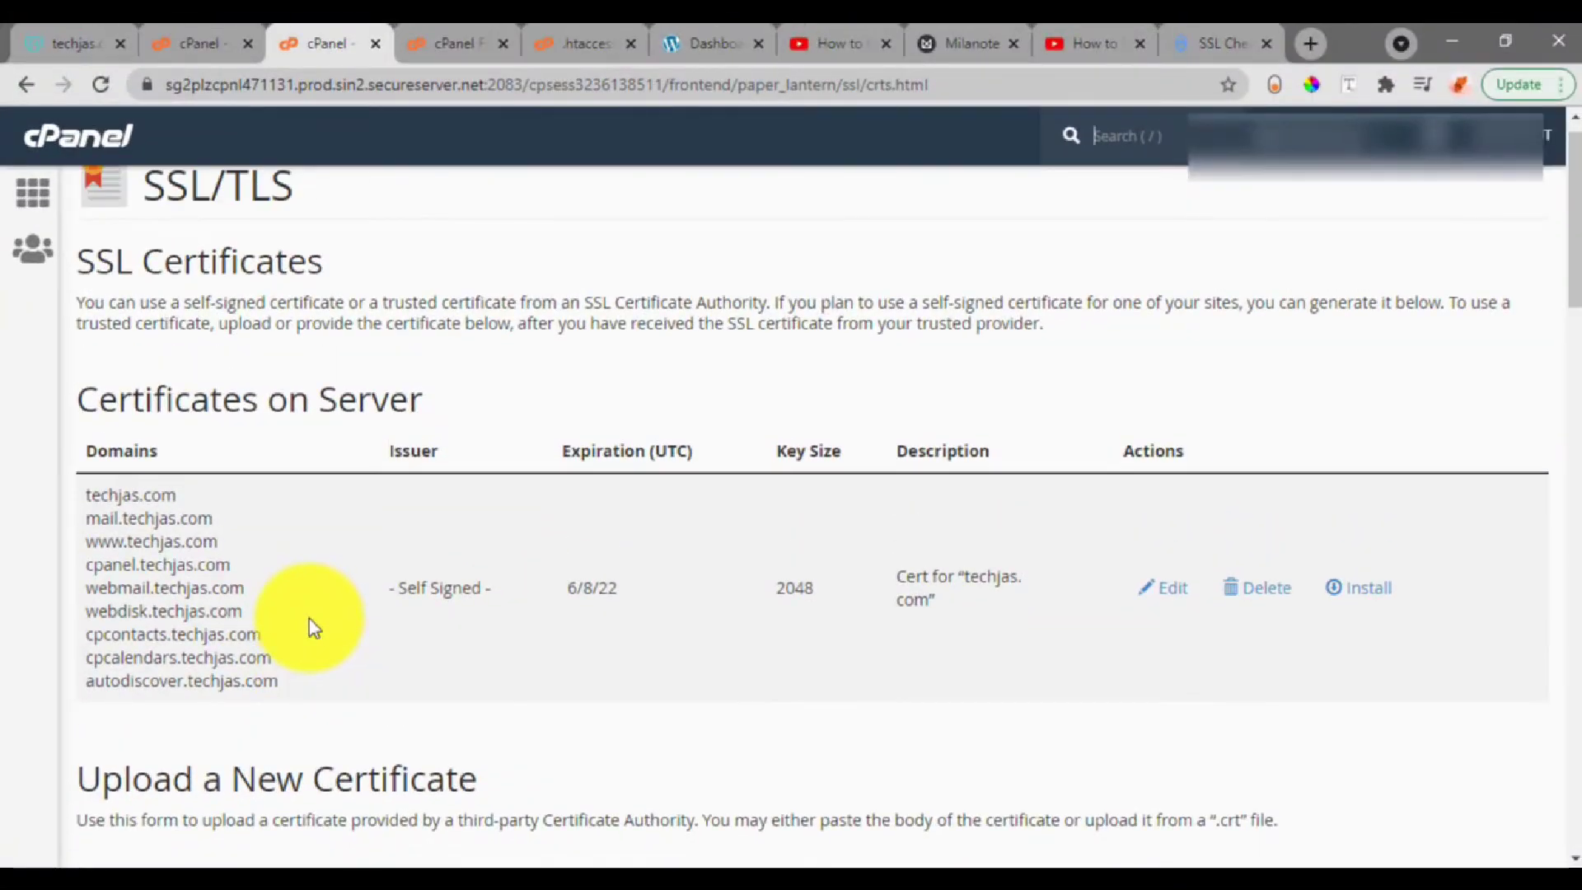
scroll(309, 619, down, 10)
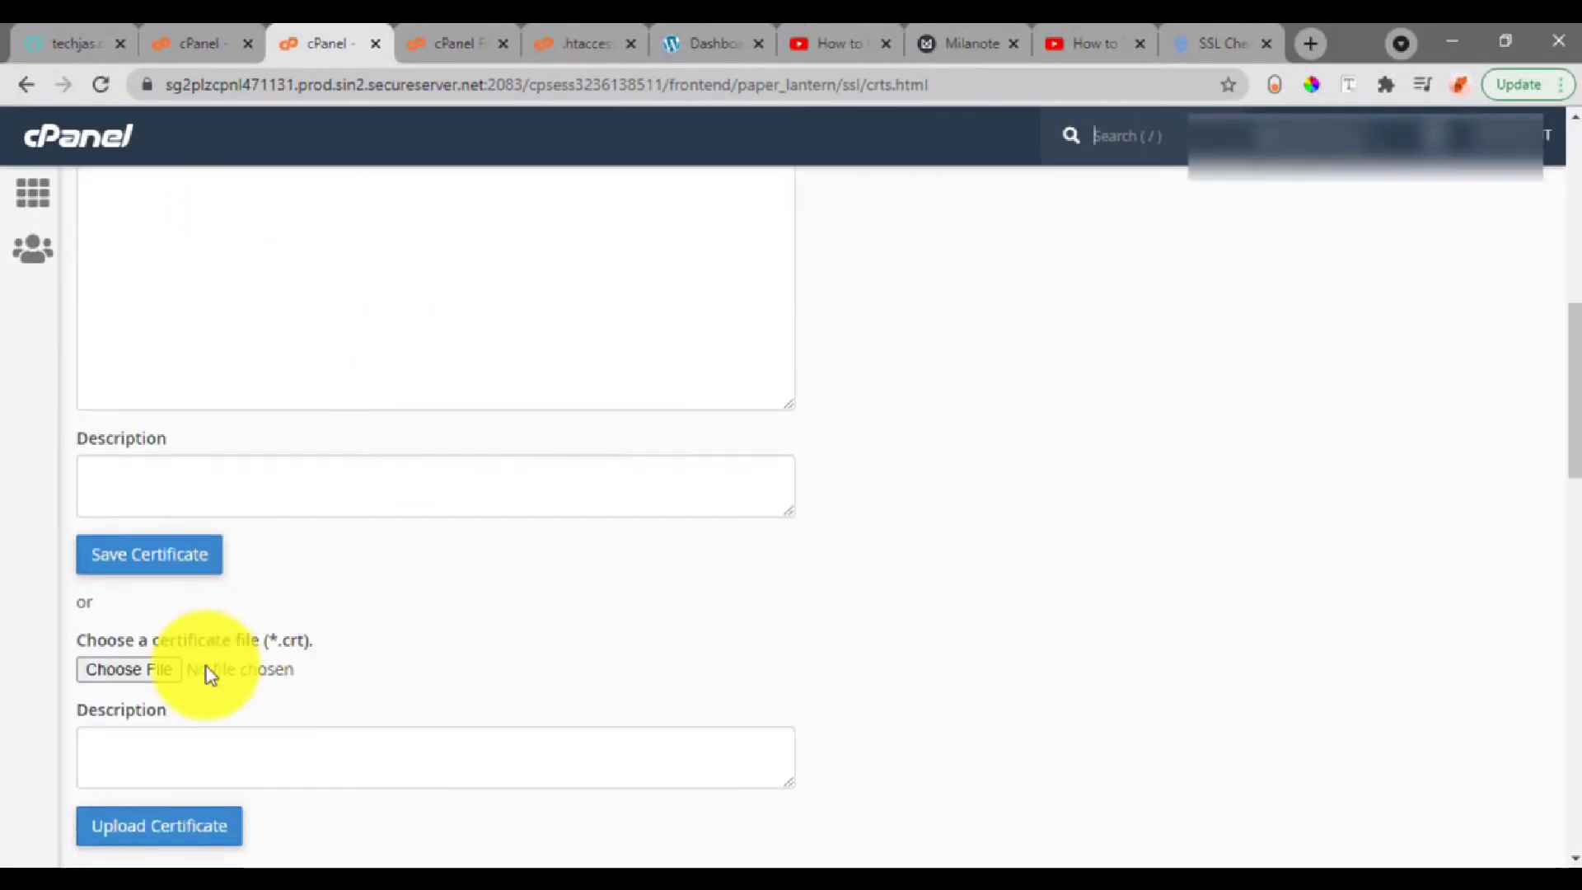
click(146, 670)
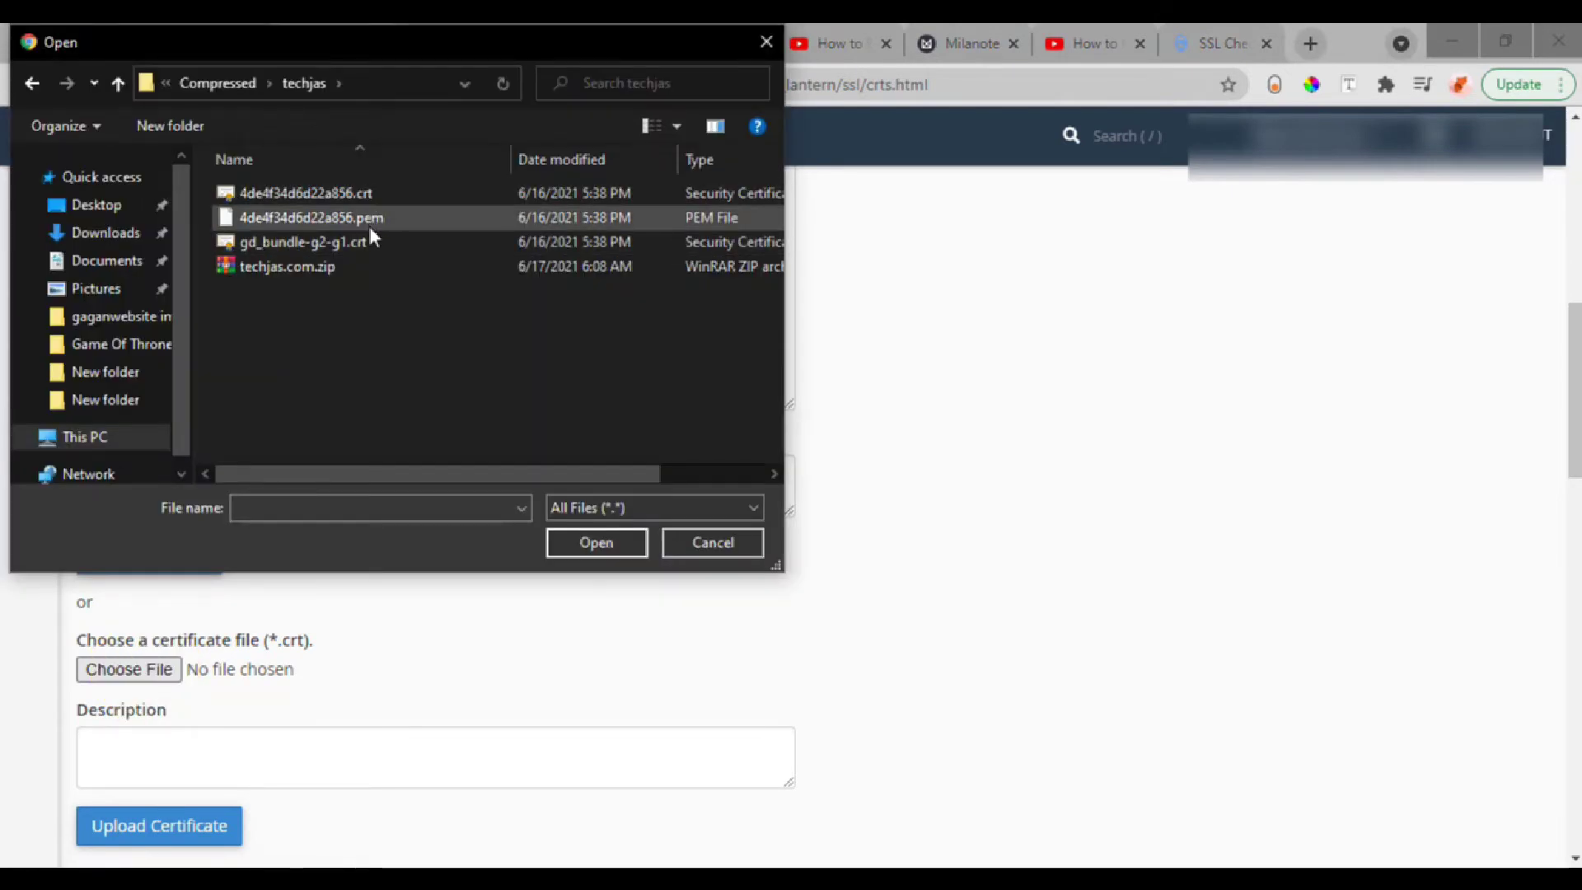
click(367, 195)
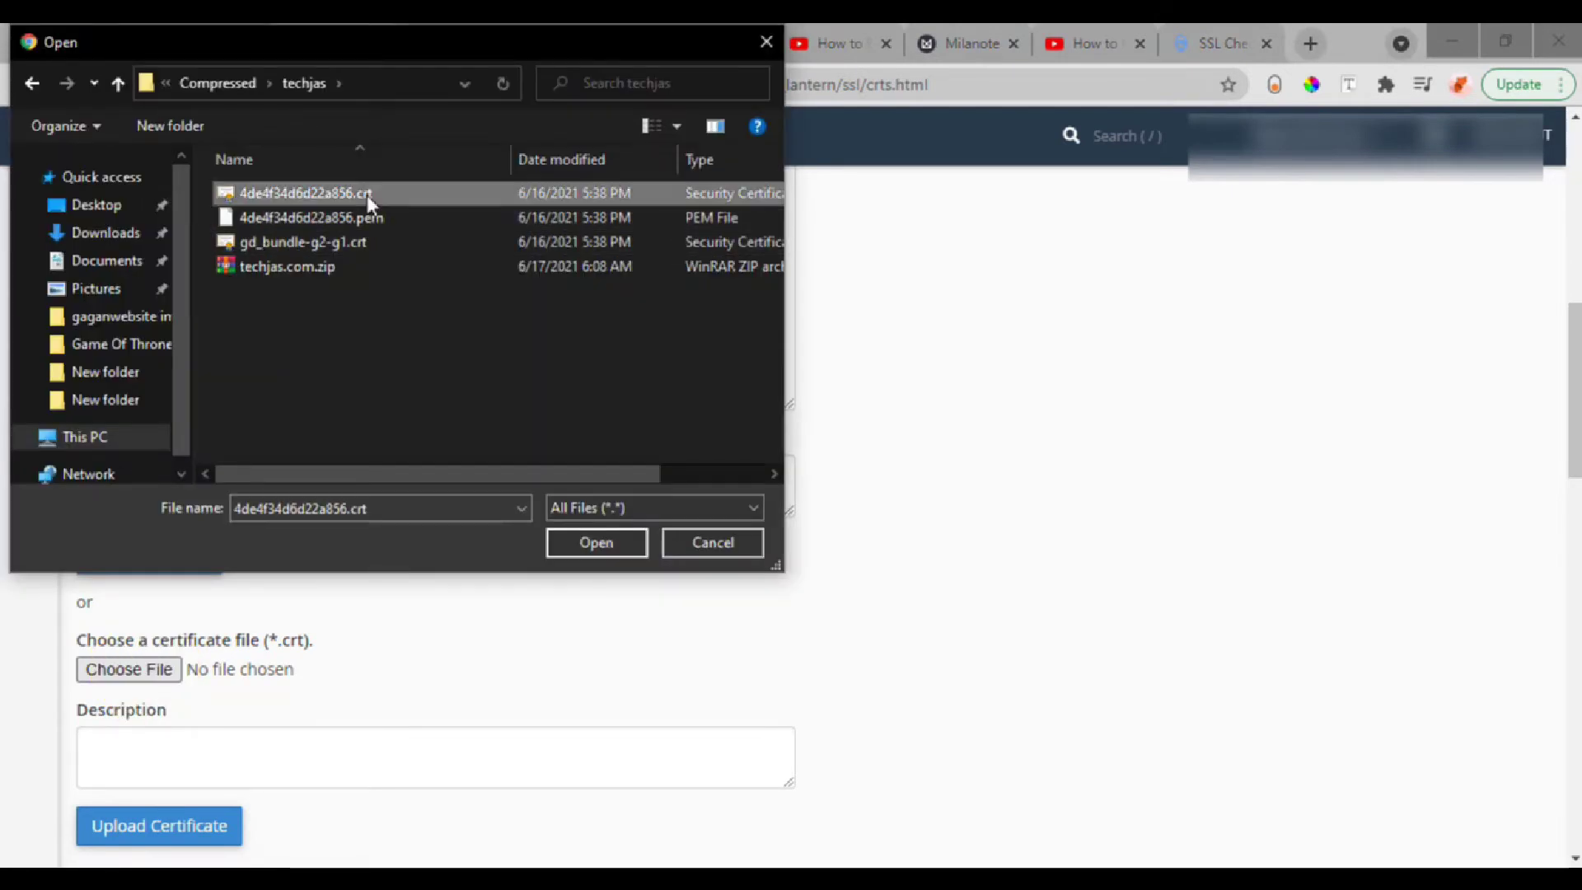
click(587, 543)
scroll(329, 593, down, 3)
click(177, 600)
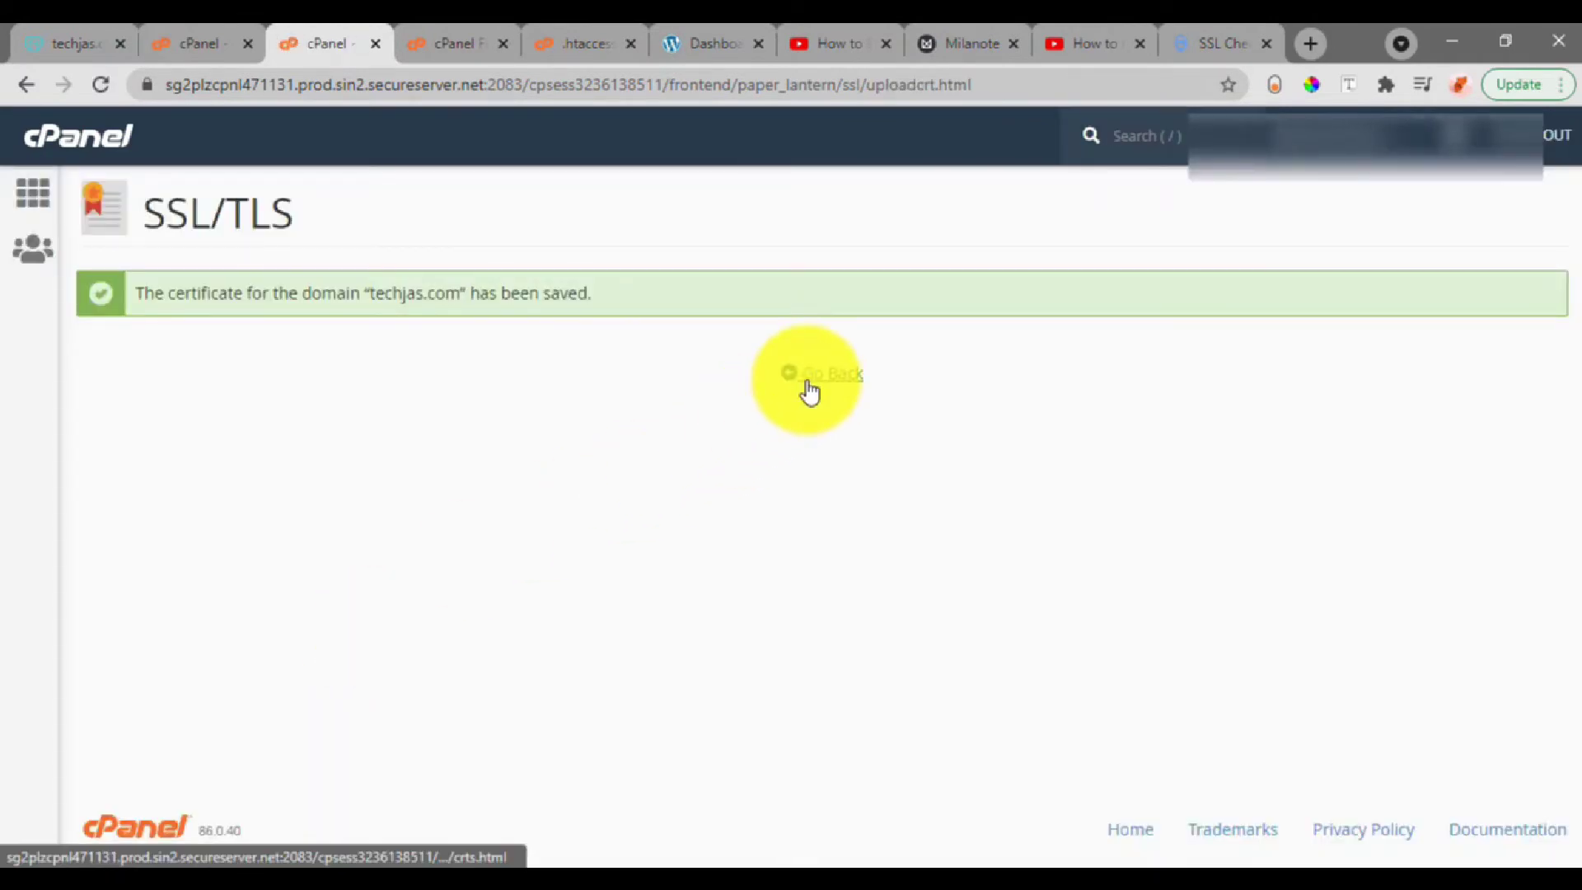
Return to the certificates list and open the GoDaddy-issued techjas.com certificate for installation
click(810, 388)
click(1362, 506)
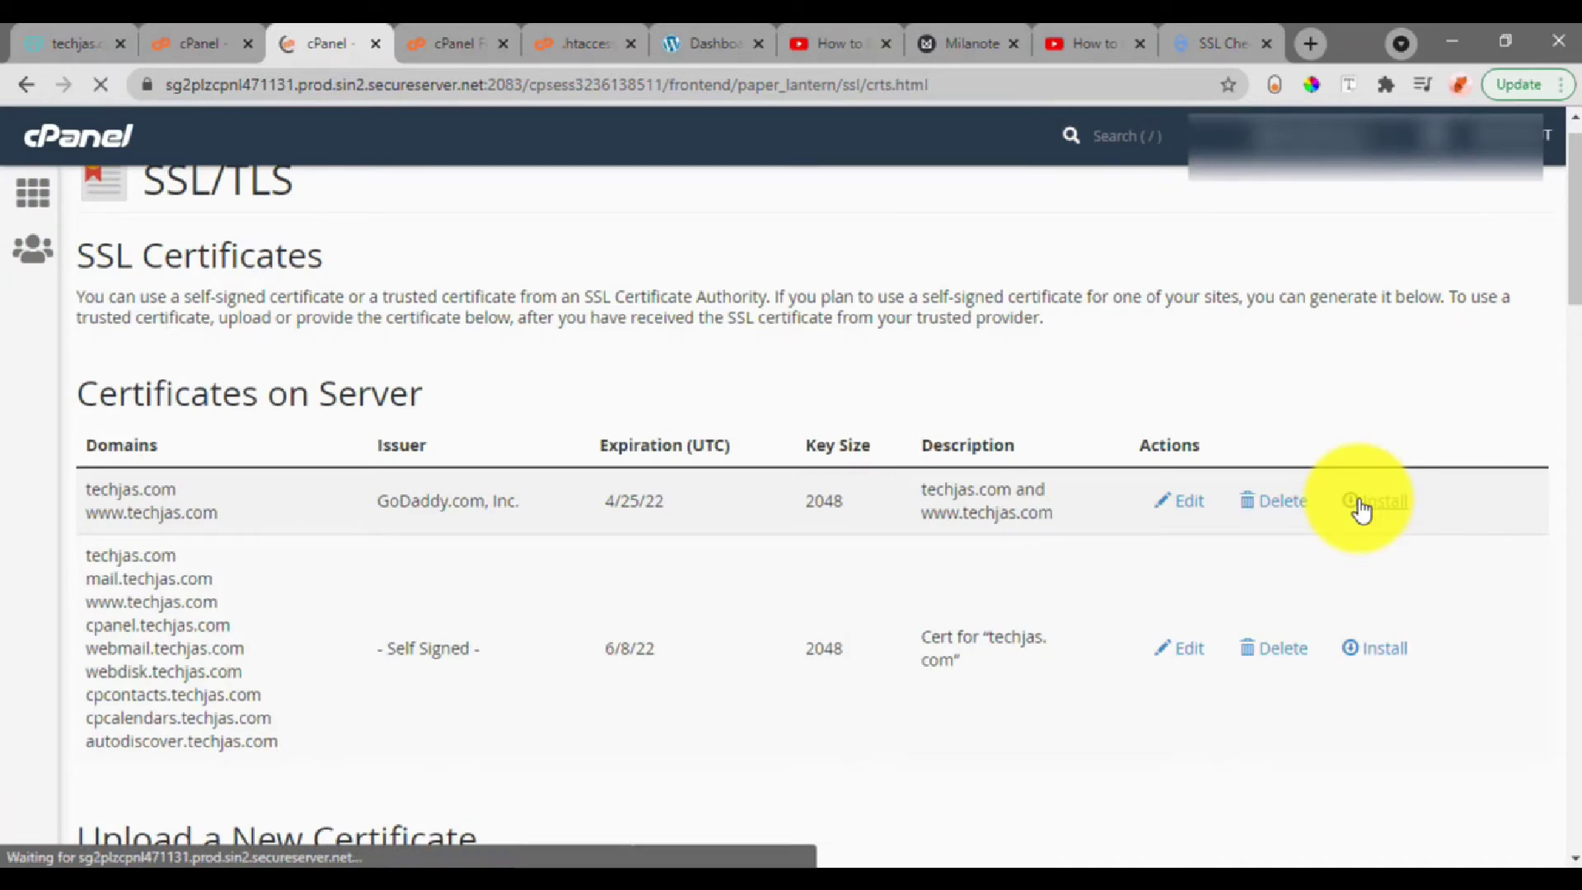
scroll(1058, 582, down, 10)
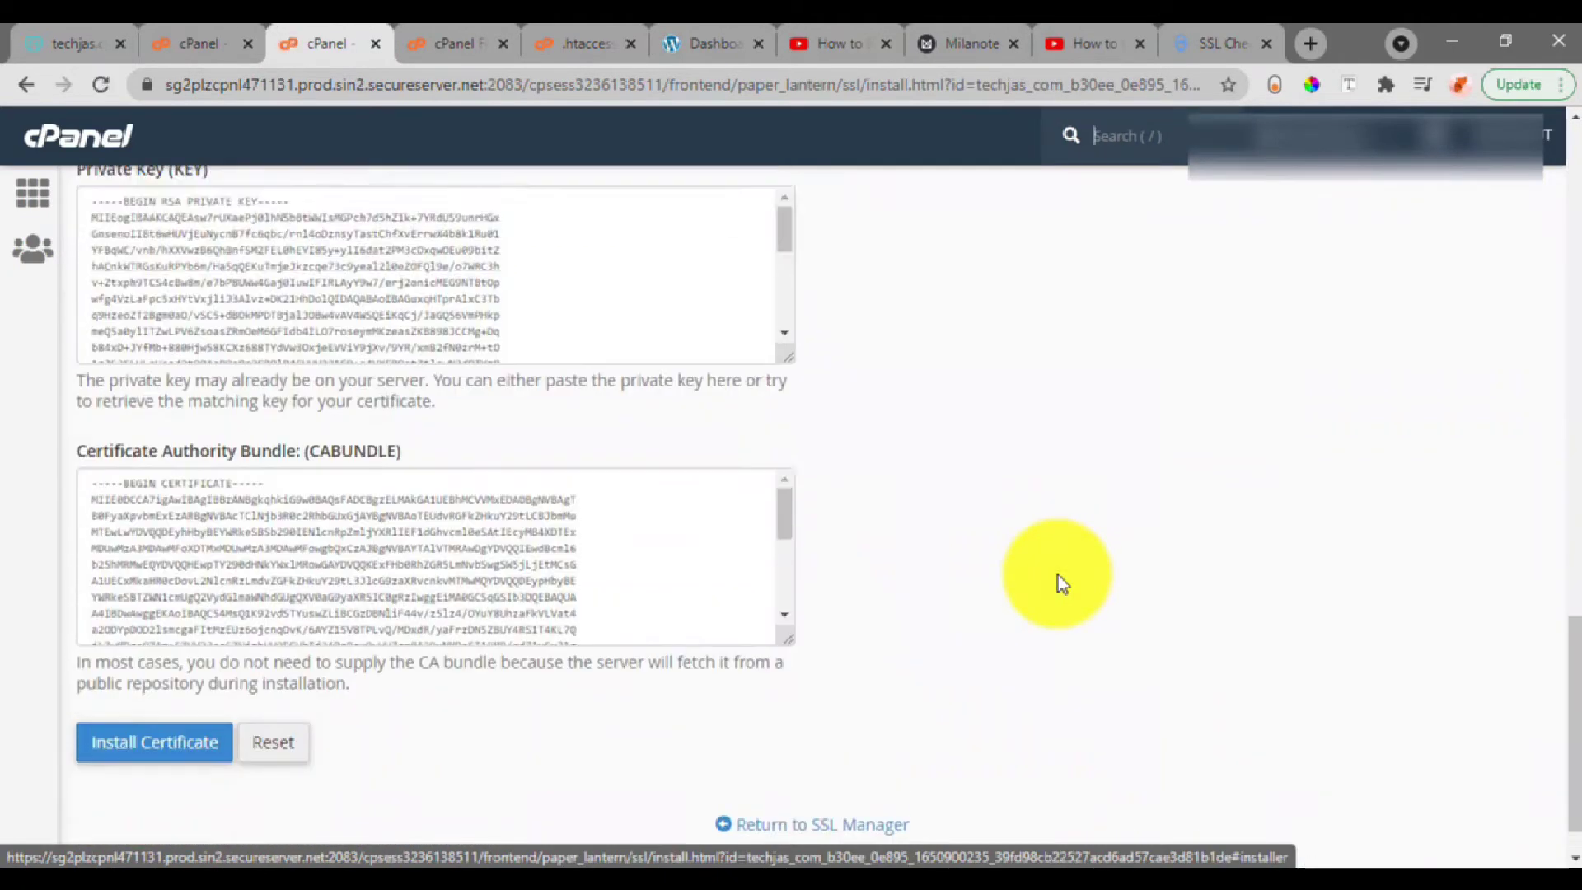
scroll(1058, 575, up, 4)
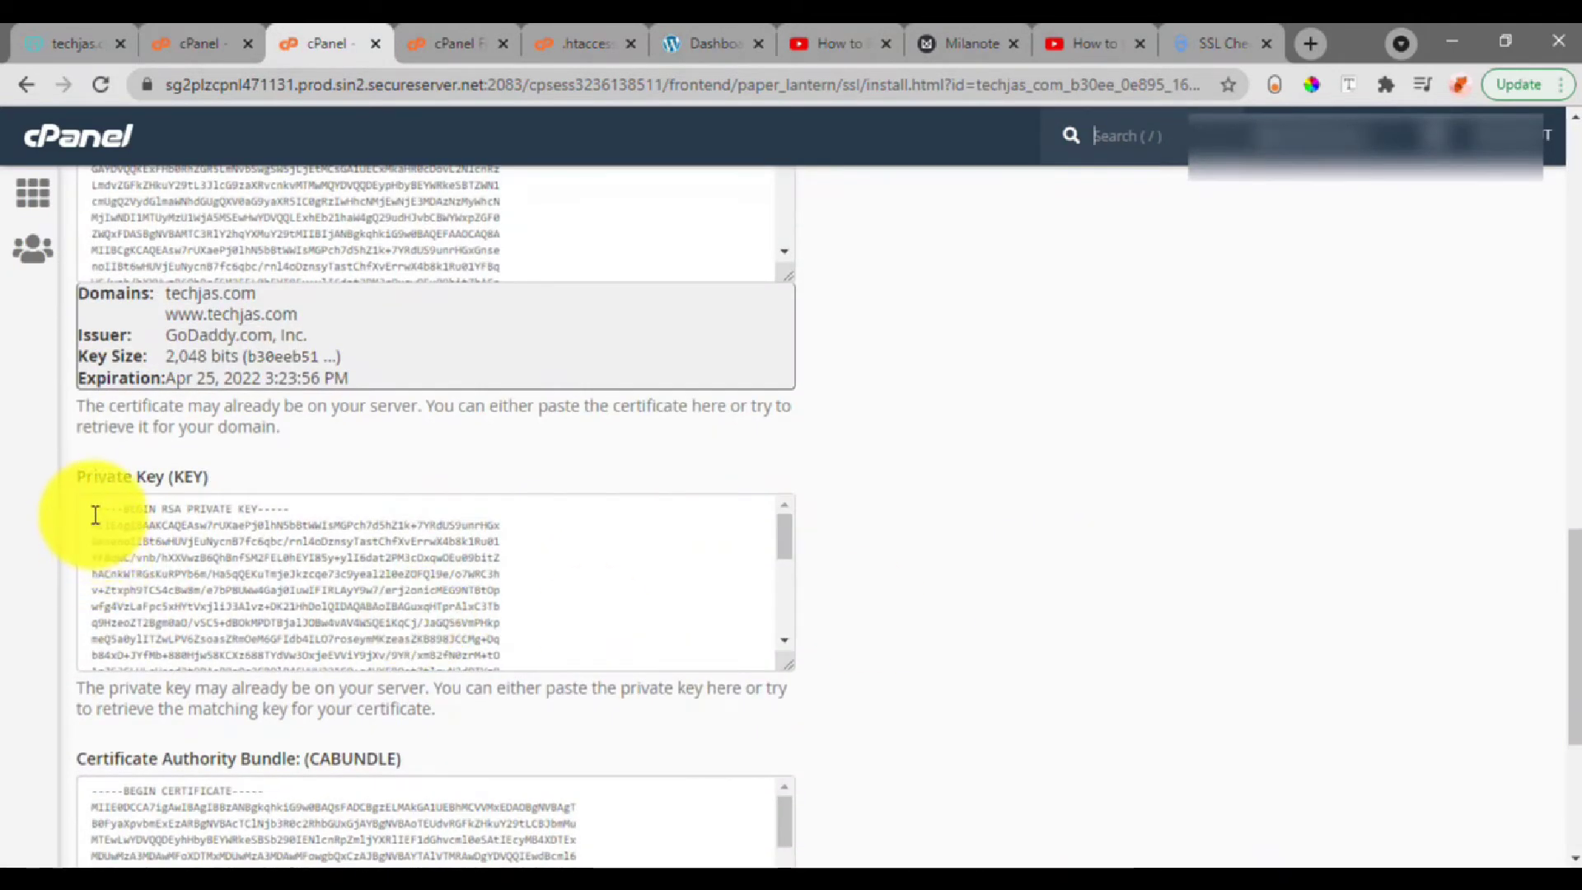
Compare the private key filled into the installation form with the private key saved in Notepad
drag(96, 514, 335, 555)
click(611, 576)
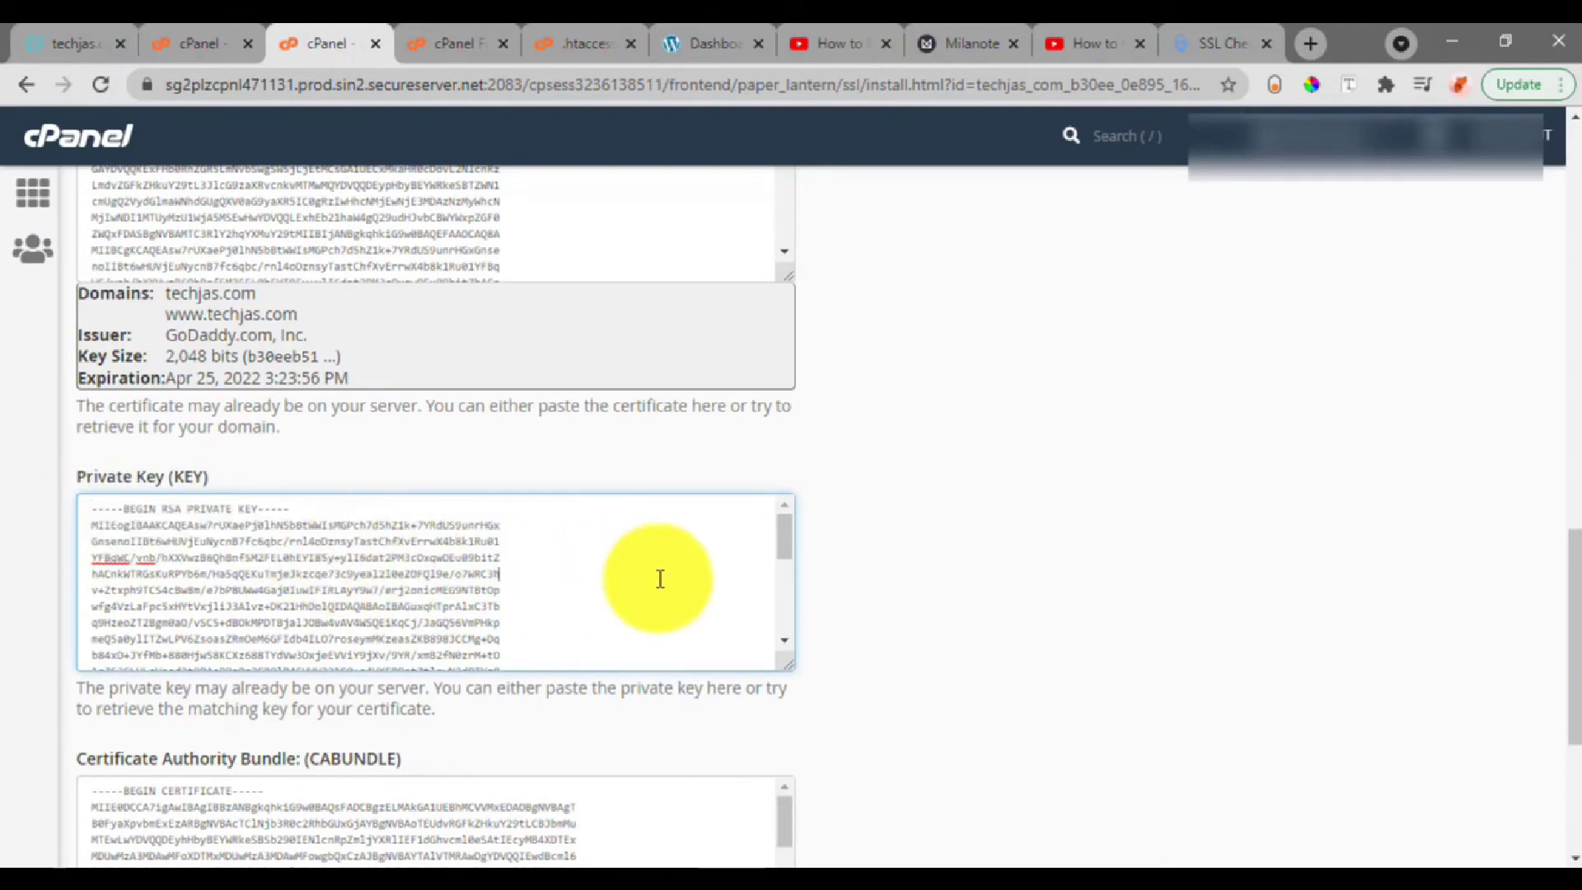
click(1047, 571)
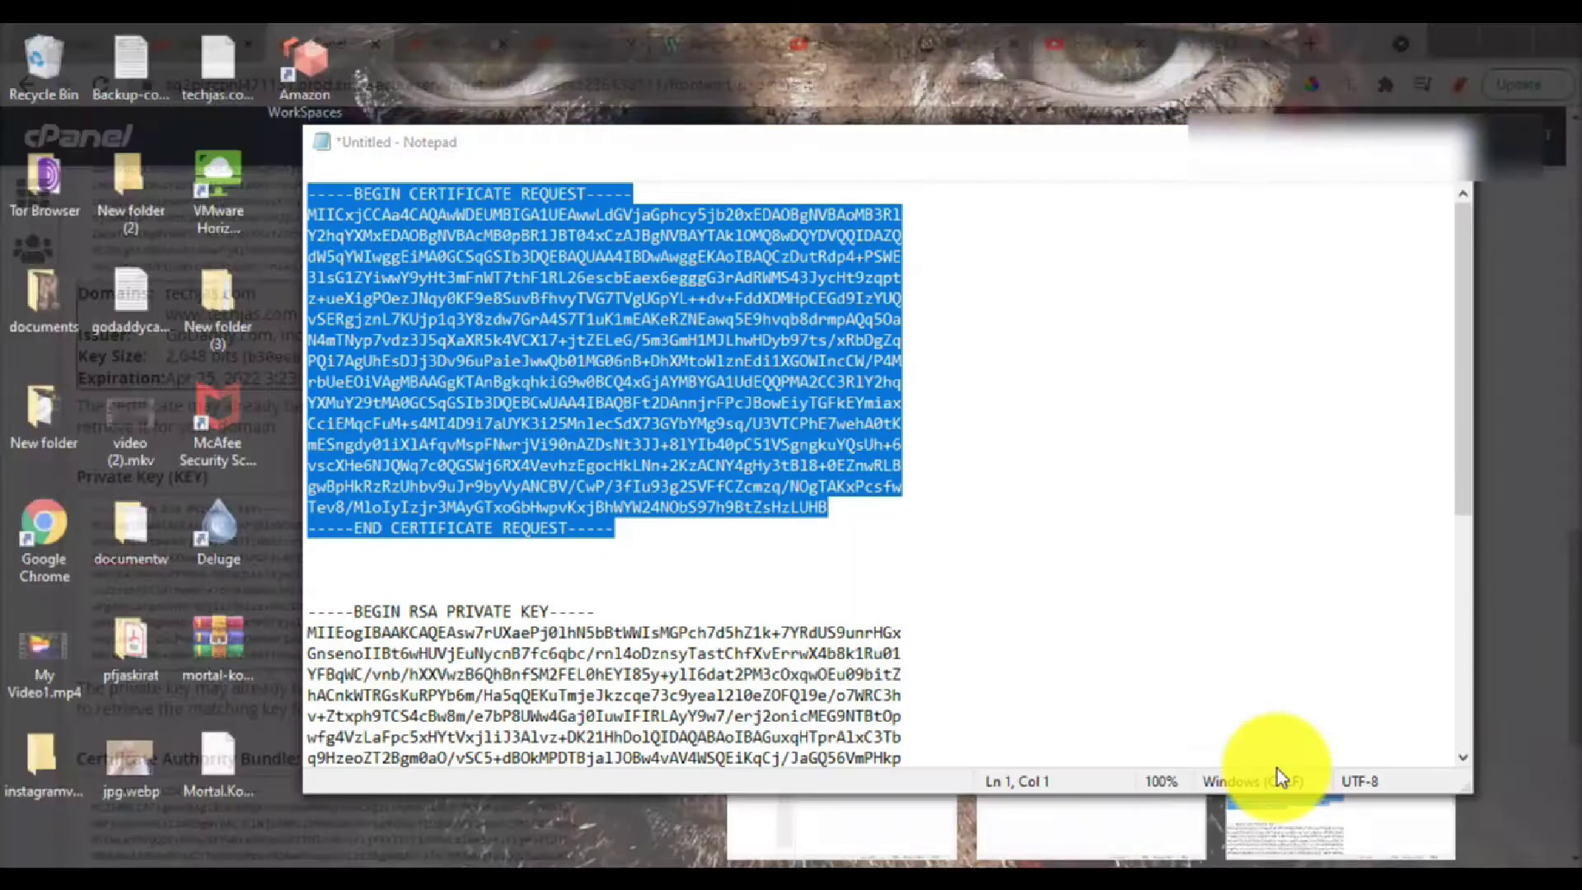
click(1271, 770)
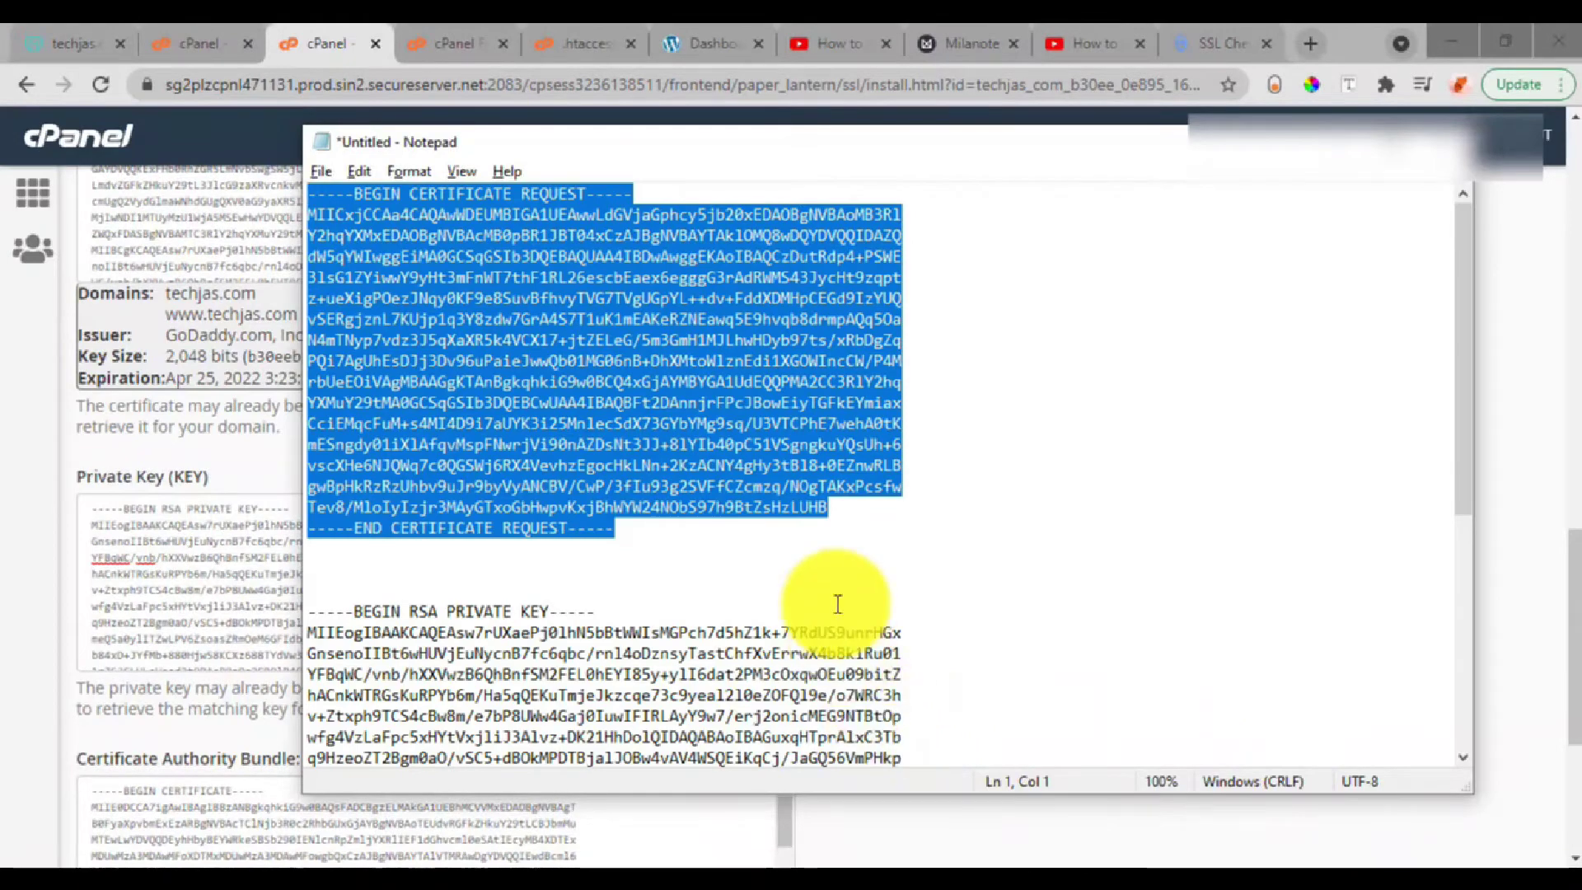
scroll(837, 604, down, 3)
drag(309, 423, 530, 612)
click(536, 618)
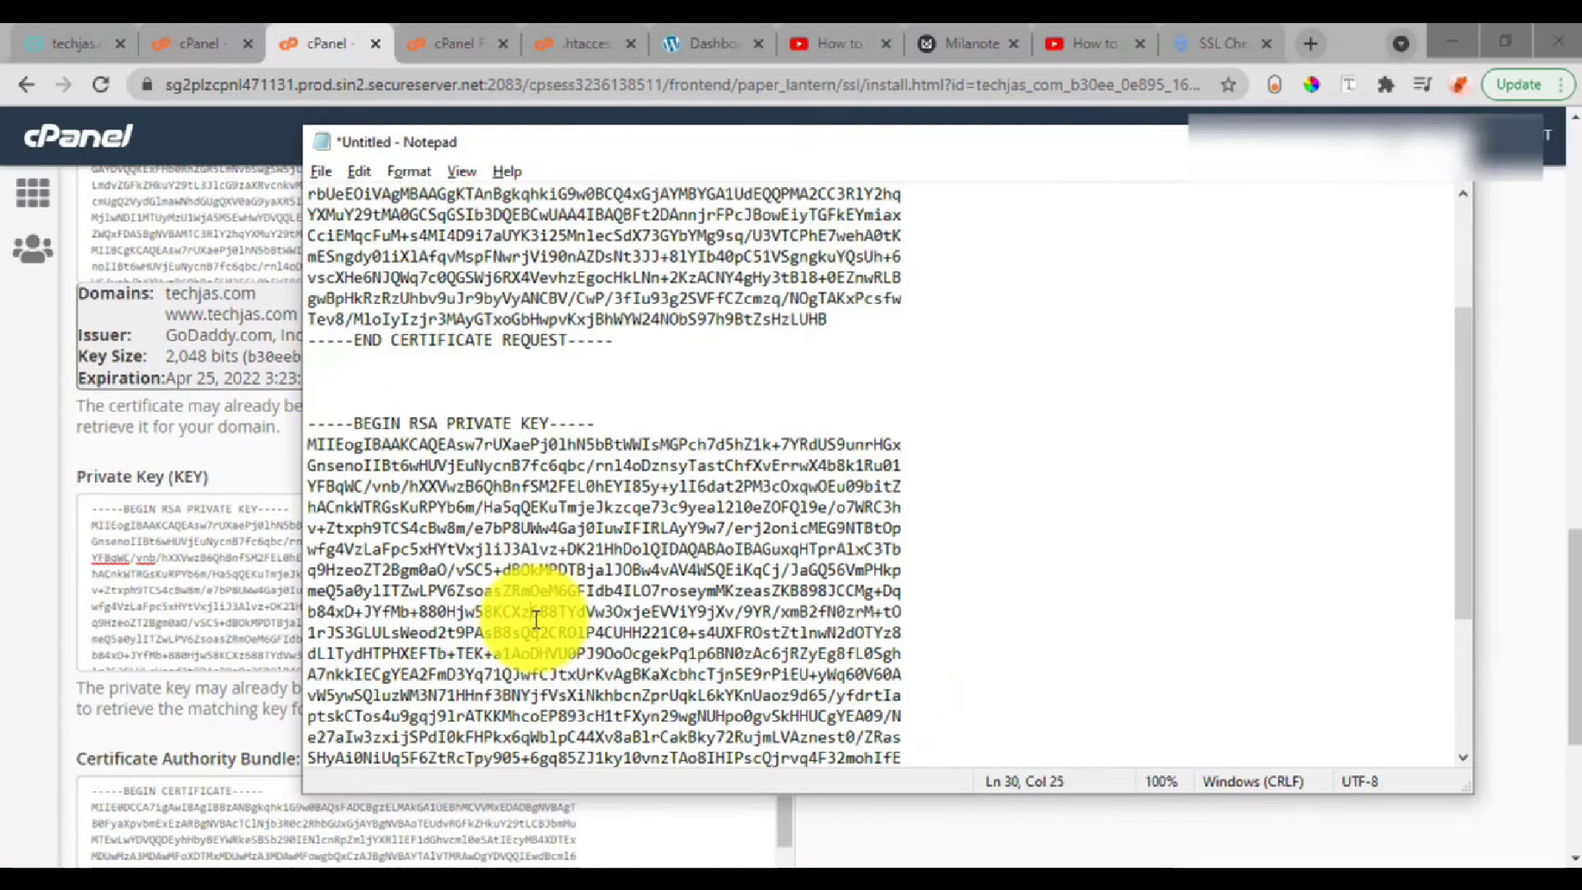
click(128, 605)
Look through the private key and CA bundle, install the certificate for techjas.com and dismiss the result dialog
scroll(131, 604, down, 6)
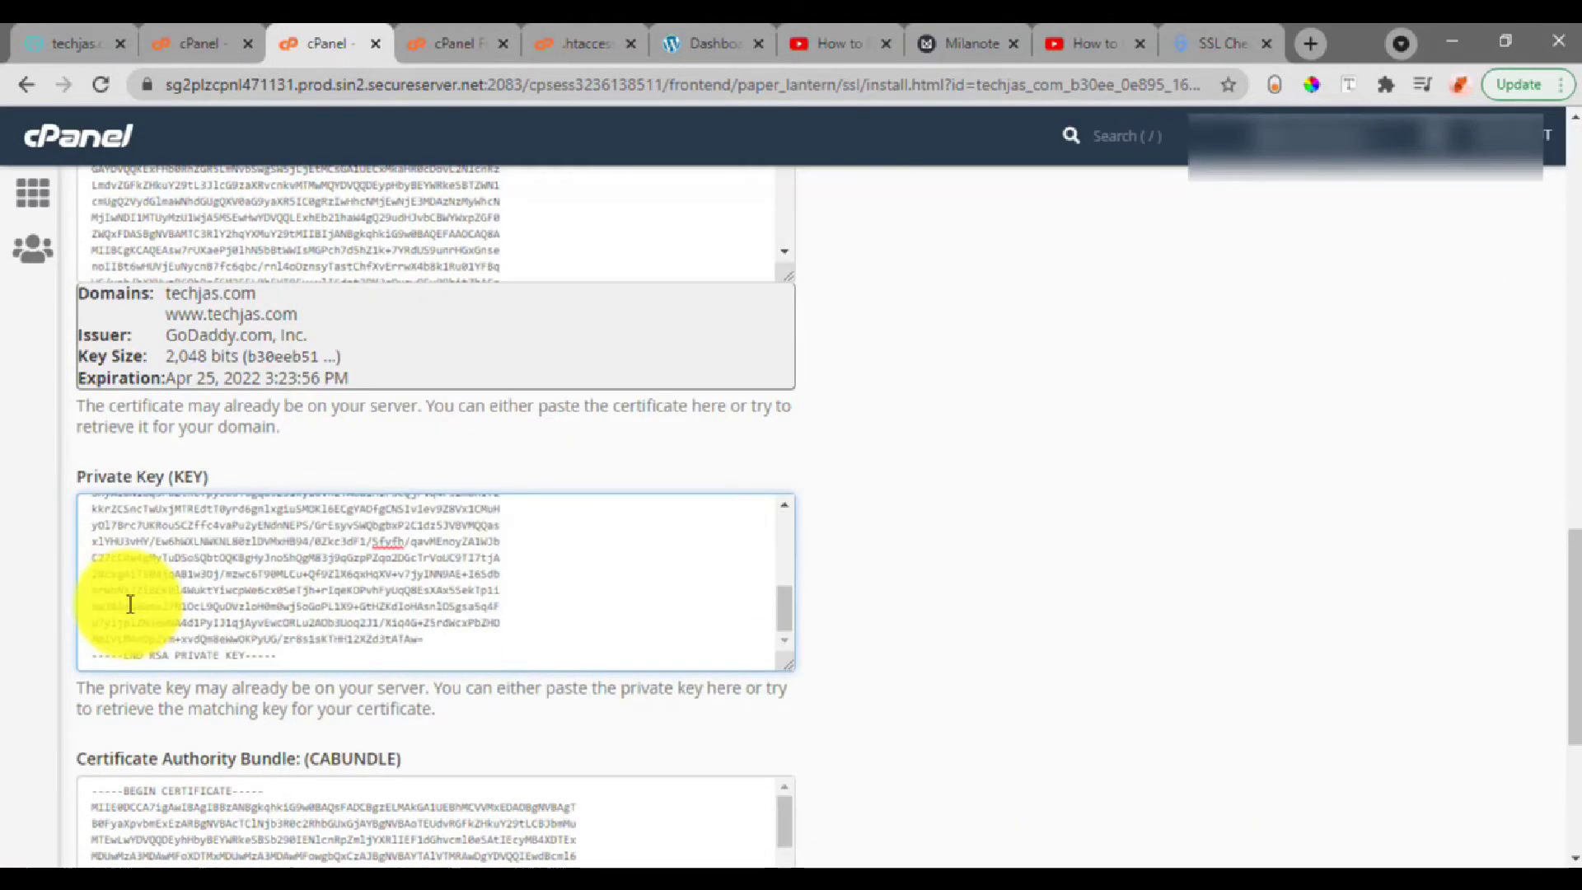
scroll(362, 660, down, 3)
scroll(388, 601, down, 5)
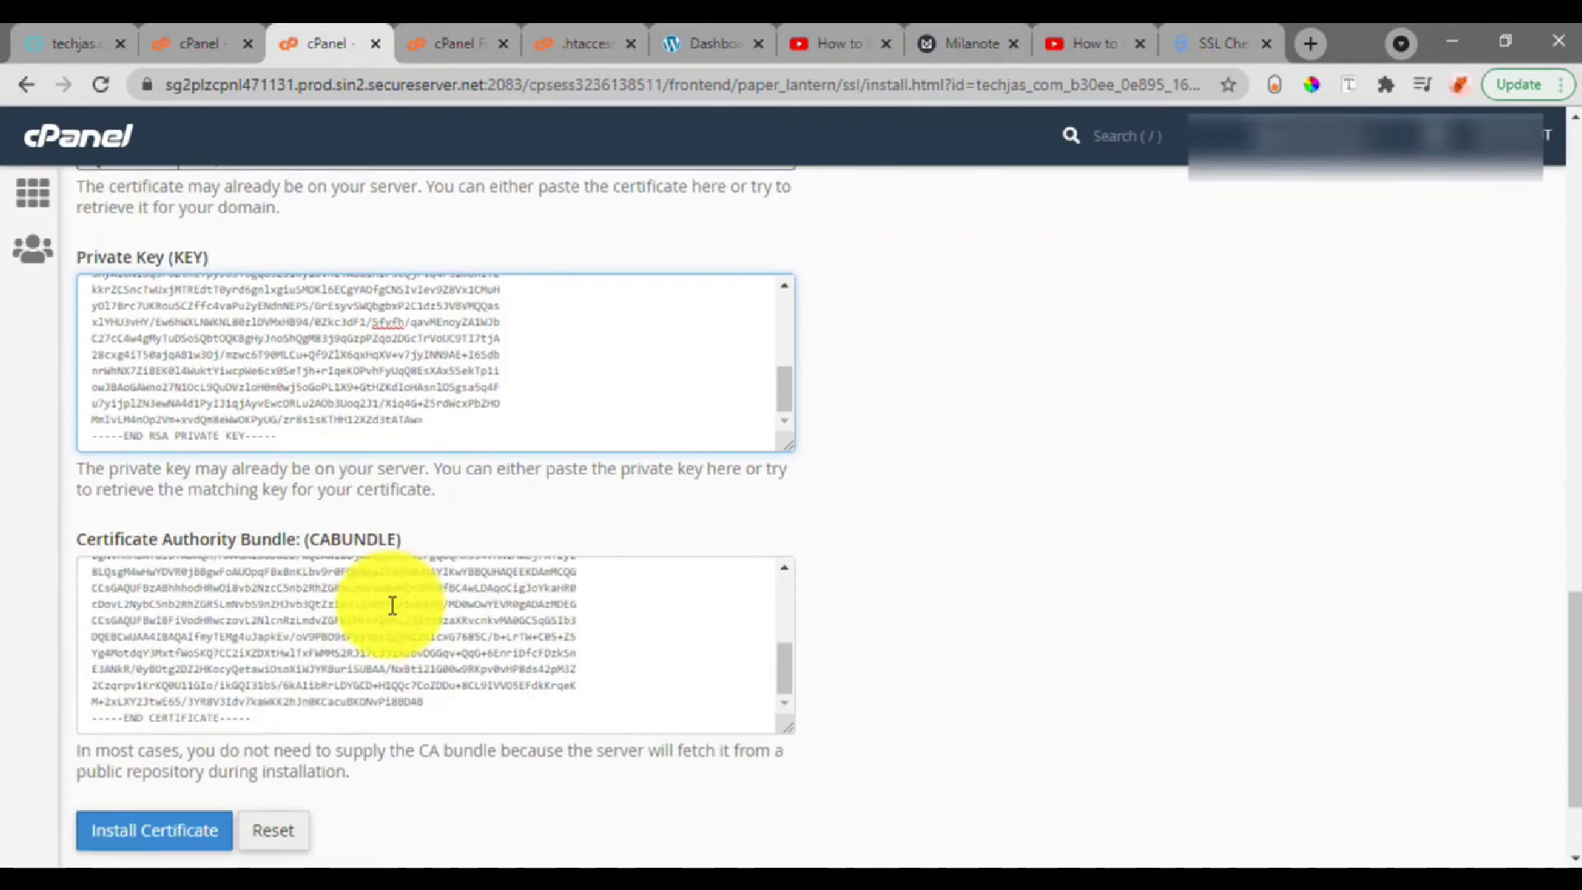
click(179, 831)
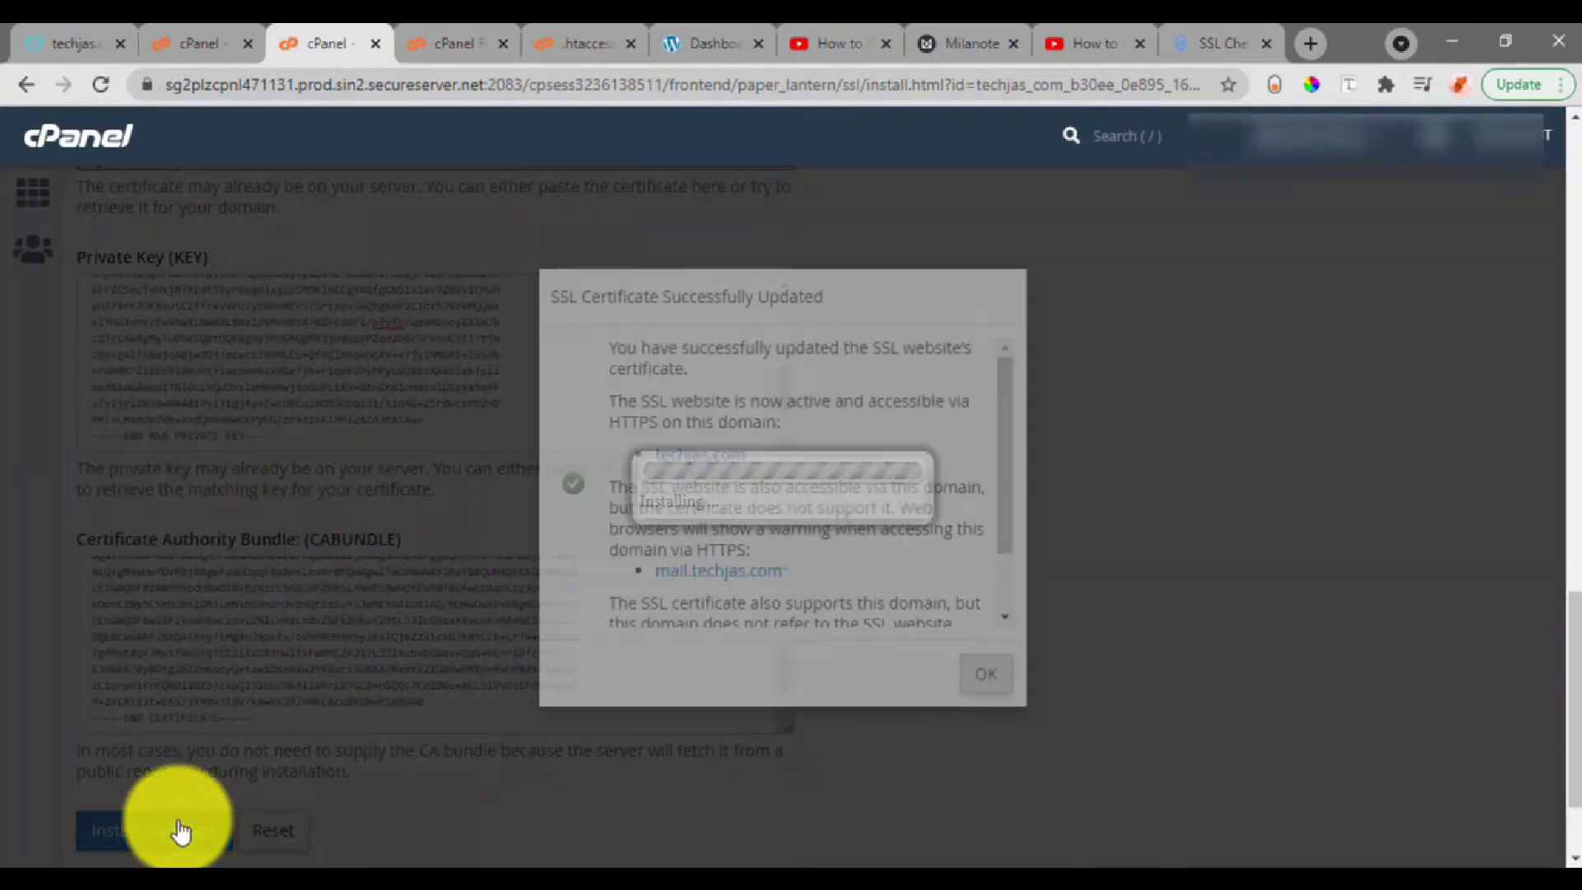
click(980, 699)
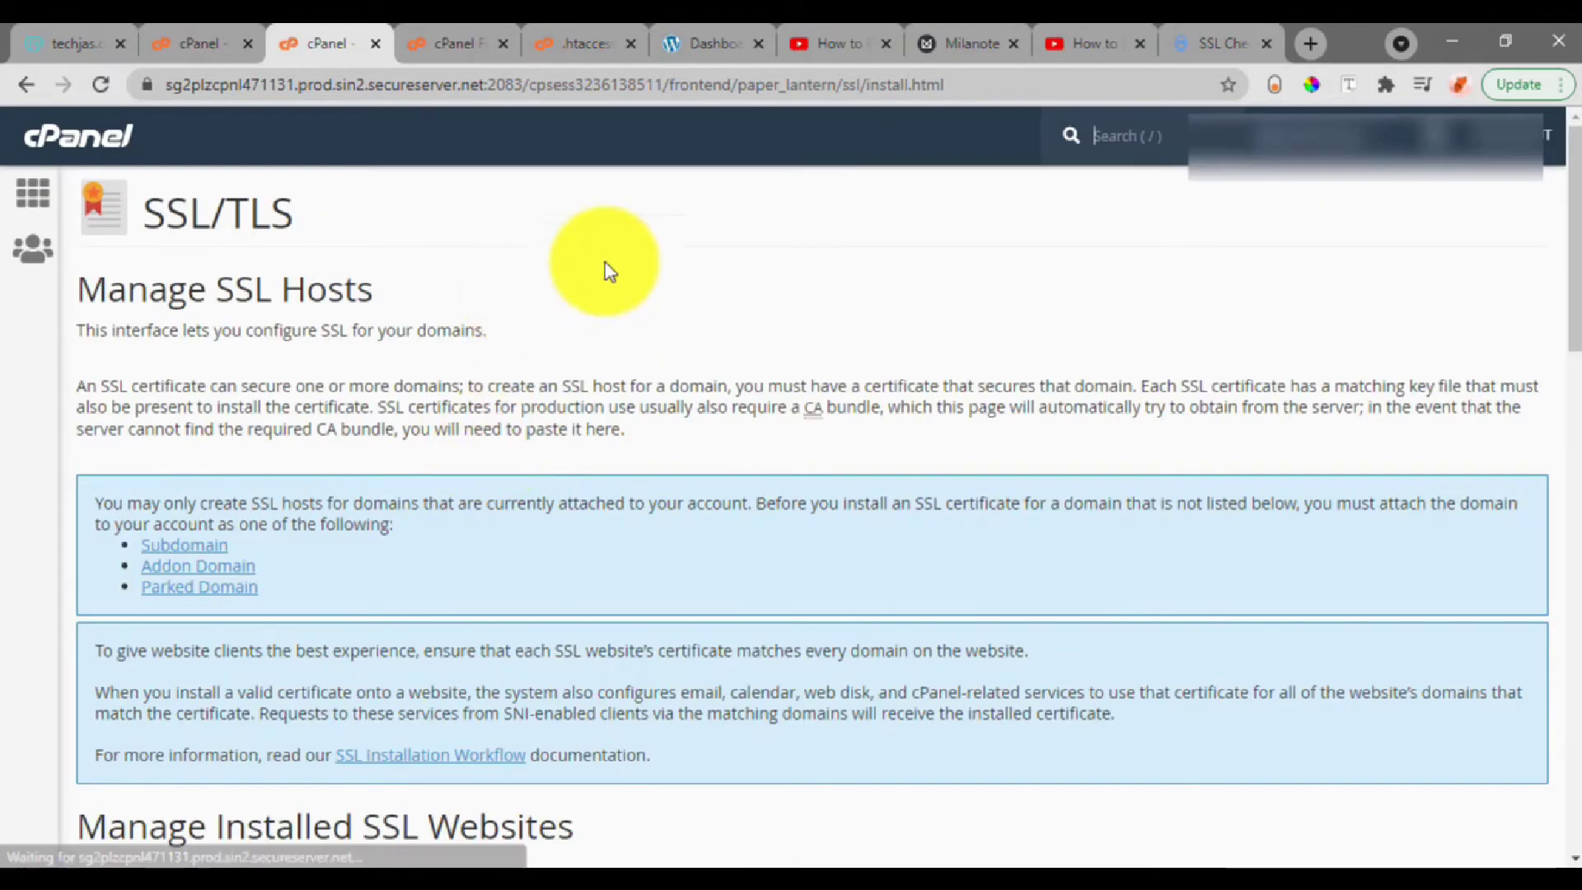
Run the SSL Shopper SSL Checker on techjas.com and review its certificate and chain results
click(1216, 45)
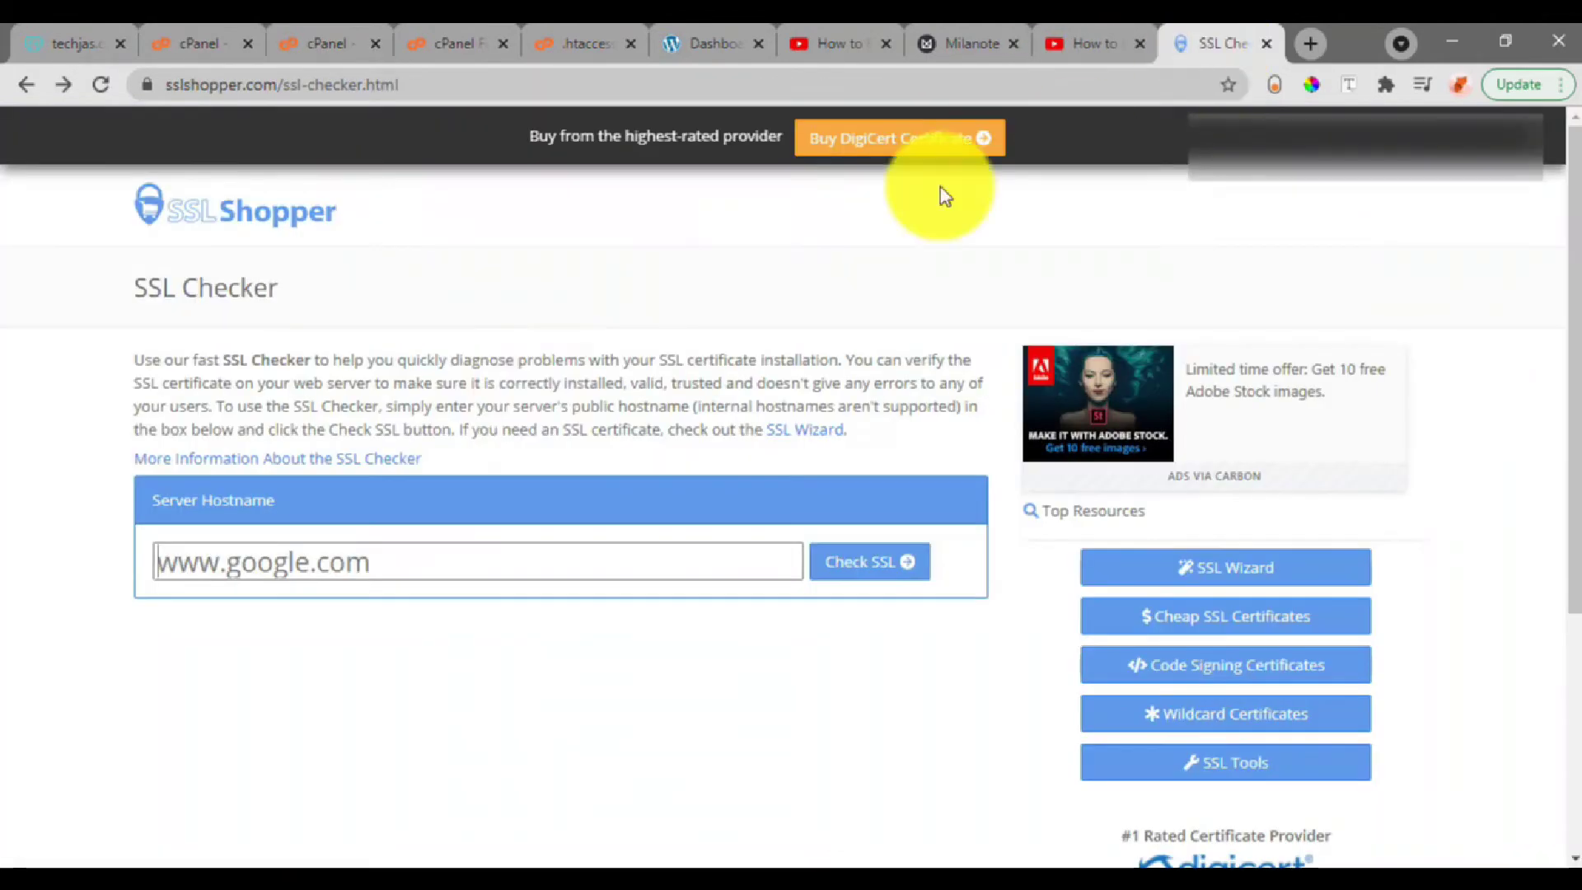
click(420, 547)
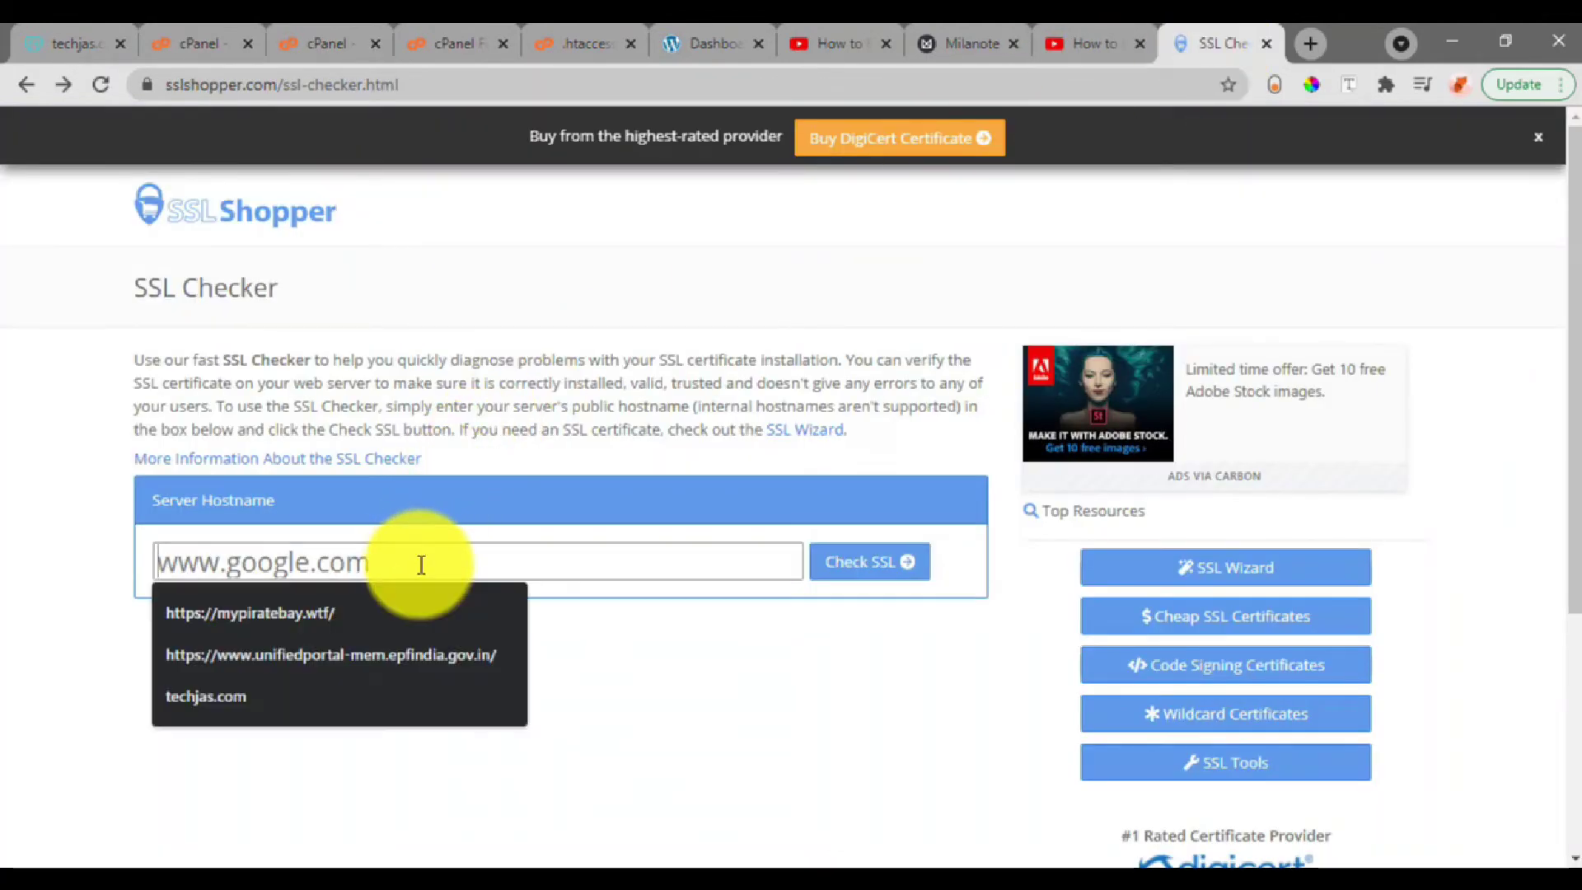
click(277, 101)
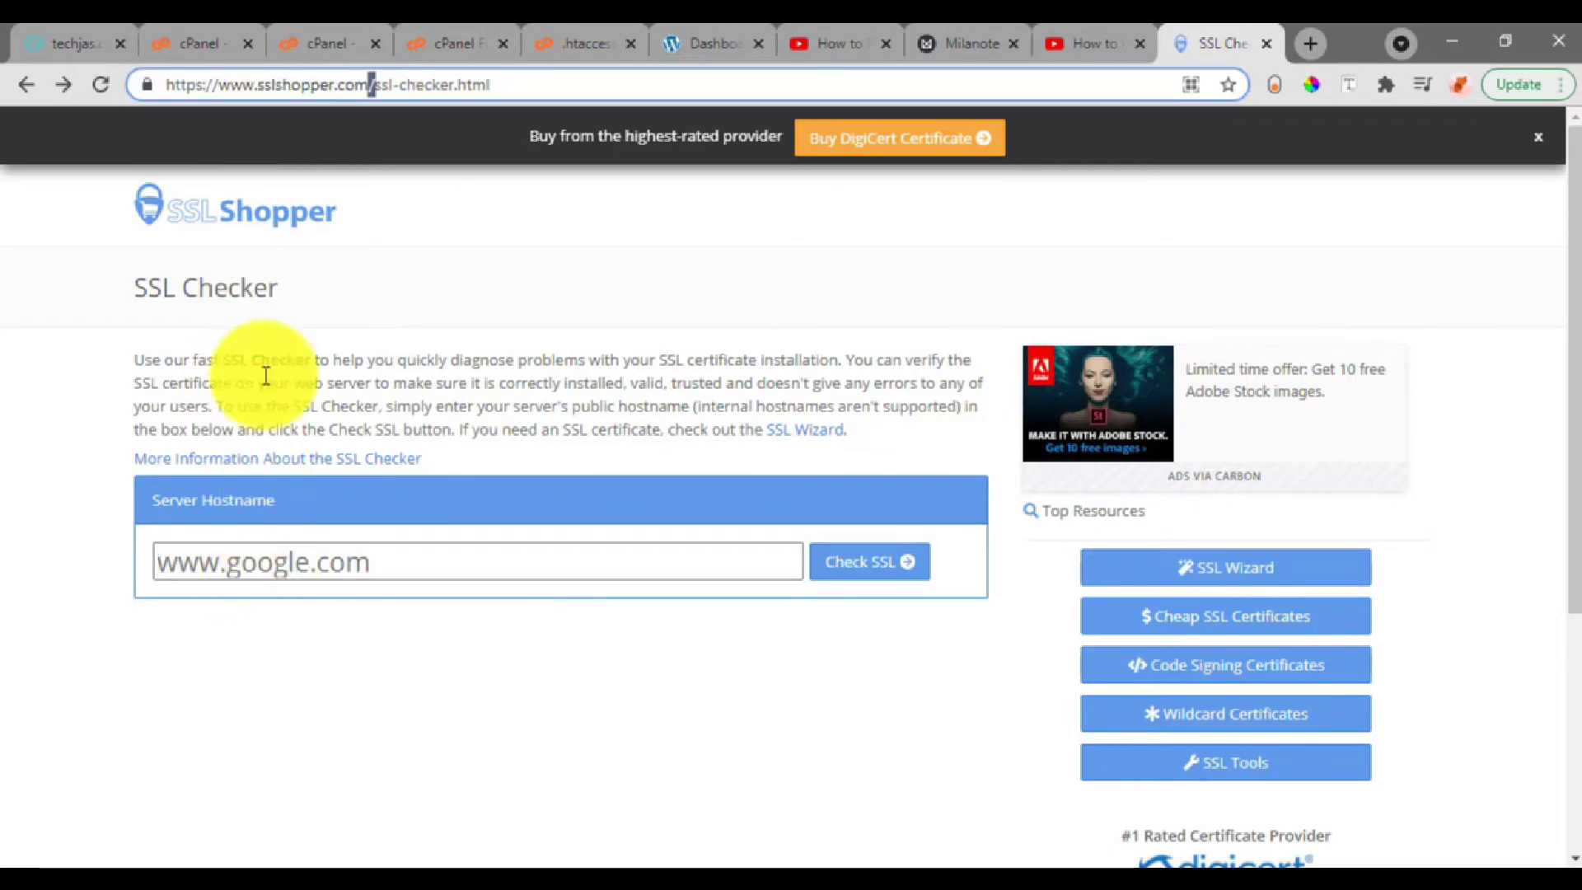
click(280, 542)
click(687, 611)
click(877, 560)
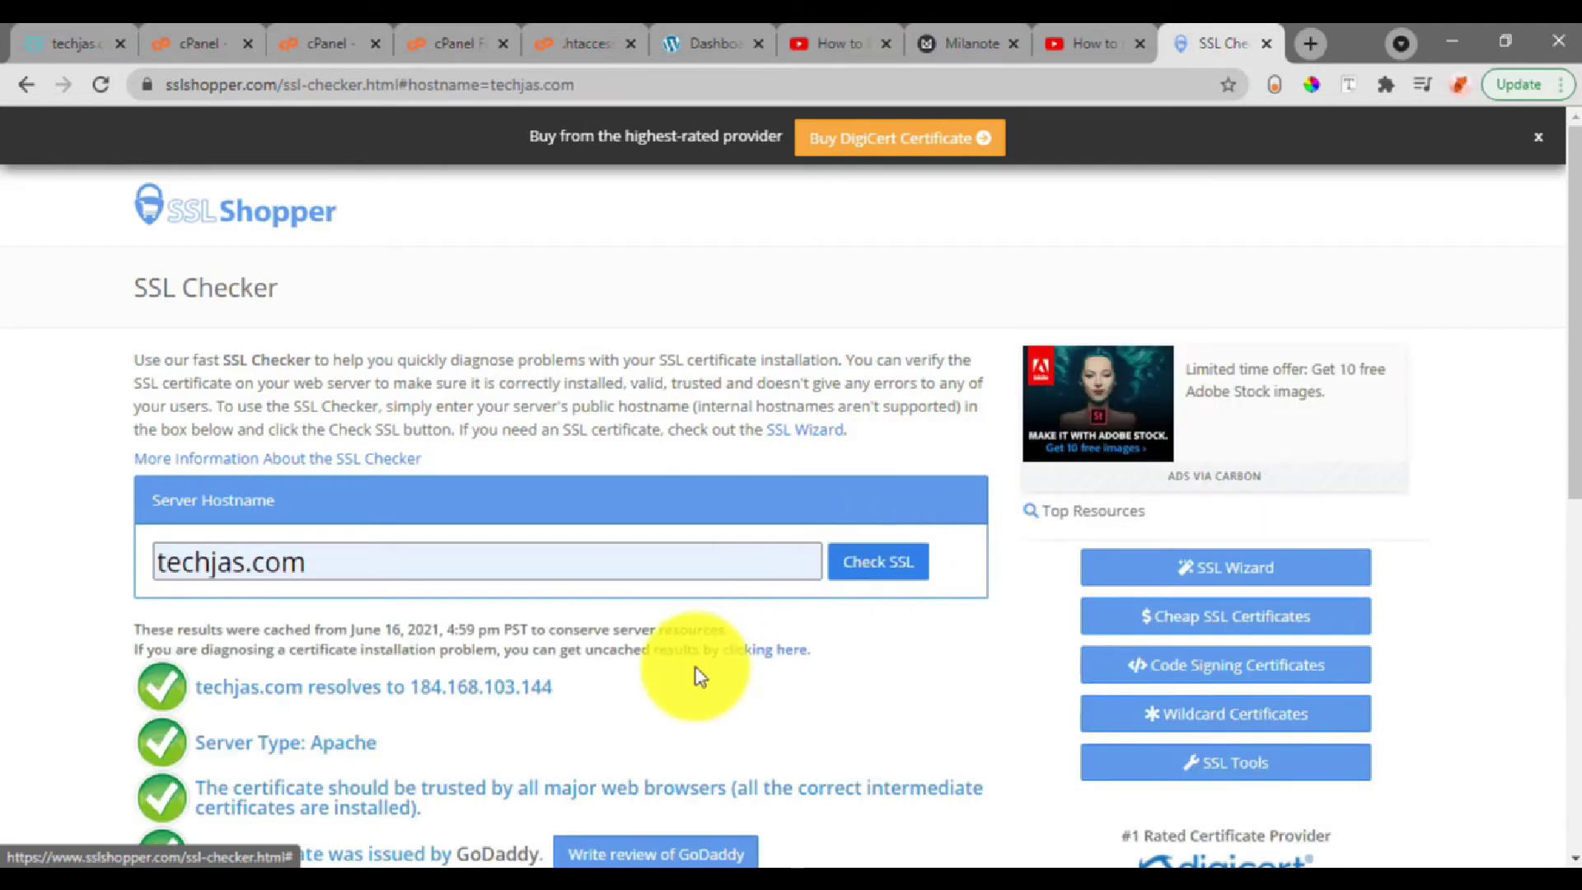
scroll(696, 671, down, 5)
scroll(696, 668, down, 3)
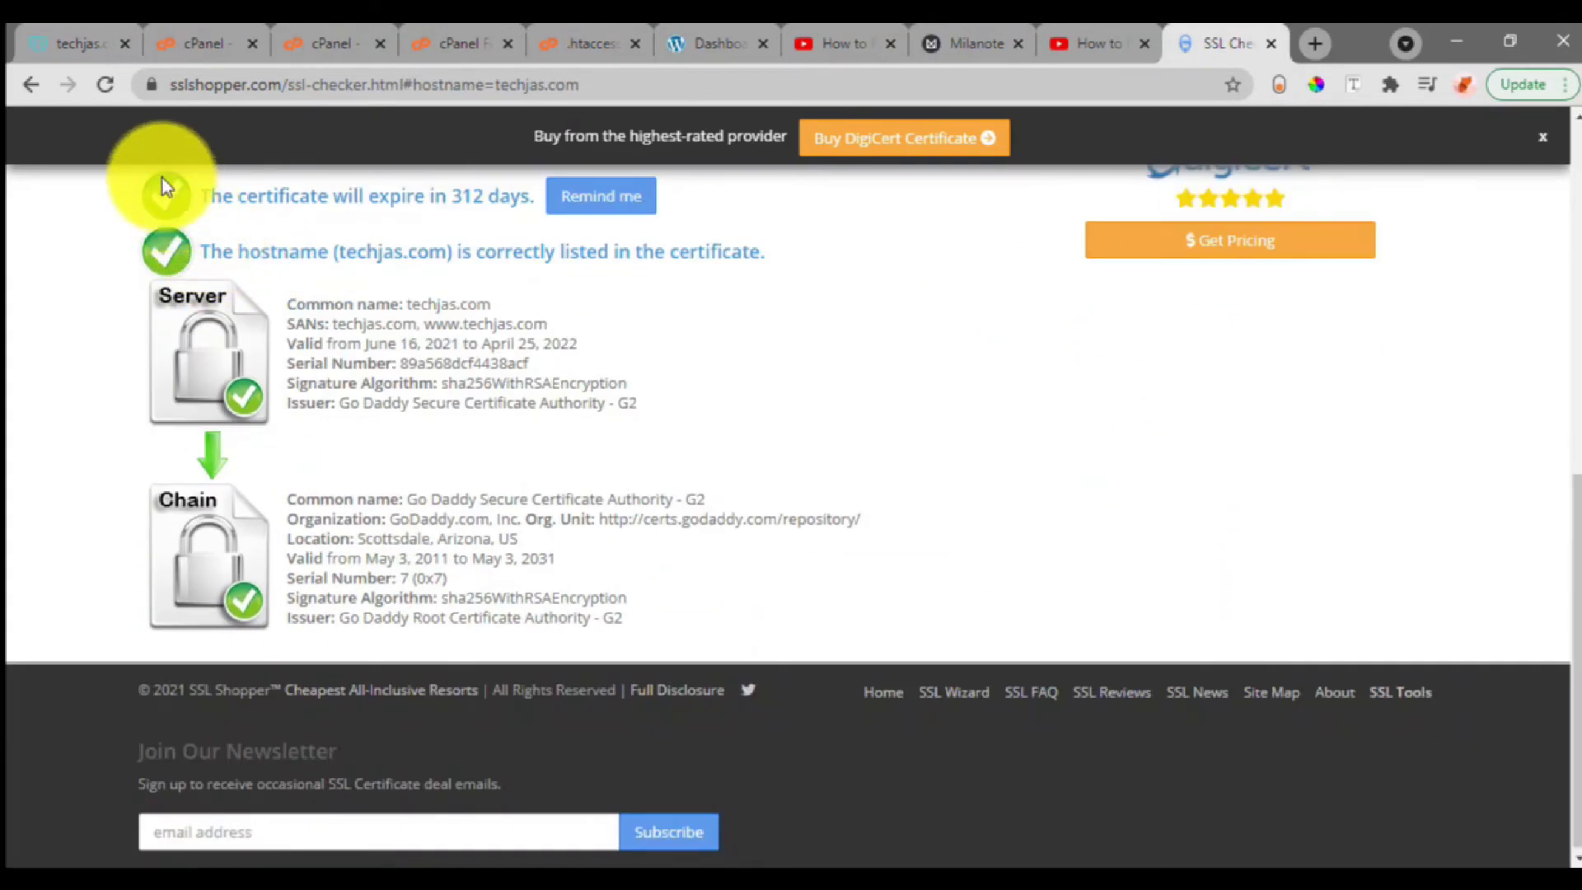
Review the Notepad checklist from generating the CSR through to the http to https redirection
click(101, 51)
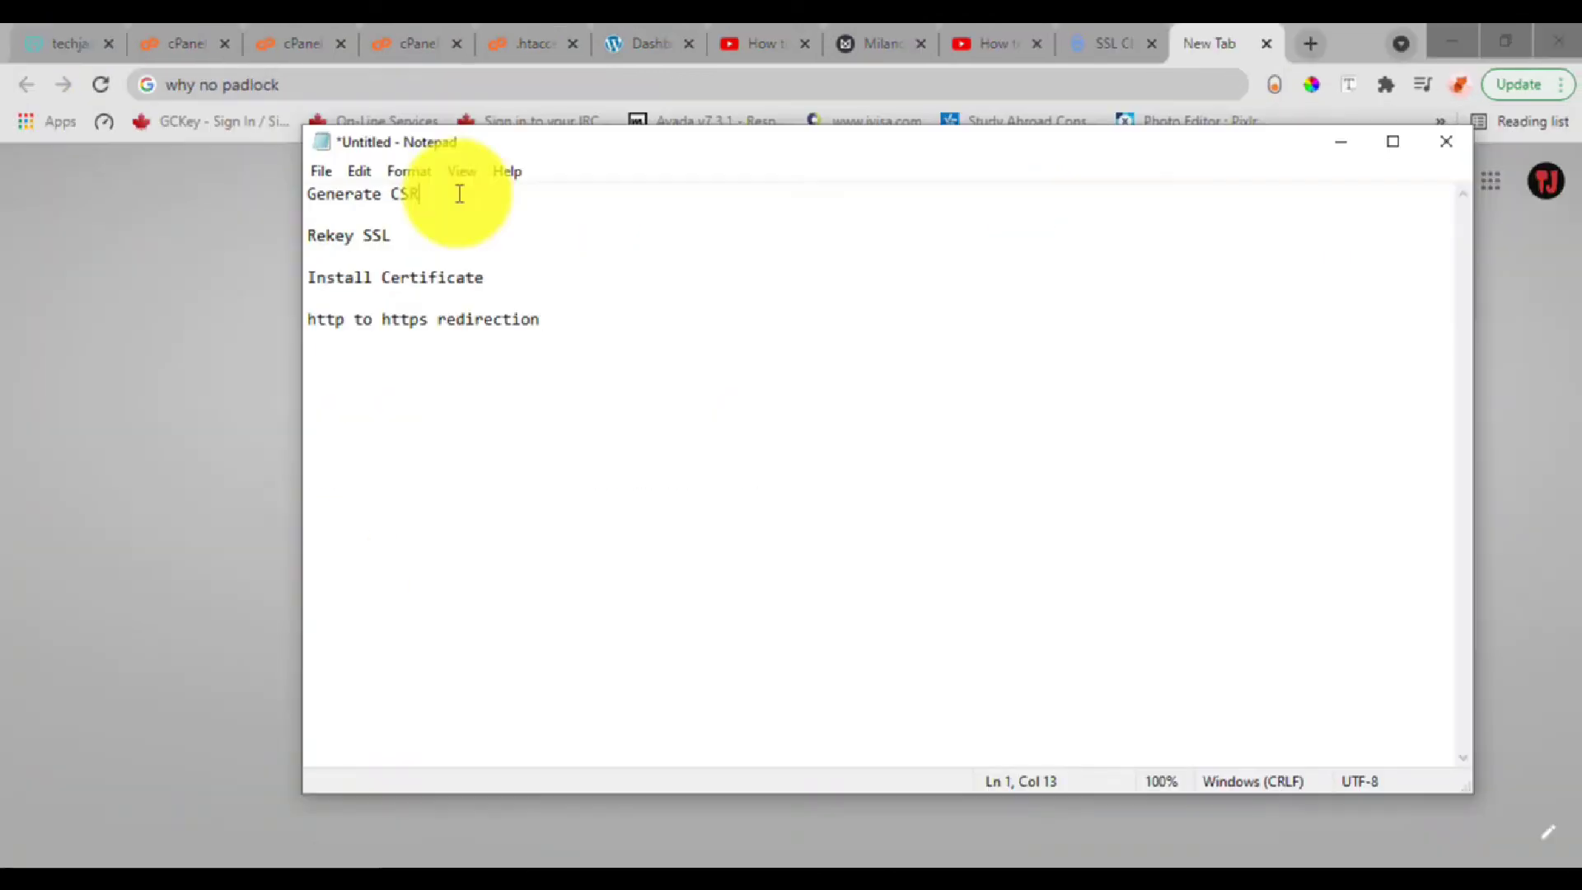
drag(460, 195, 505, 275)
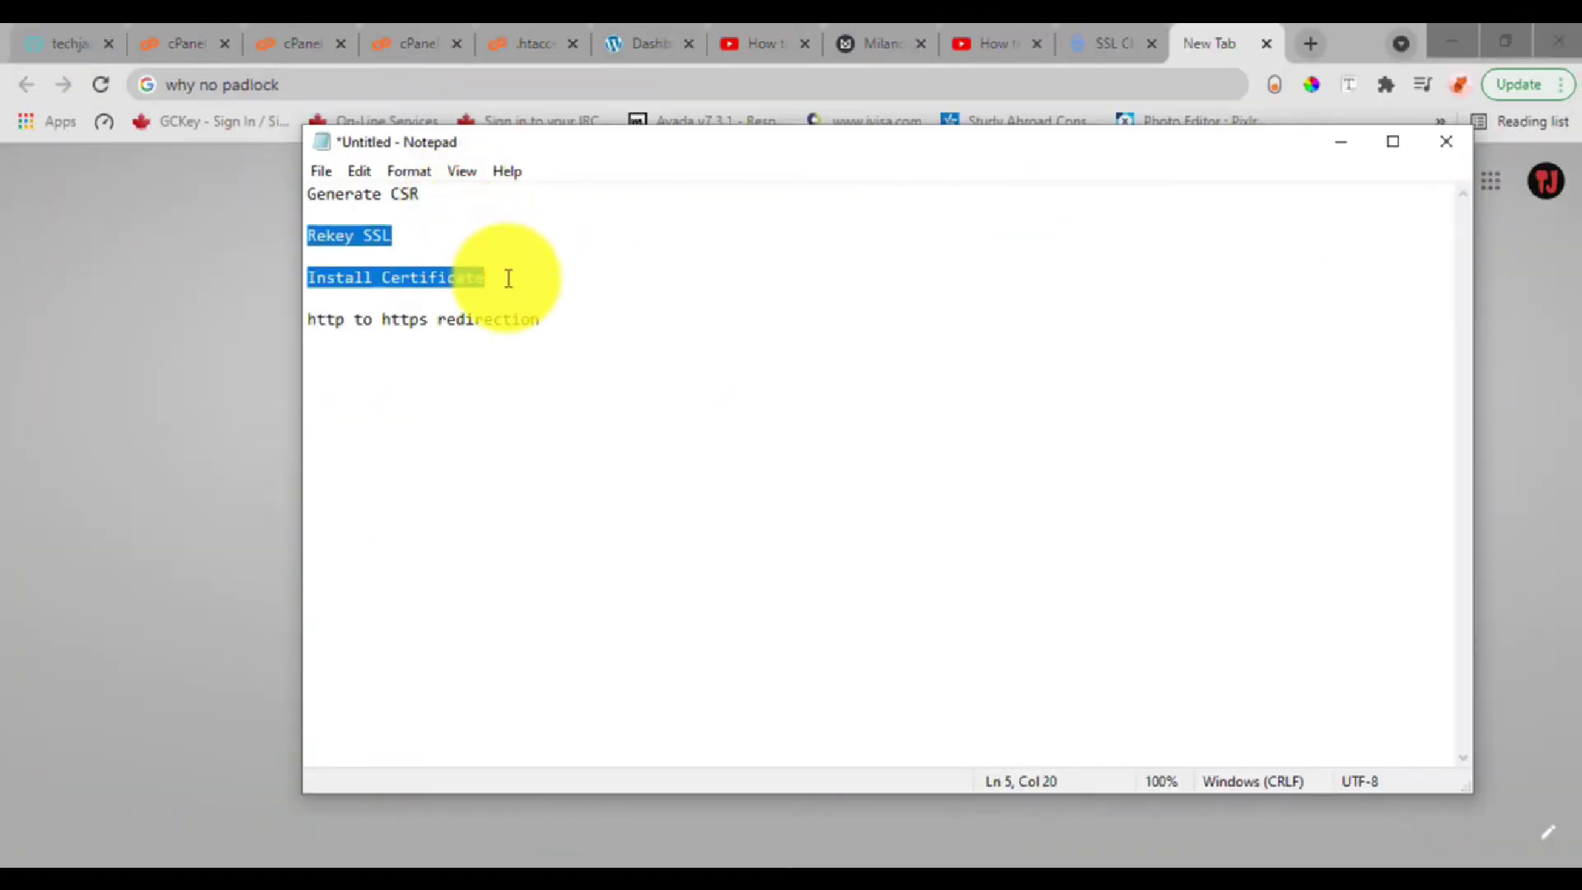
click(505, 275)
drag(559, 340, 161, 330)
click(161, 330)
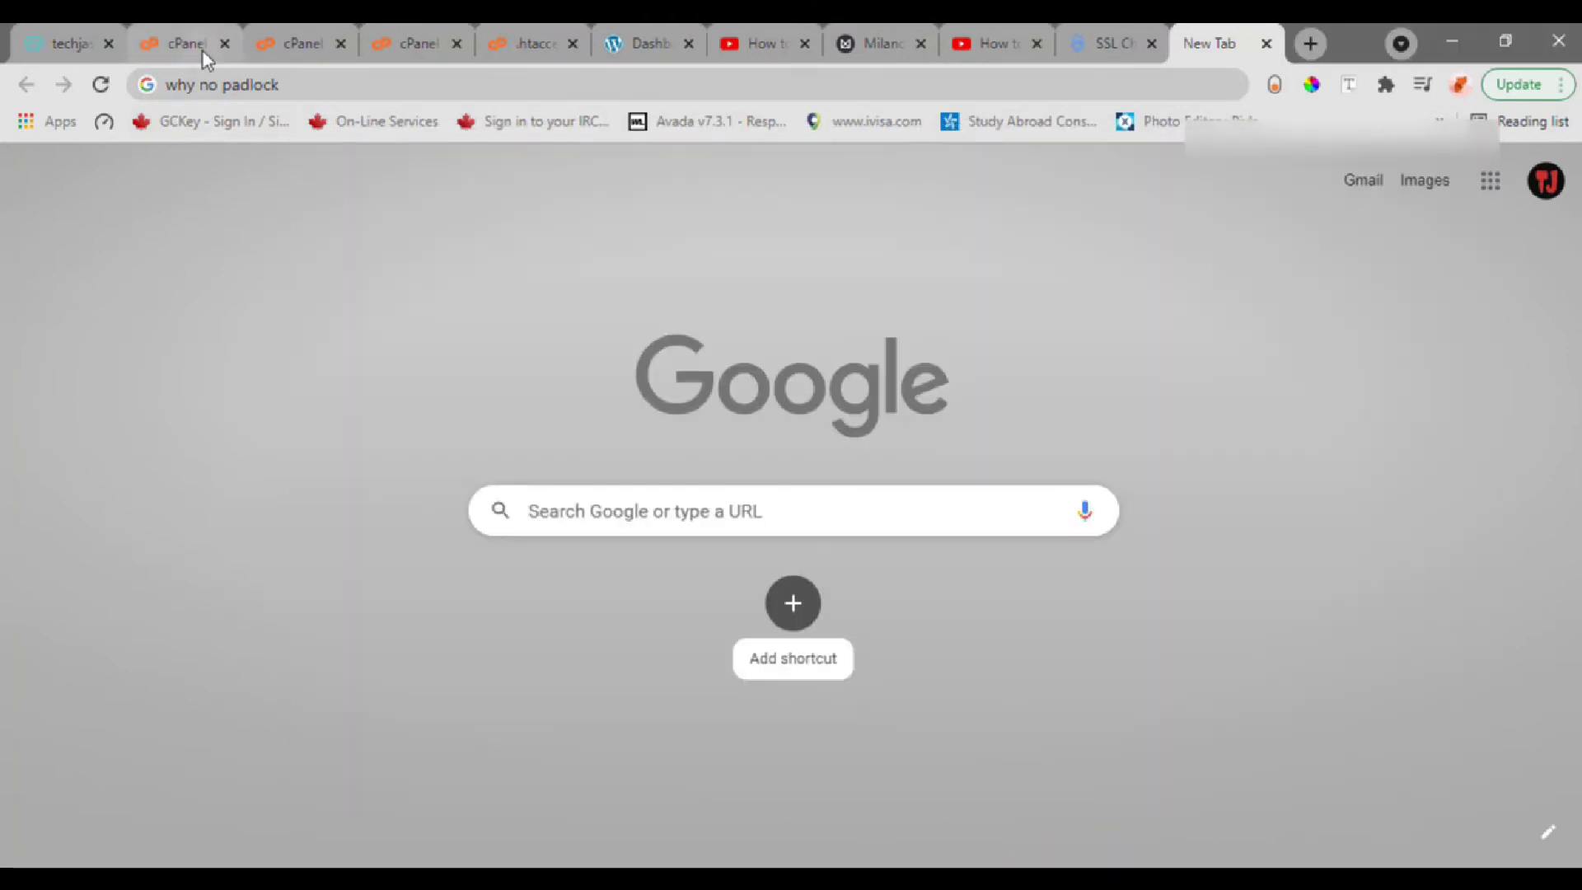
Open File Manager from the cPanel home page and select the .htaccess file in the public_html folder
click(185, 44)
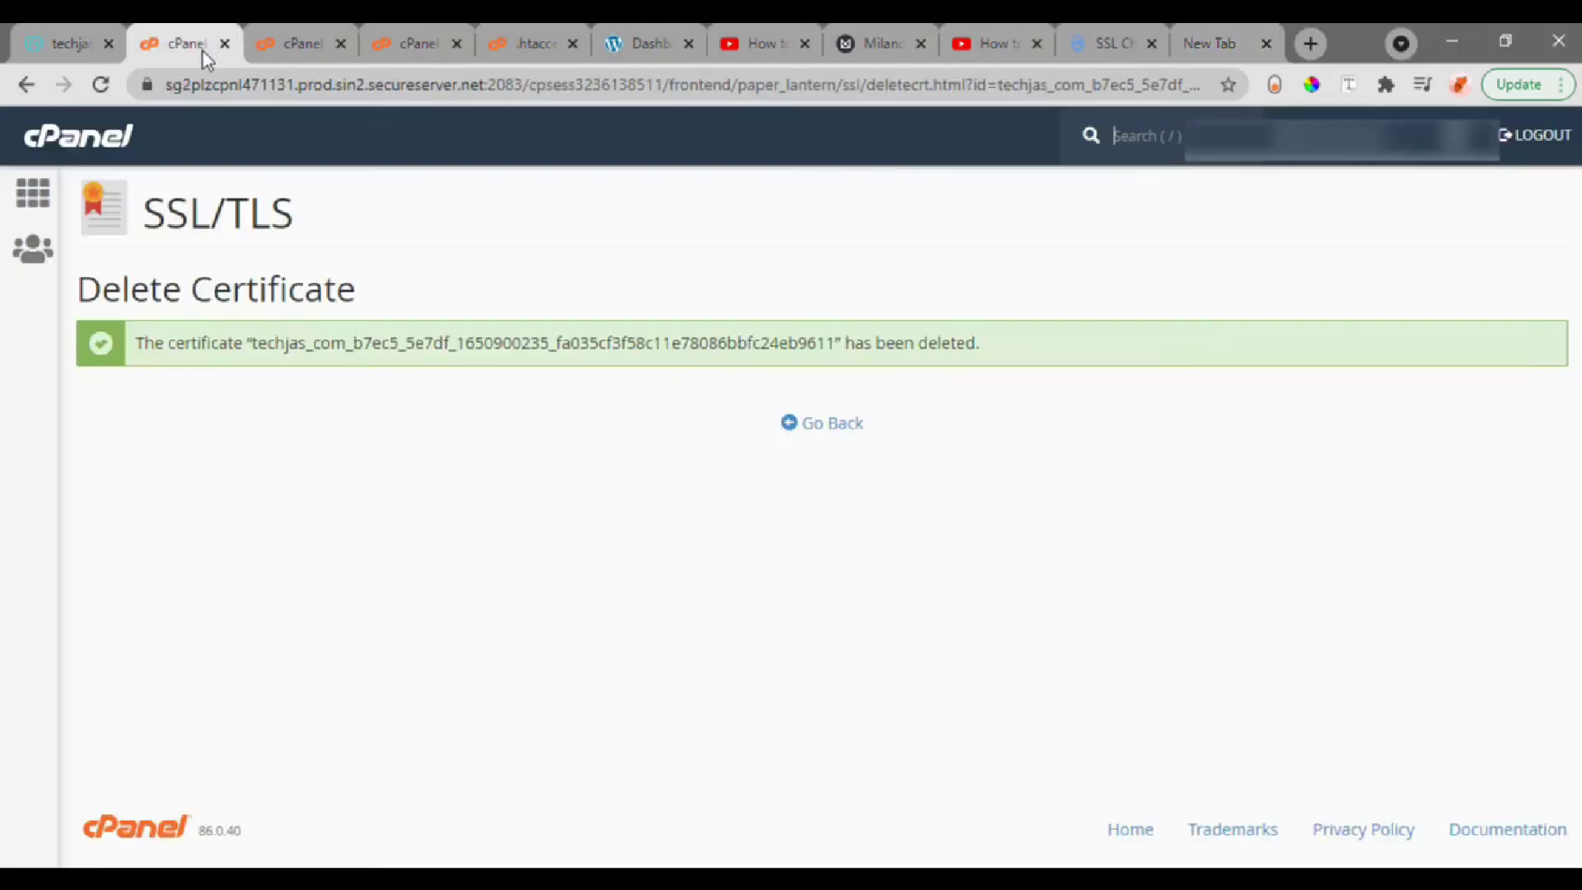
click(35, 214)
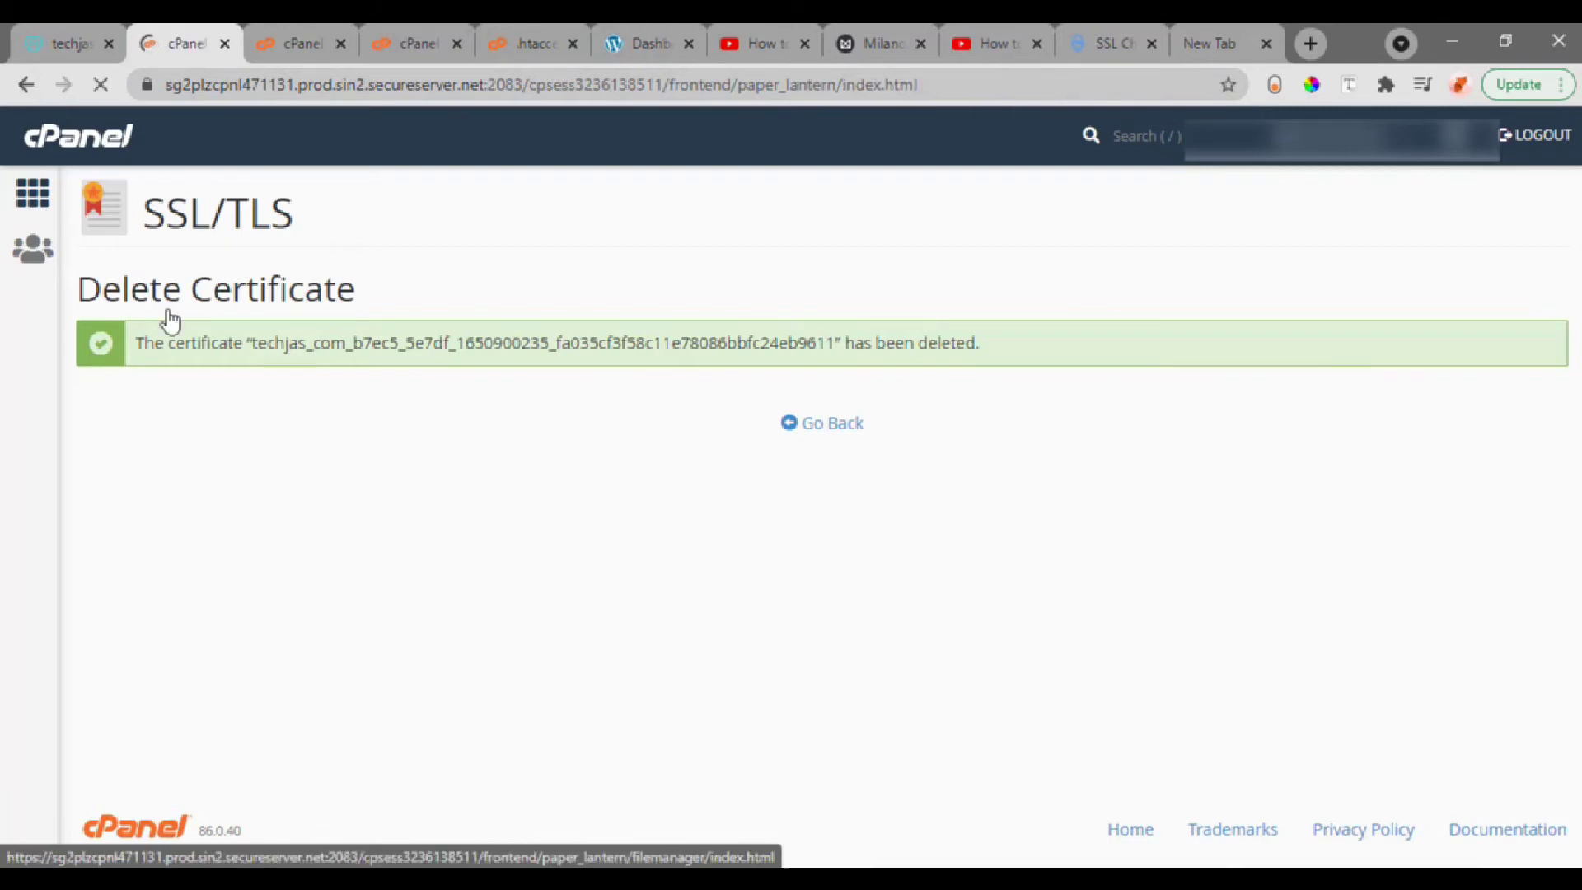
click(206, 331)
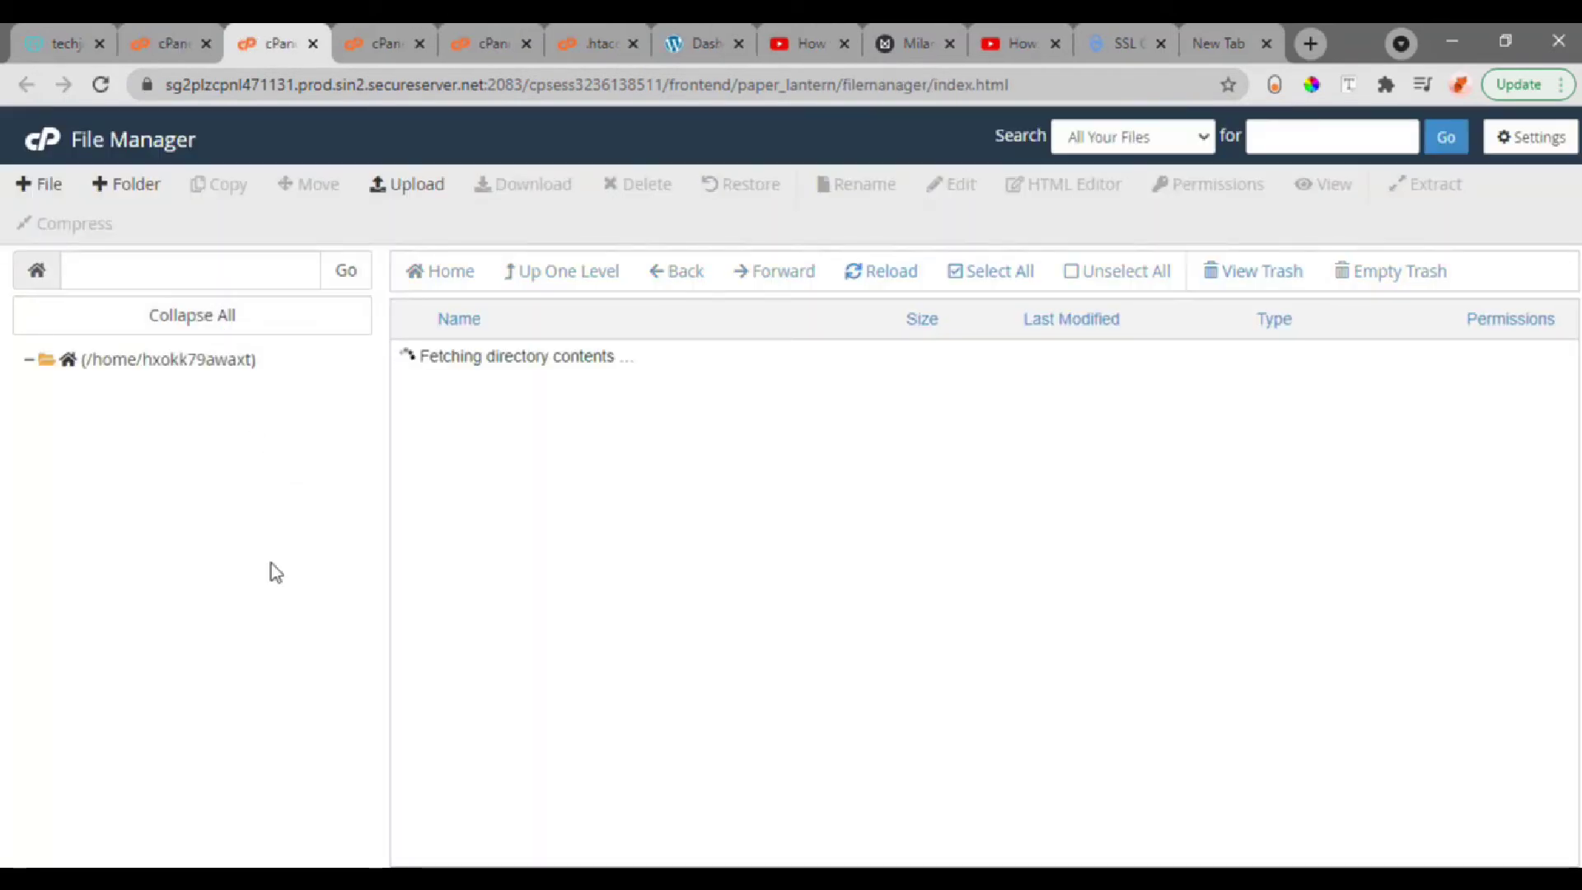
click(141, 669)
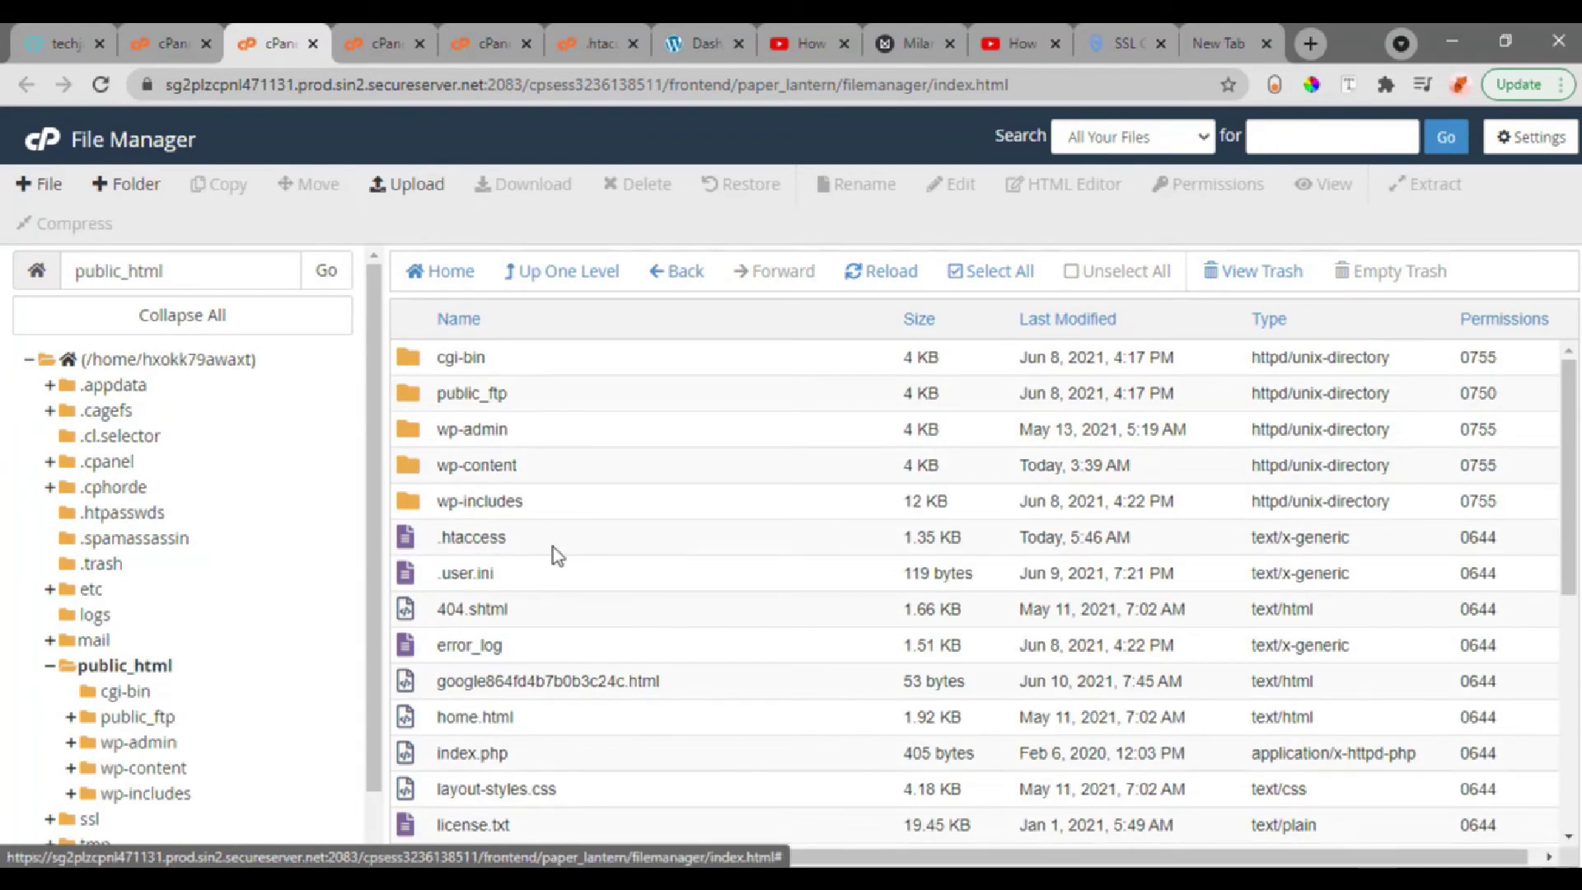
click(494, 542)
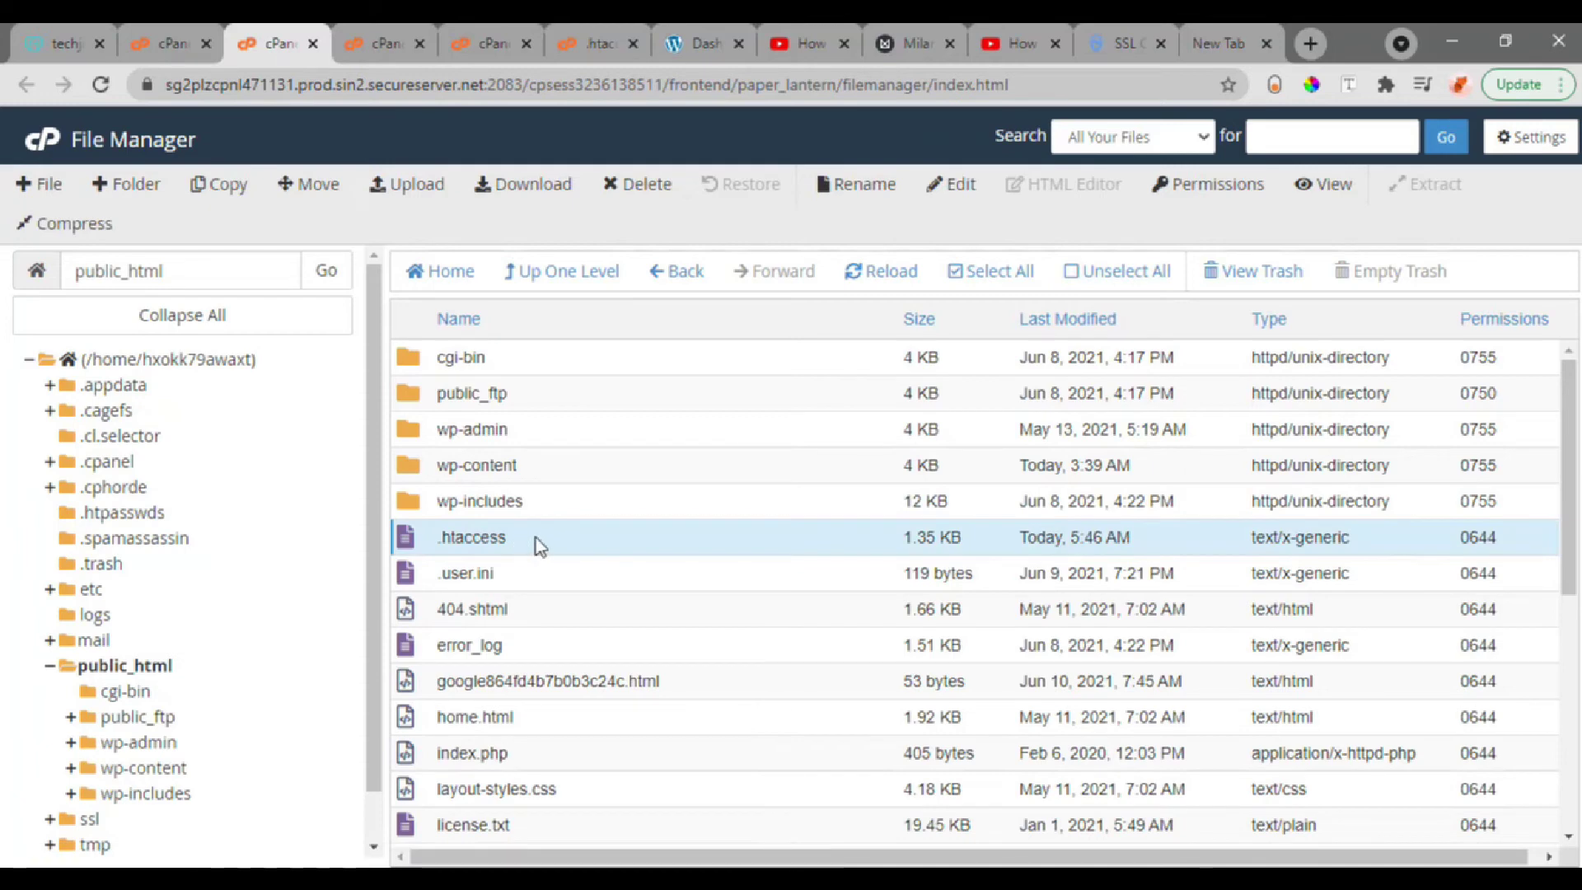
Save the File Manager preferences with Show Hidden Files (dotfiles) enabled
click(1531, 137)
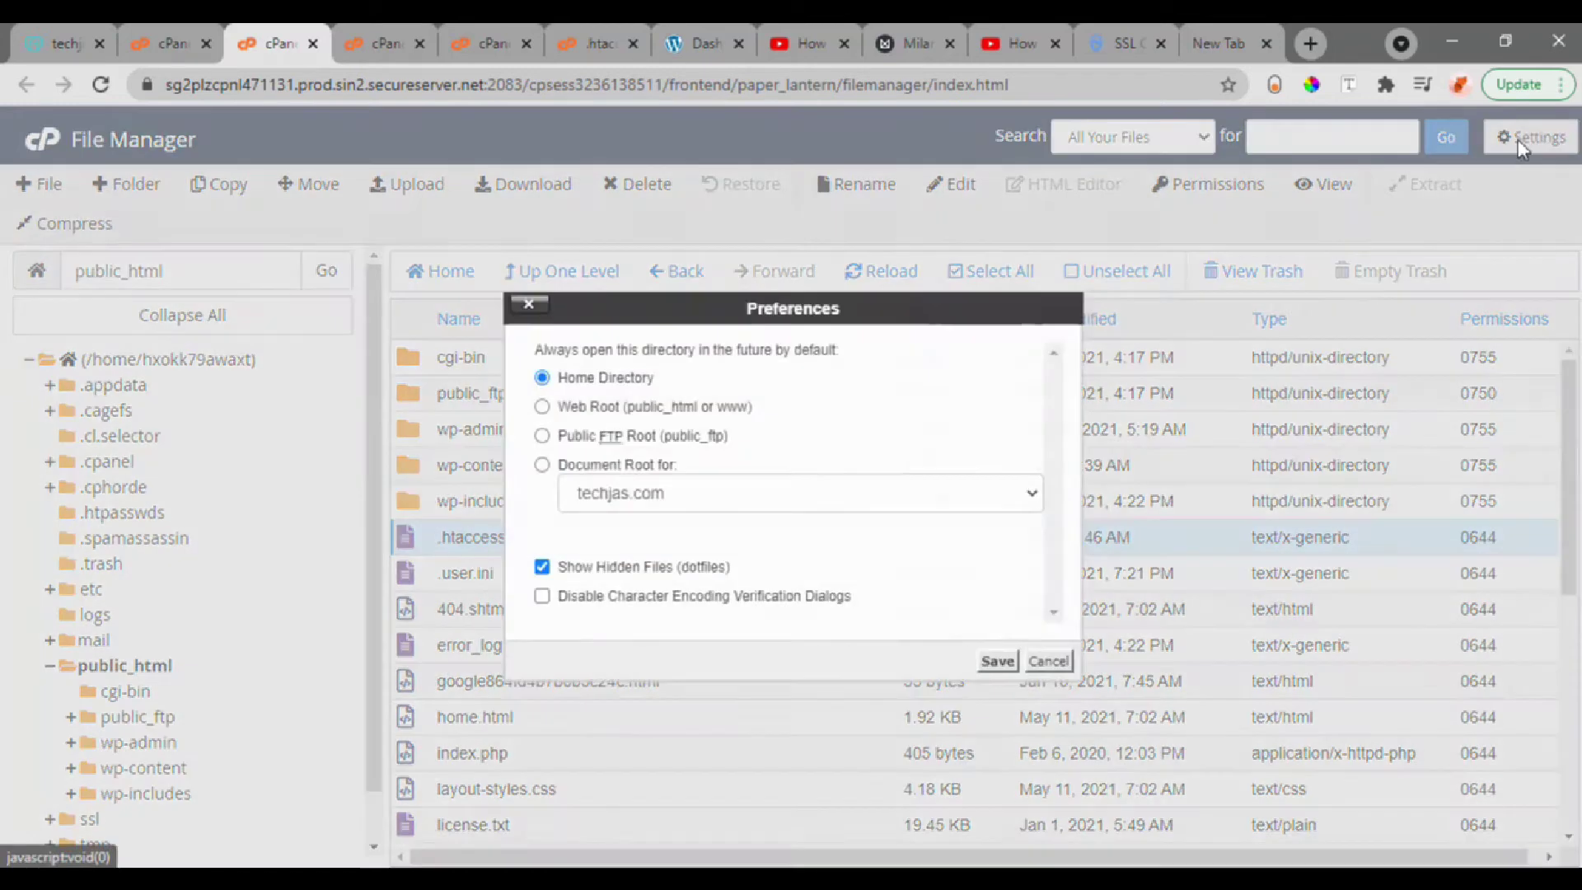
click(627, 570)
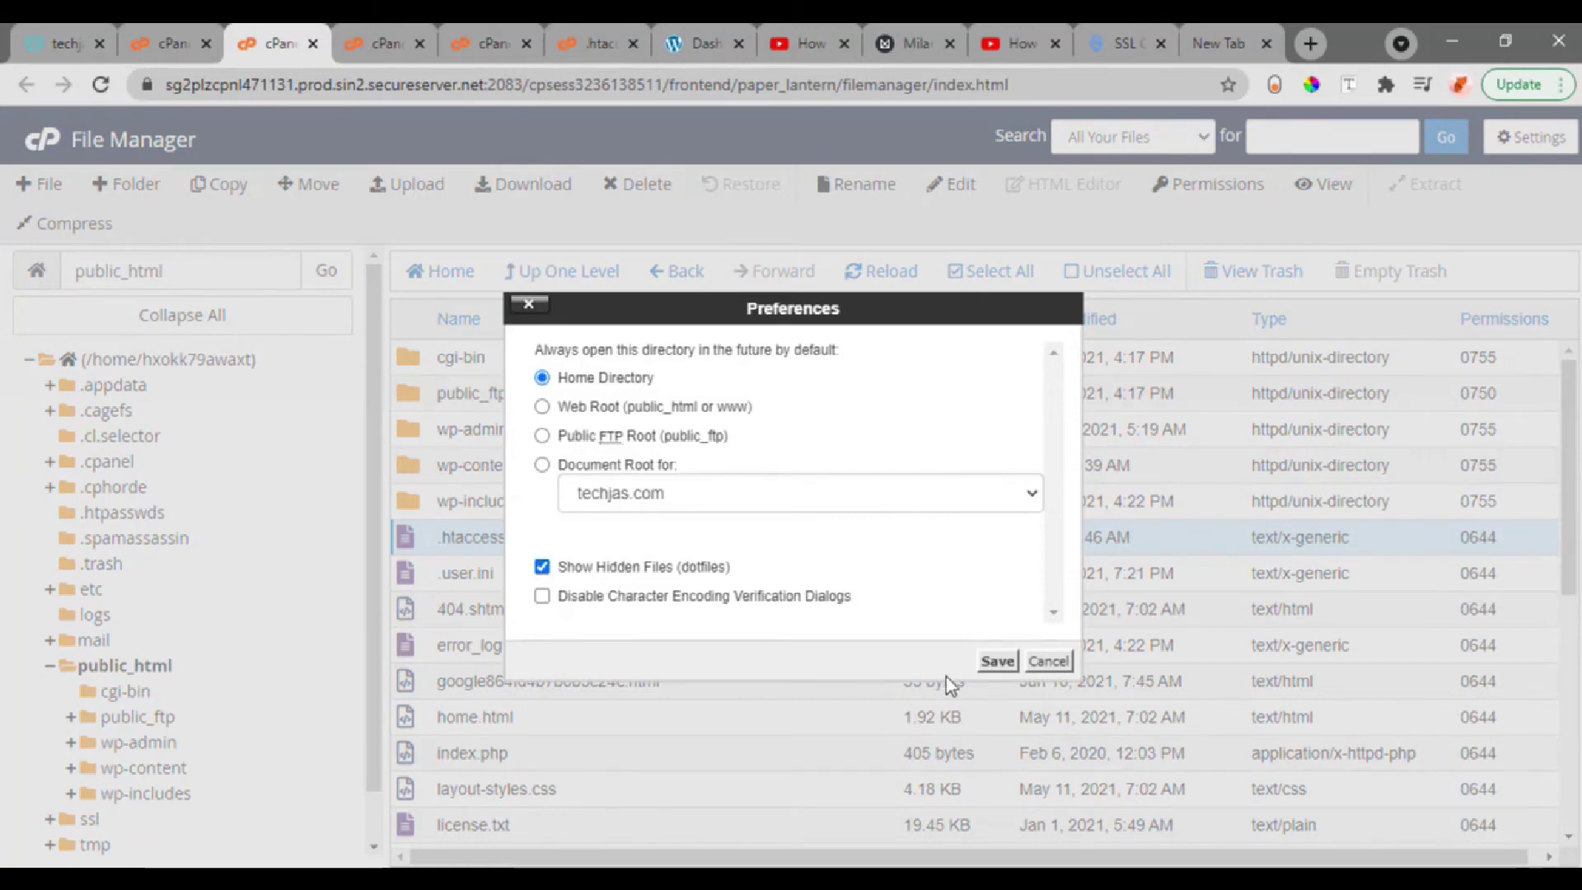
click(997, 660)
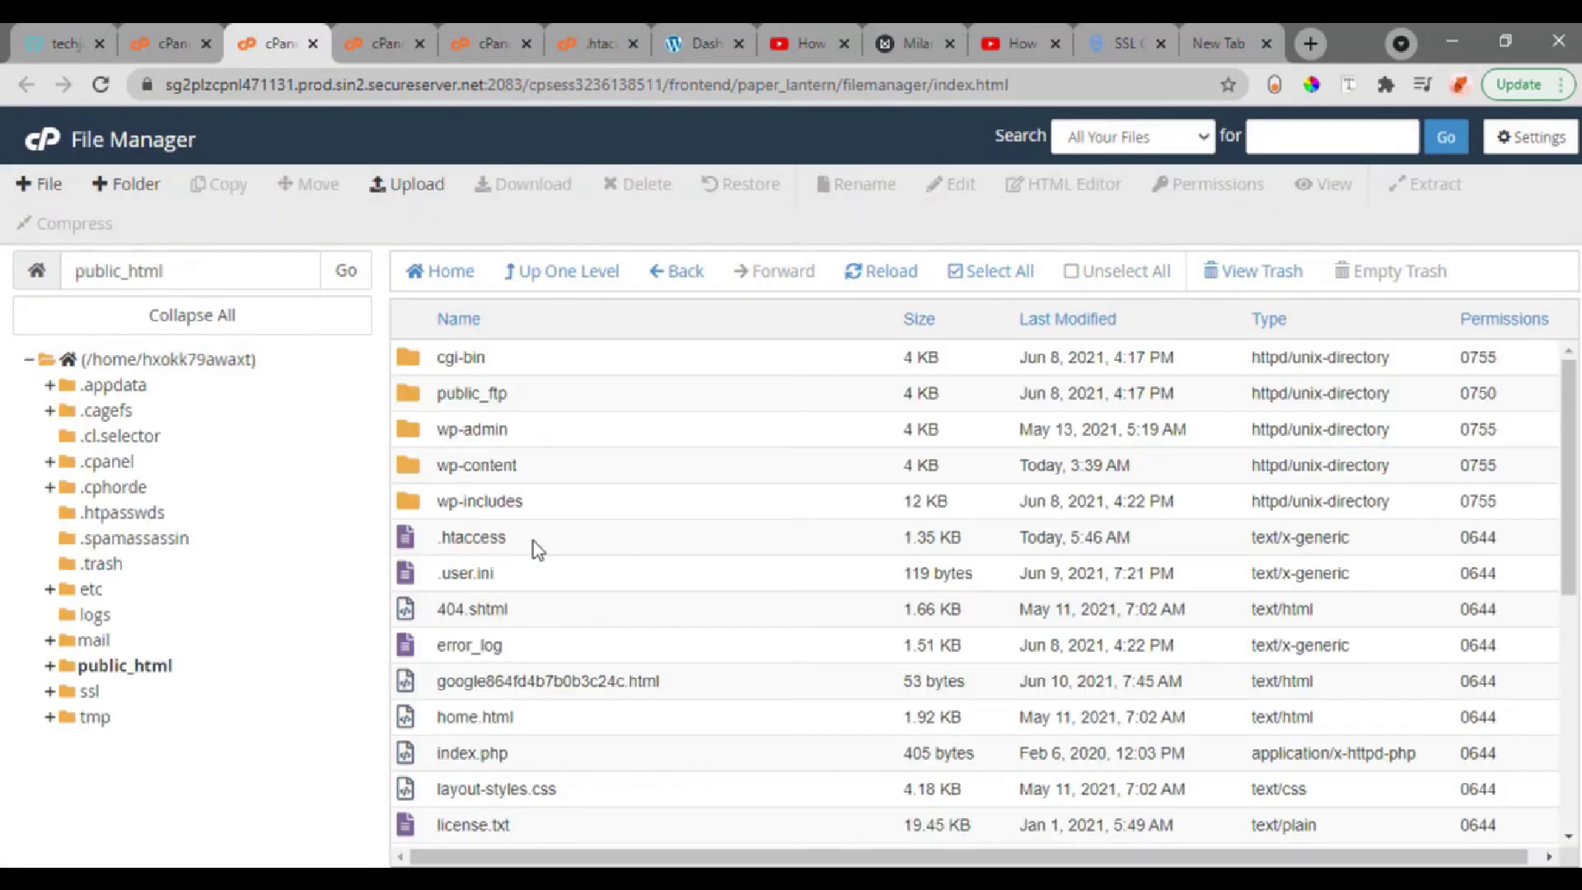
click(516, 542)
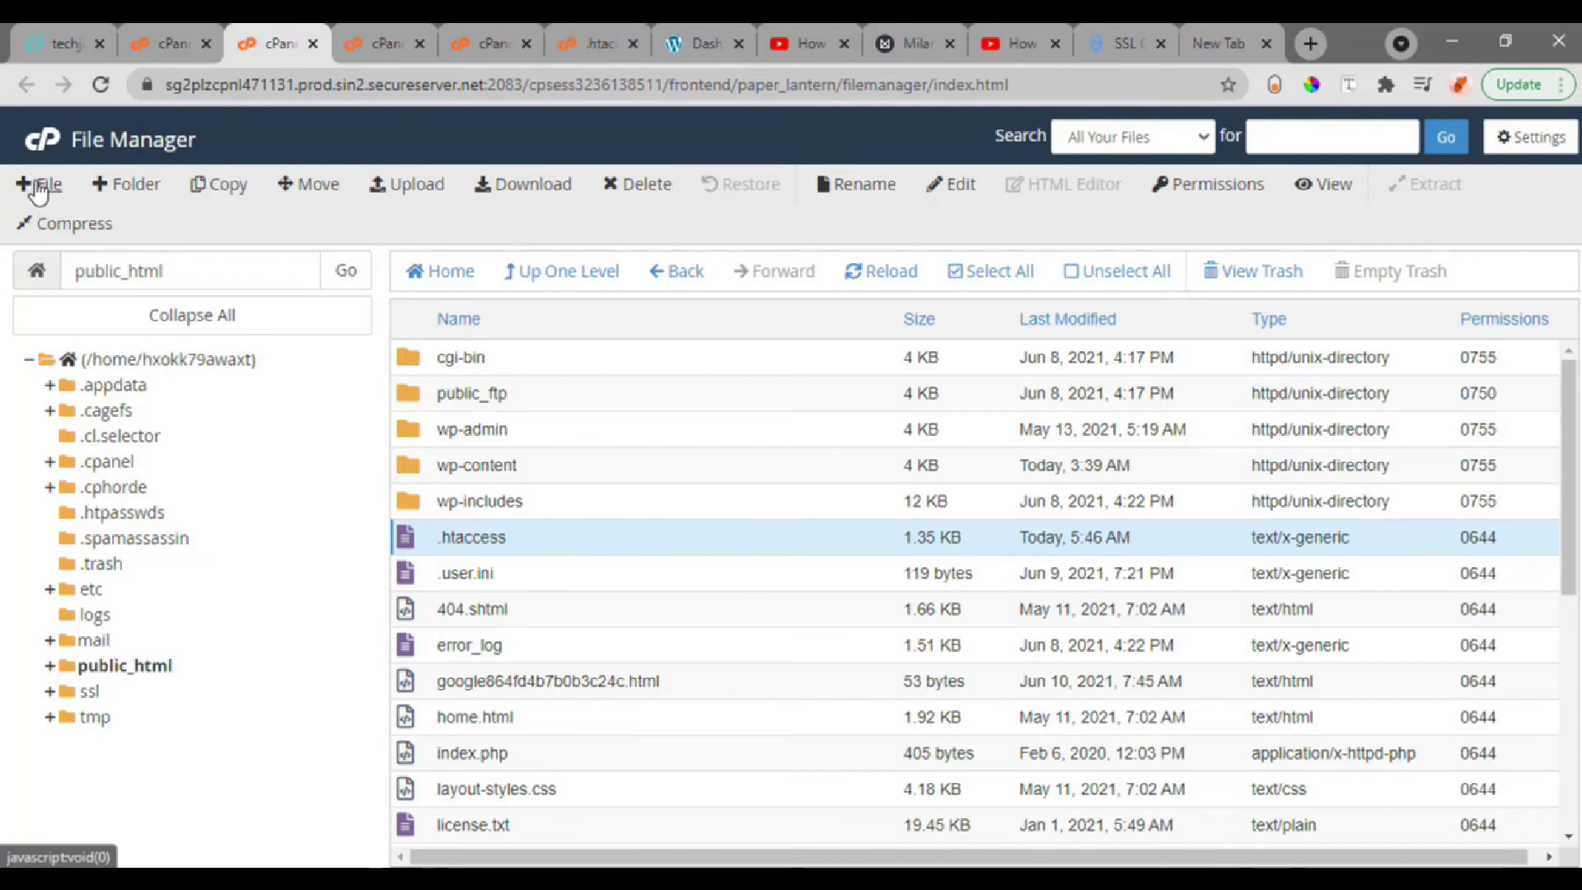
click(37, 186)
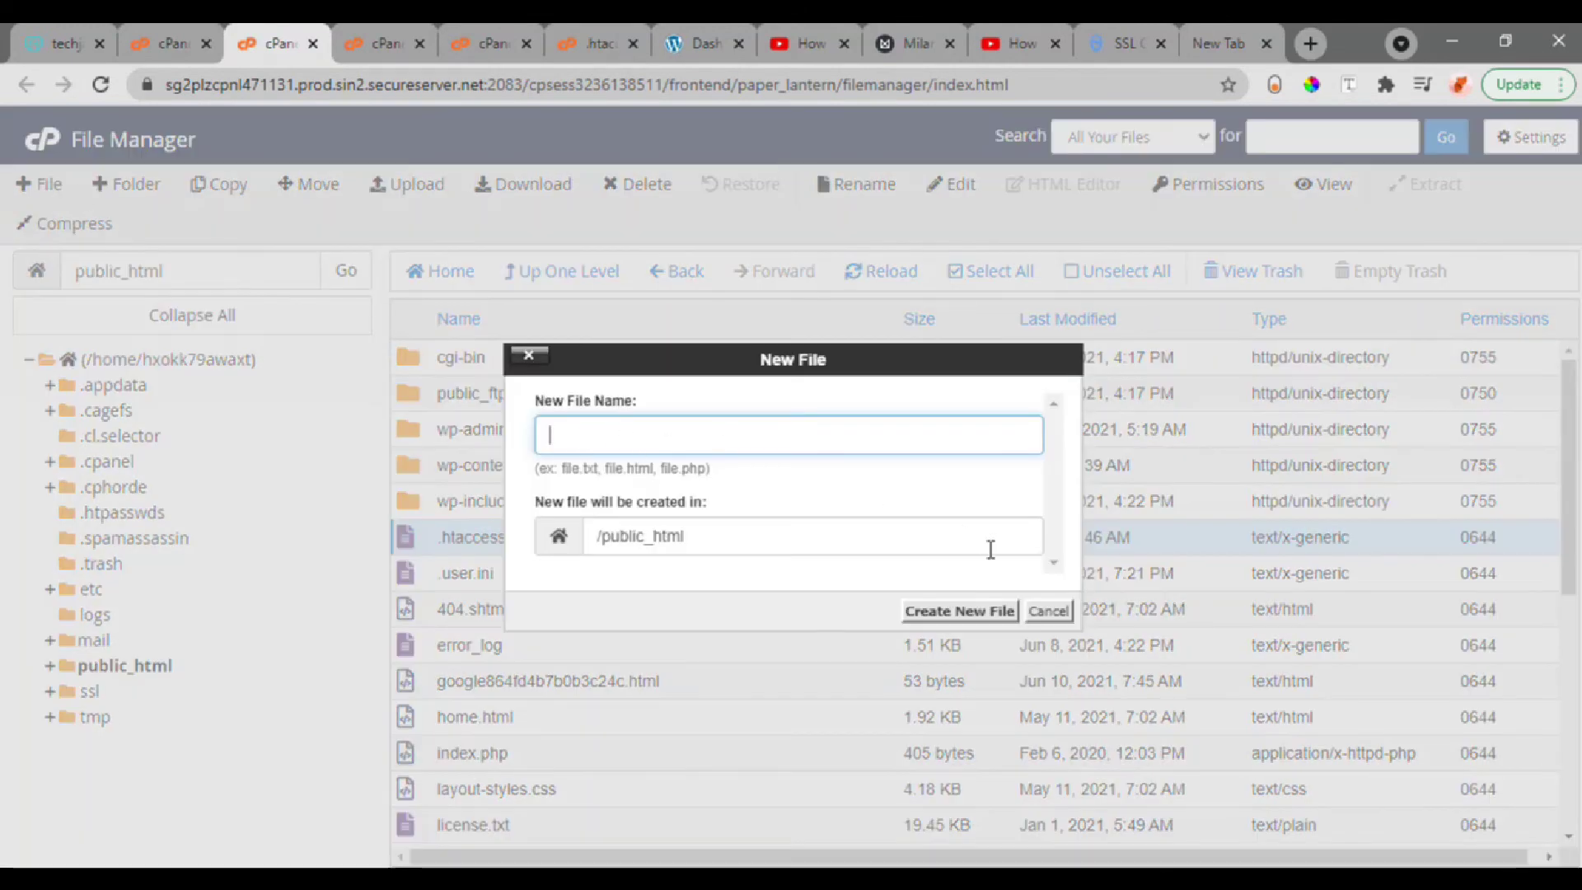
key(Escape)
Open the .htaccess file in public_html for editing, accepting the encoding dialog
click(771, 537)
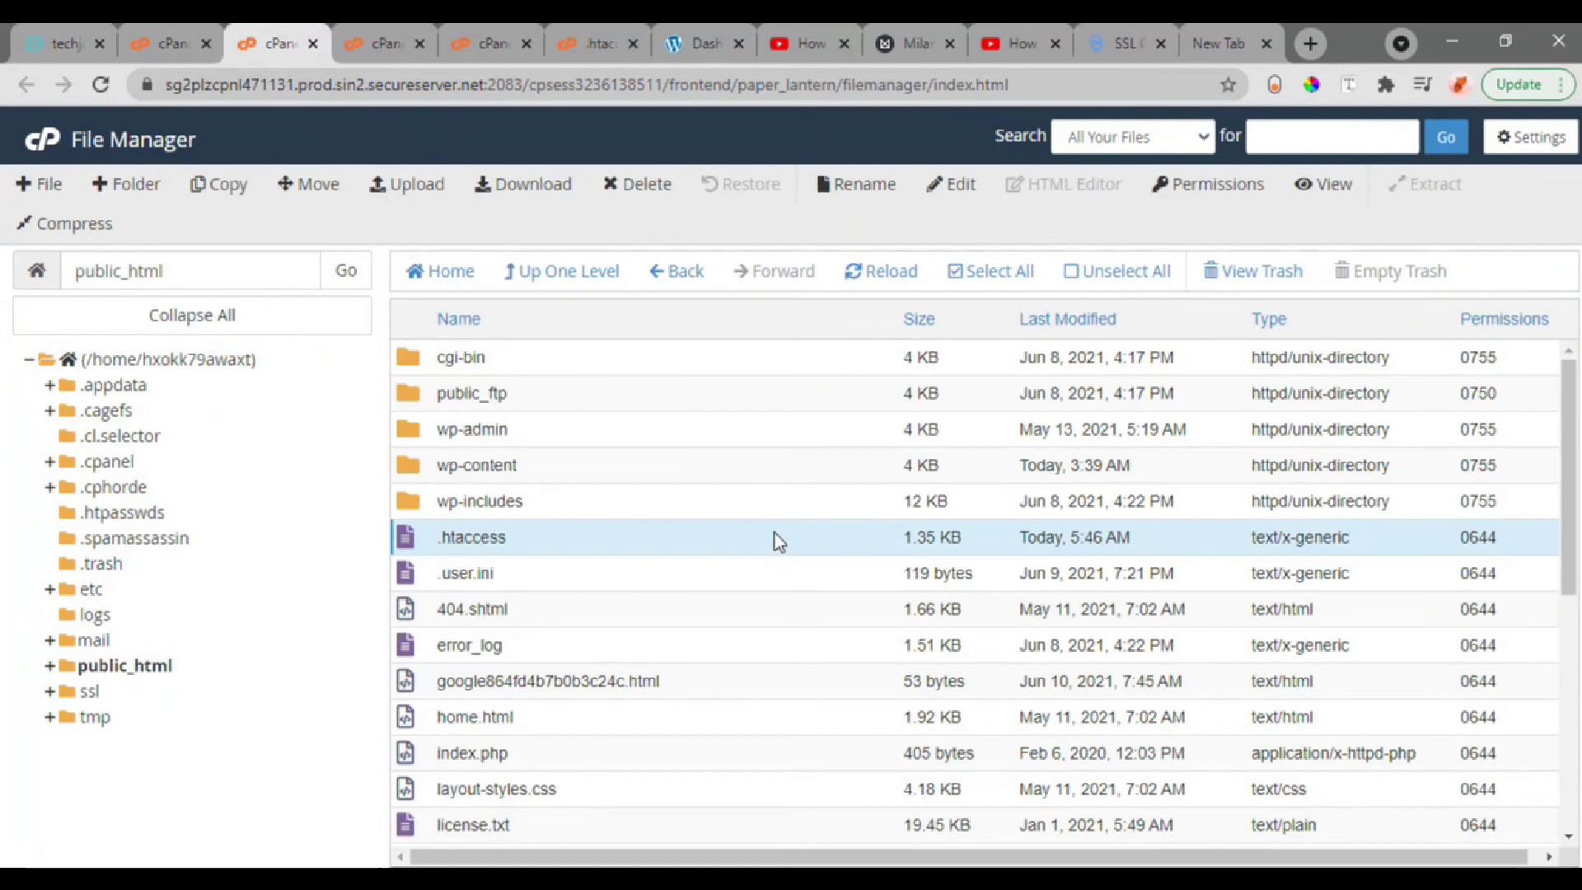
click(954, 189)
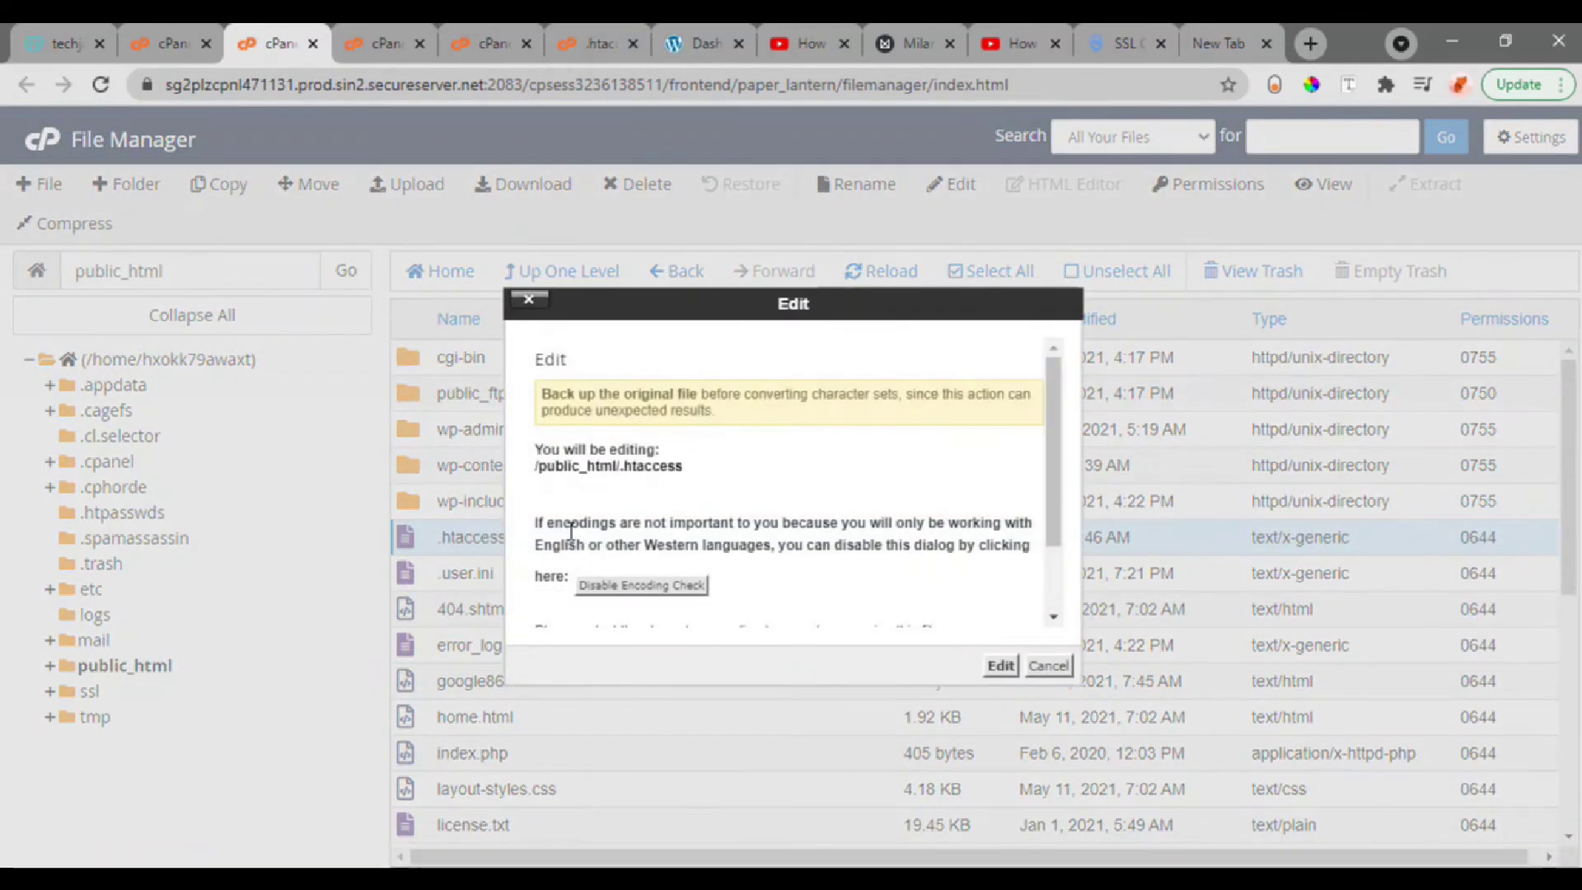
click(997, 668)
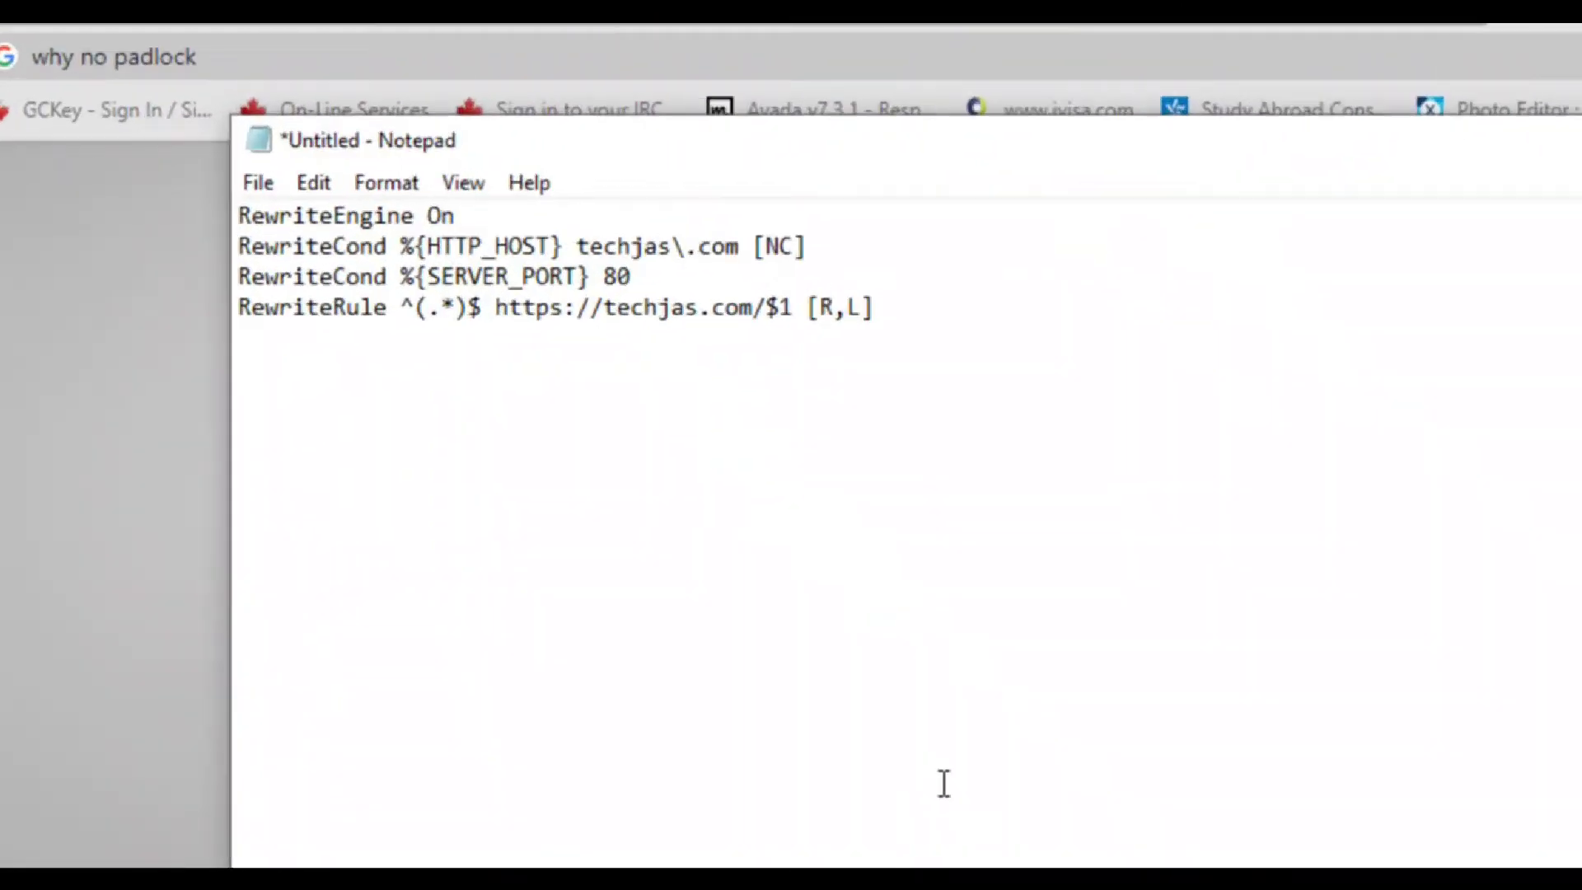
Switch to Notepad, check the domain name in the http to https rewrite rules and copy all four lines
drag(1292, 445, 42, 281)
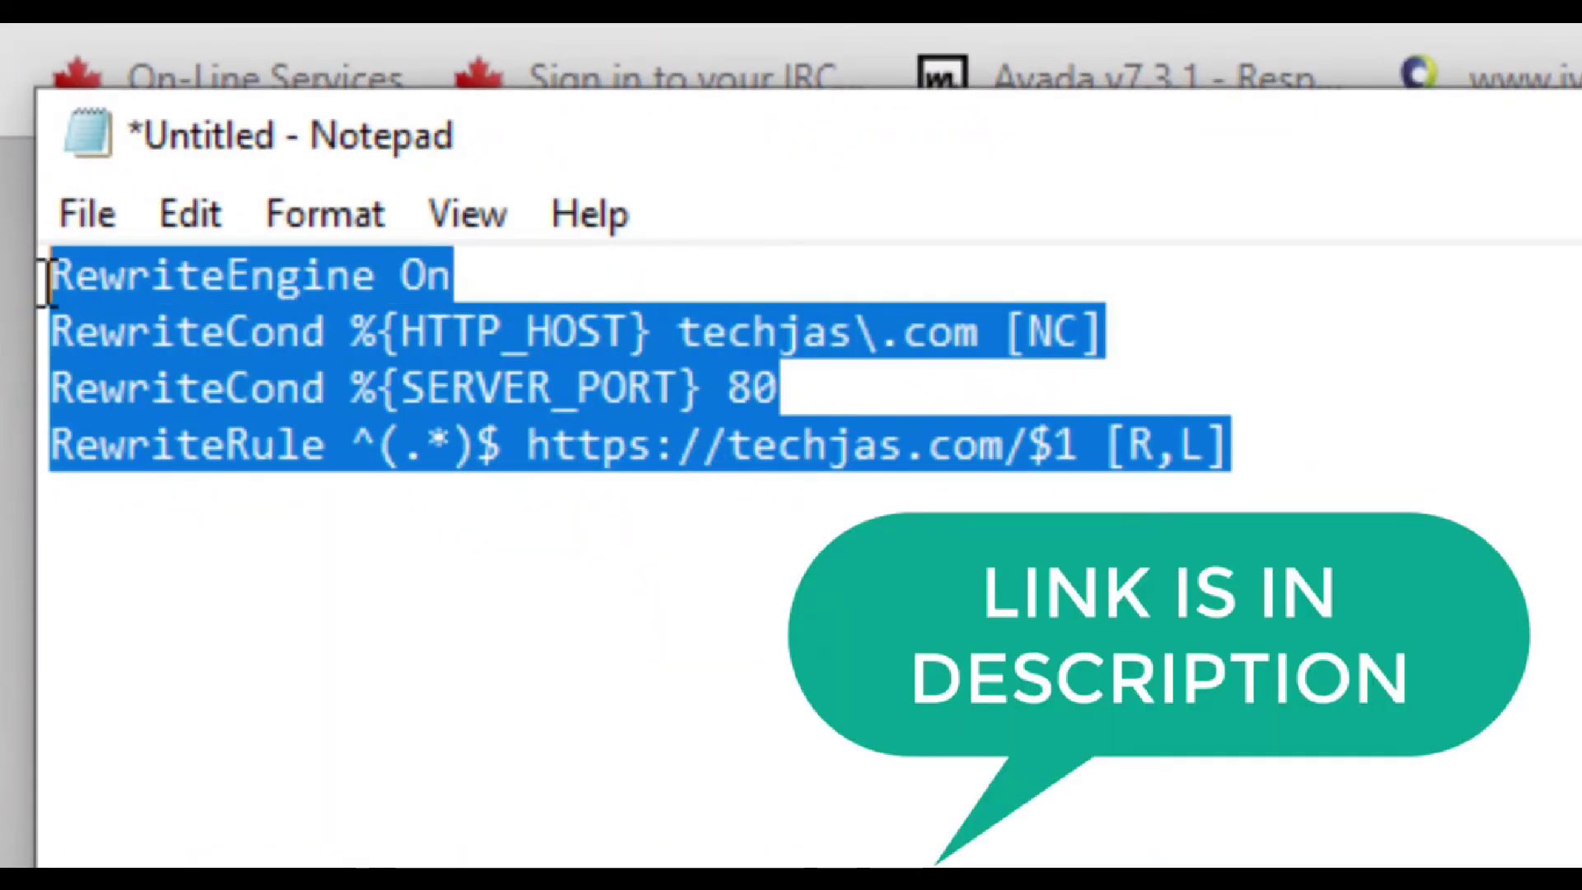
click(750, 342)
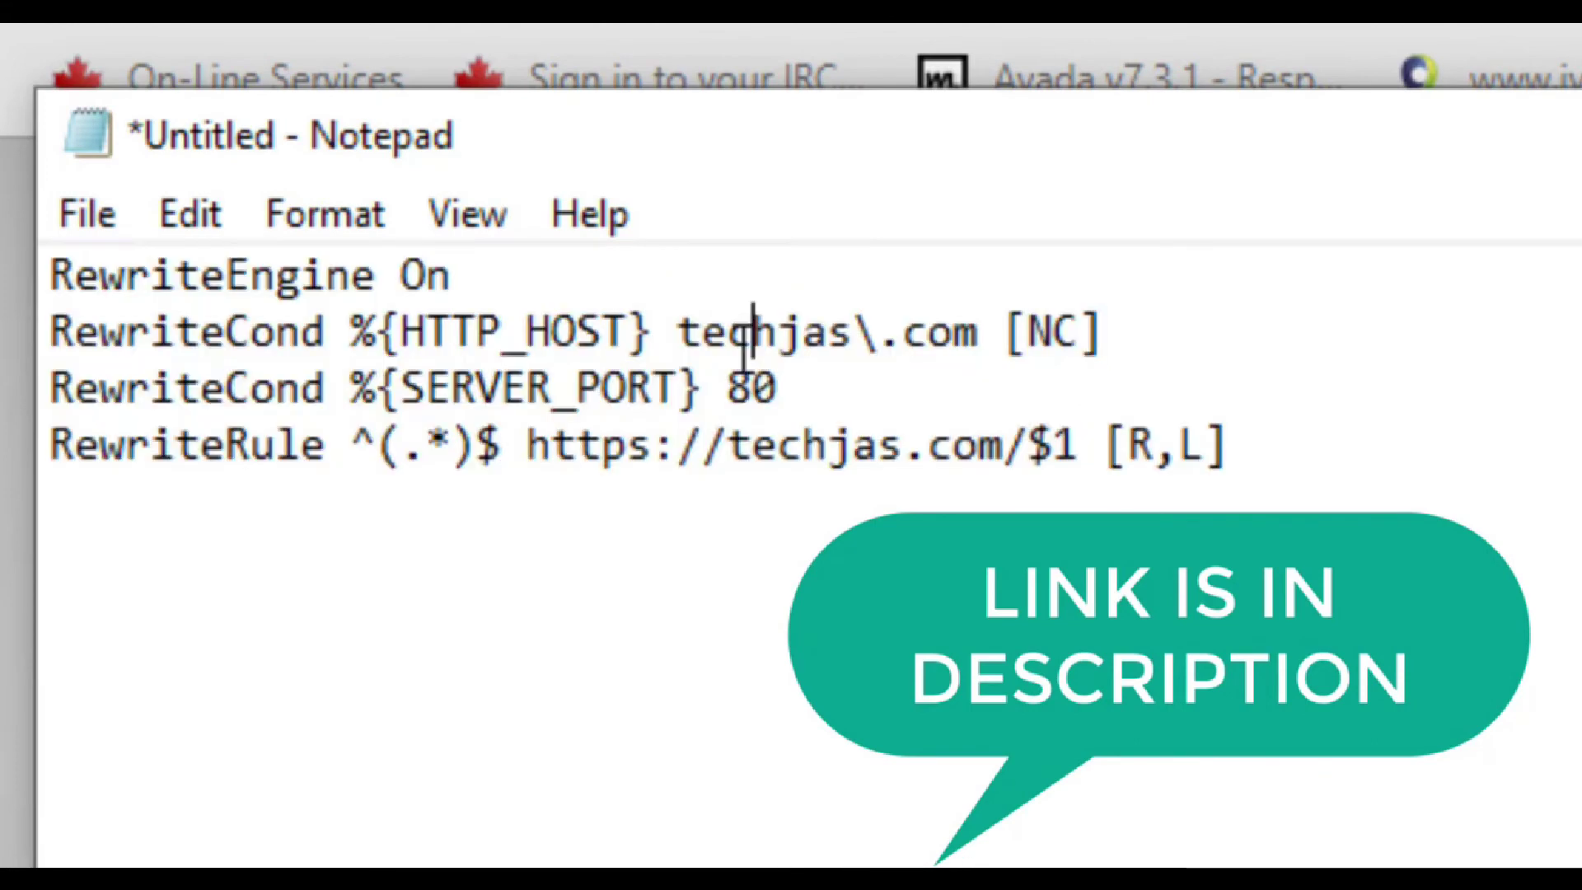
double_click(698, 346)
double_click(816, 443)
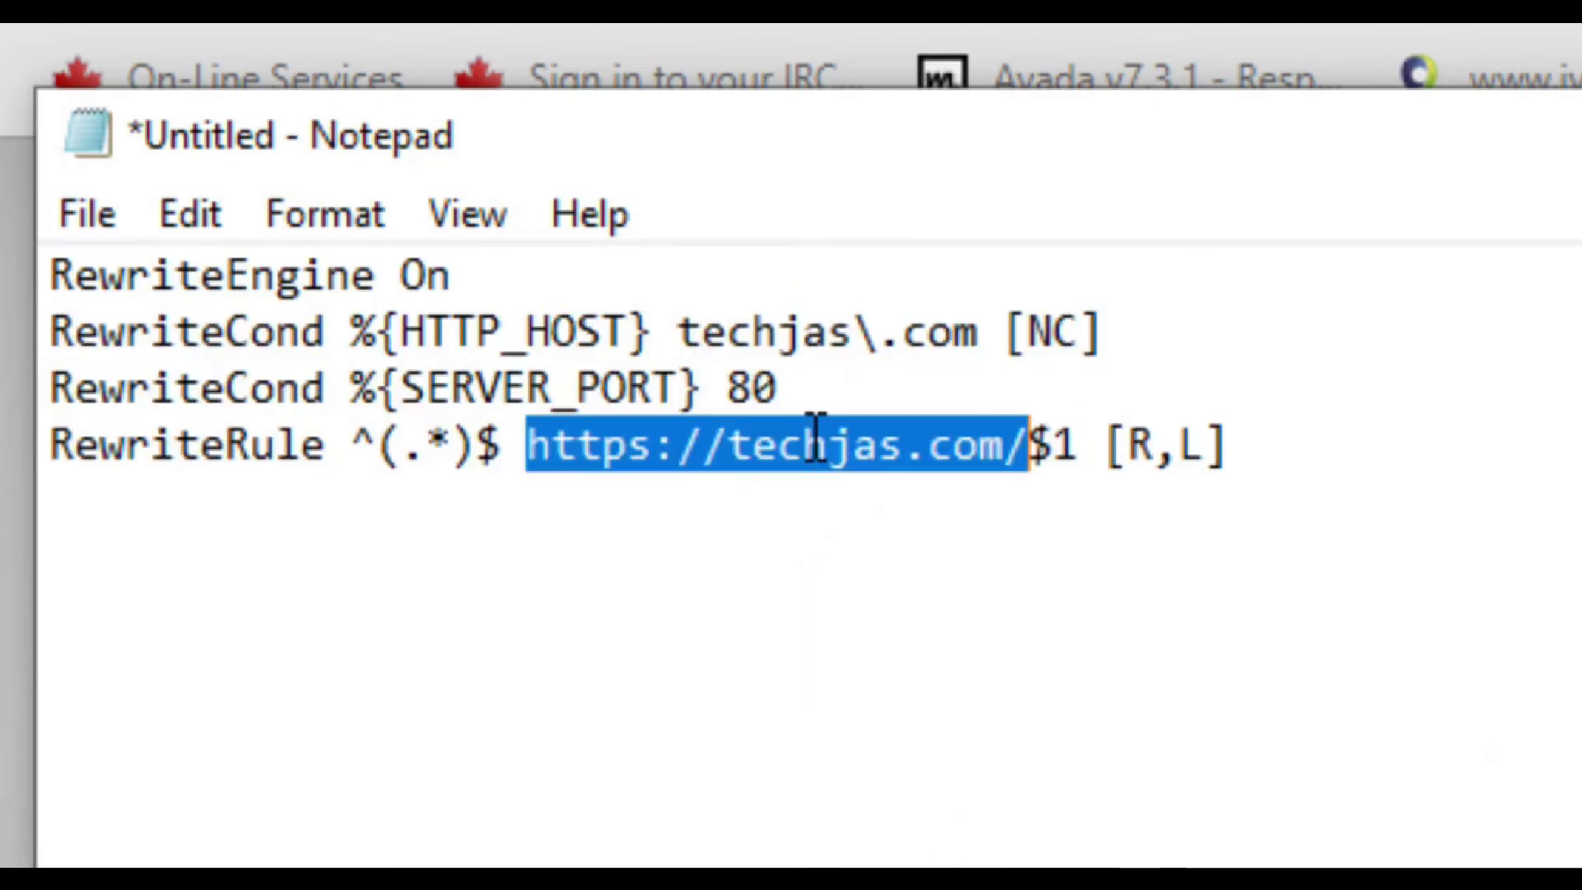
click(873, 664)
key(ctrl+a)
key(ctrl+c)
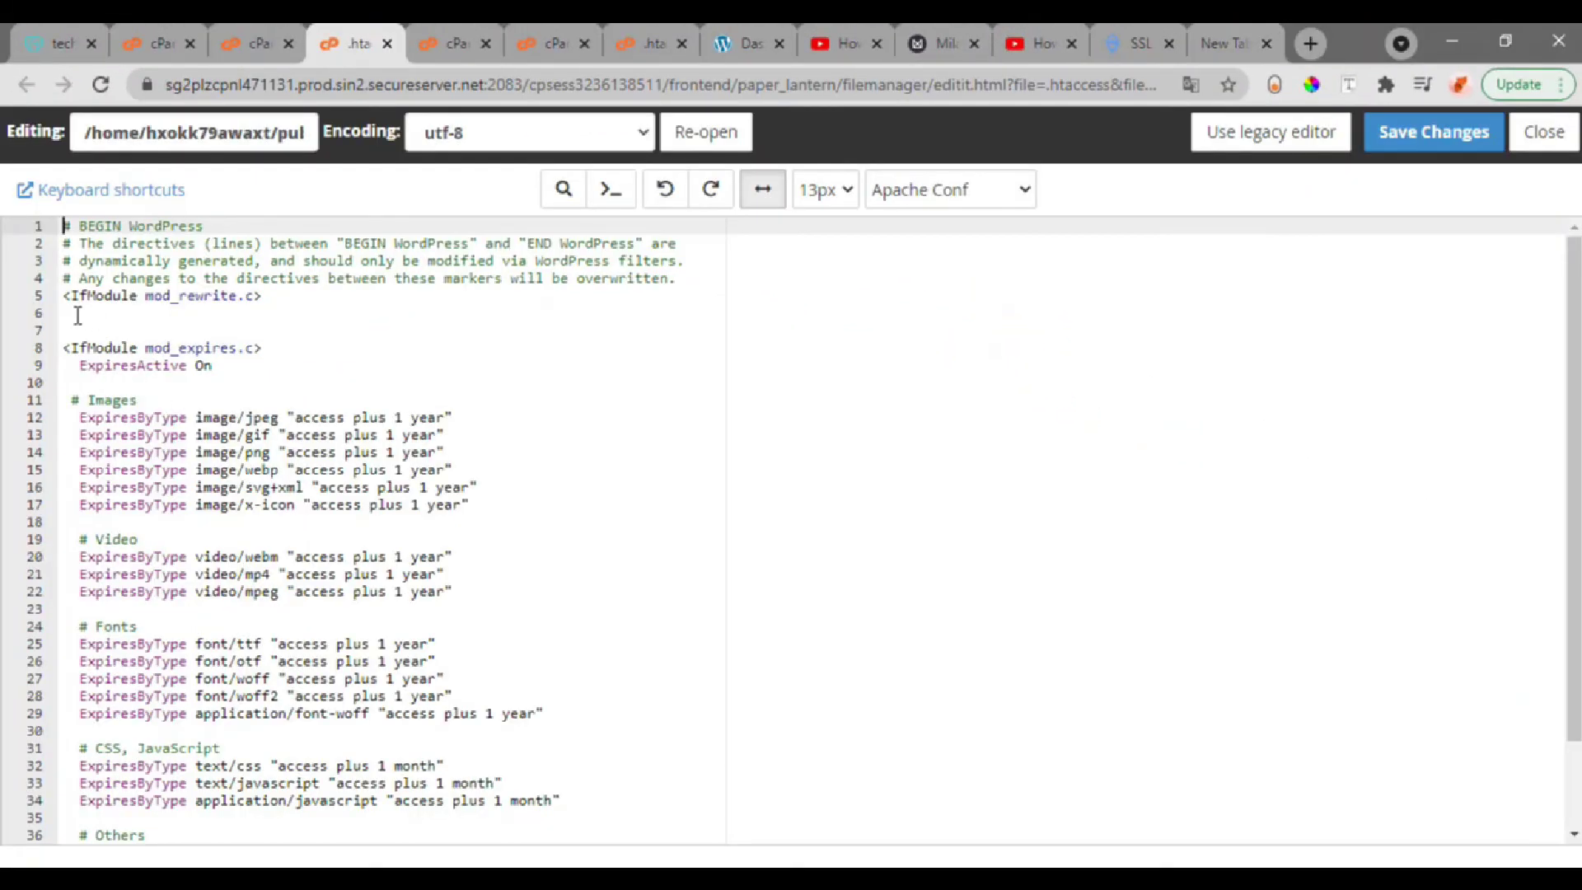
Paste the copied rewrite rules below the <IfModule mod_rewrite.c> line in .htaccess, save the file and close the editor
click(77, 316)
key(ctrl+v)
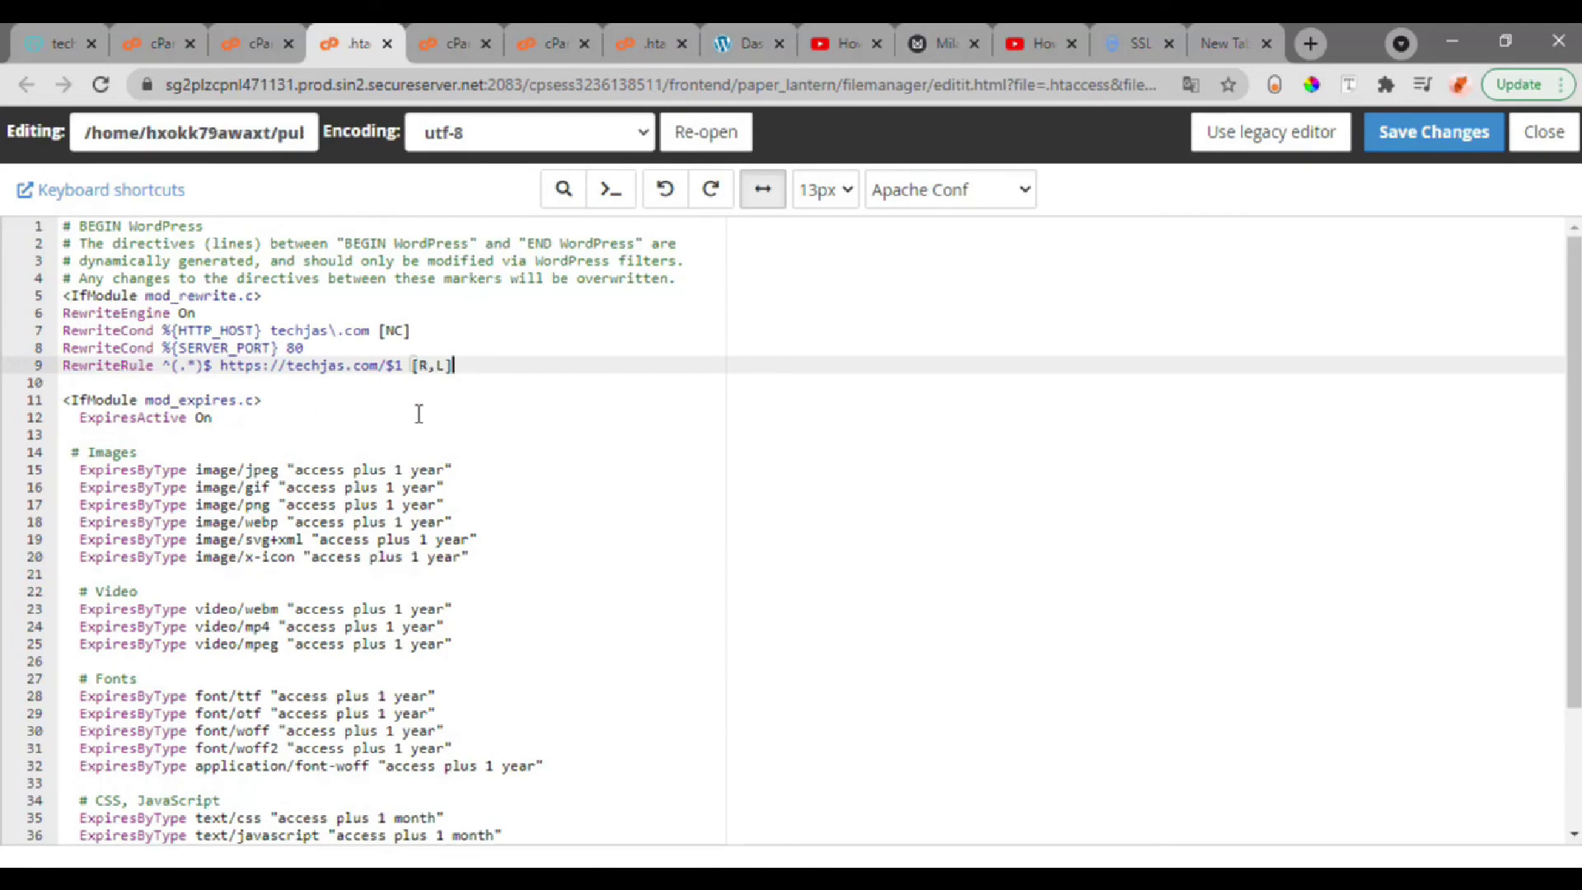
click(1414, 144)
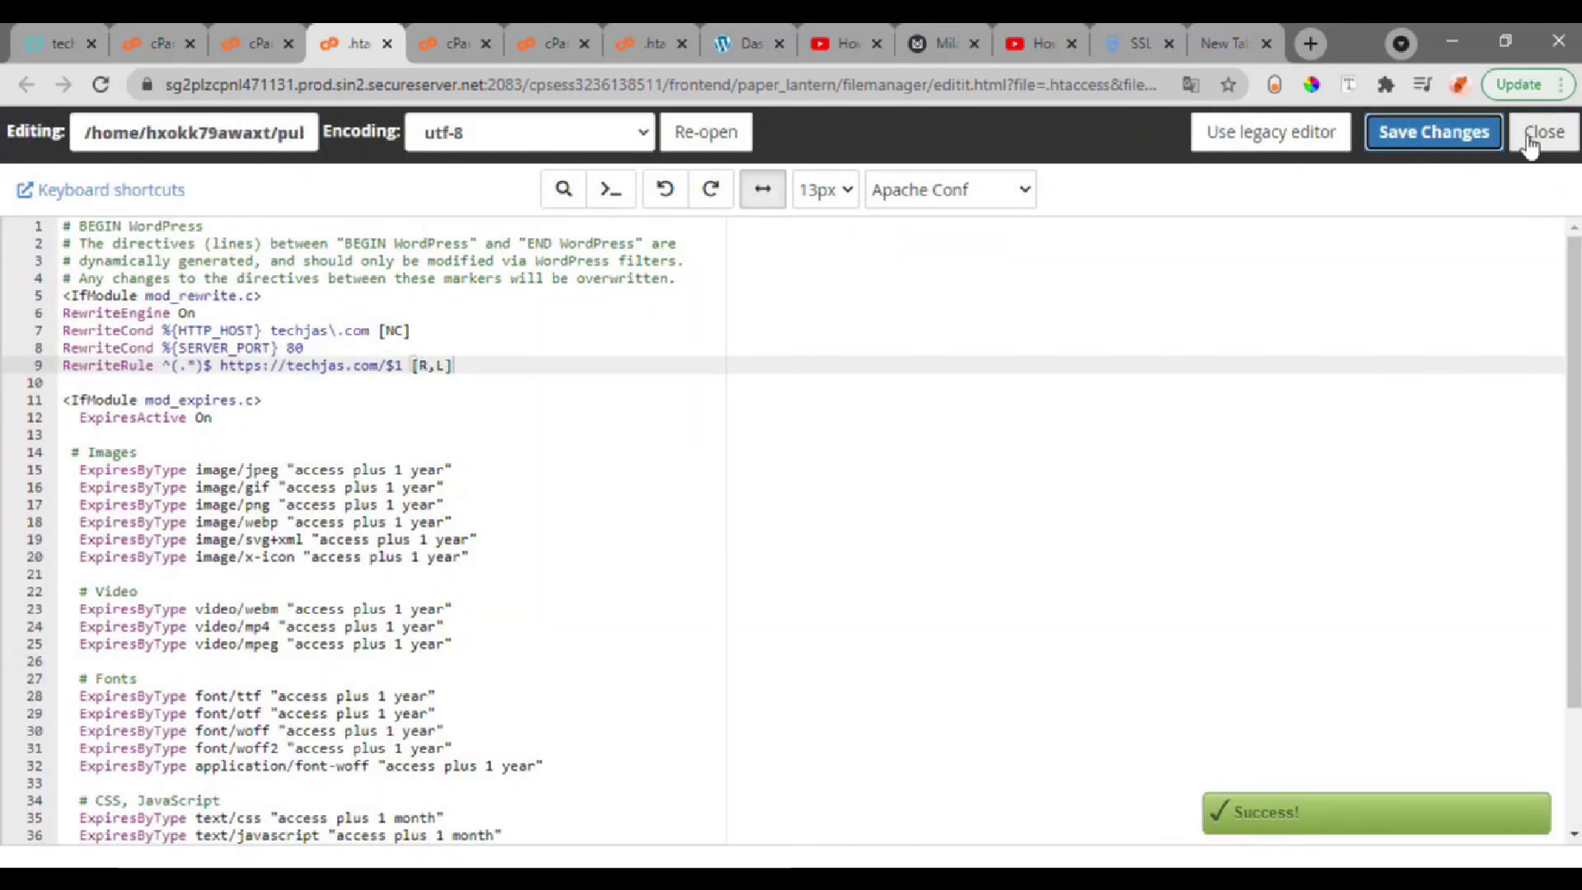
click(1532, 146)
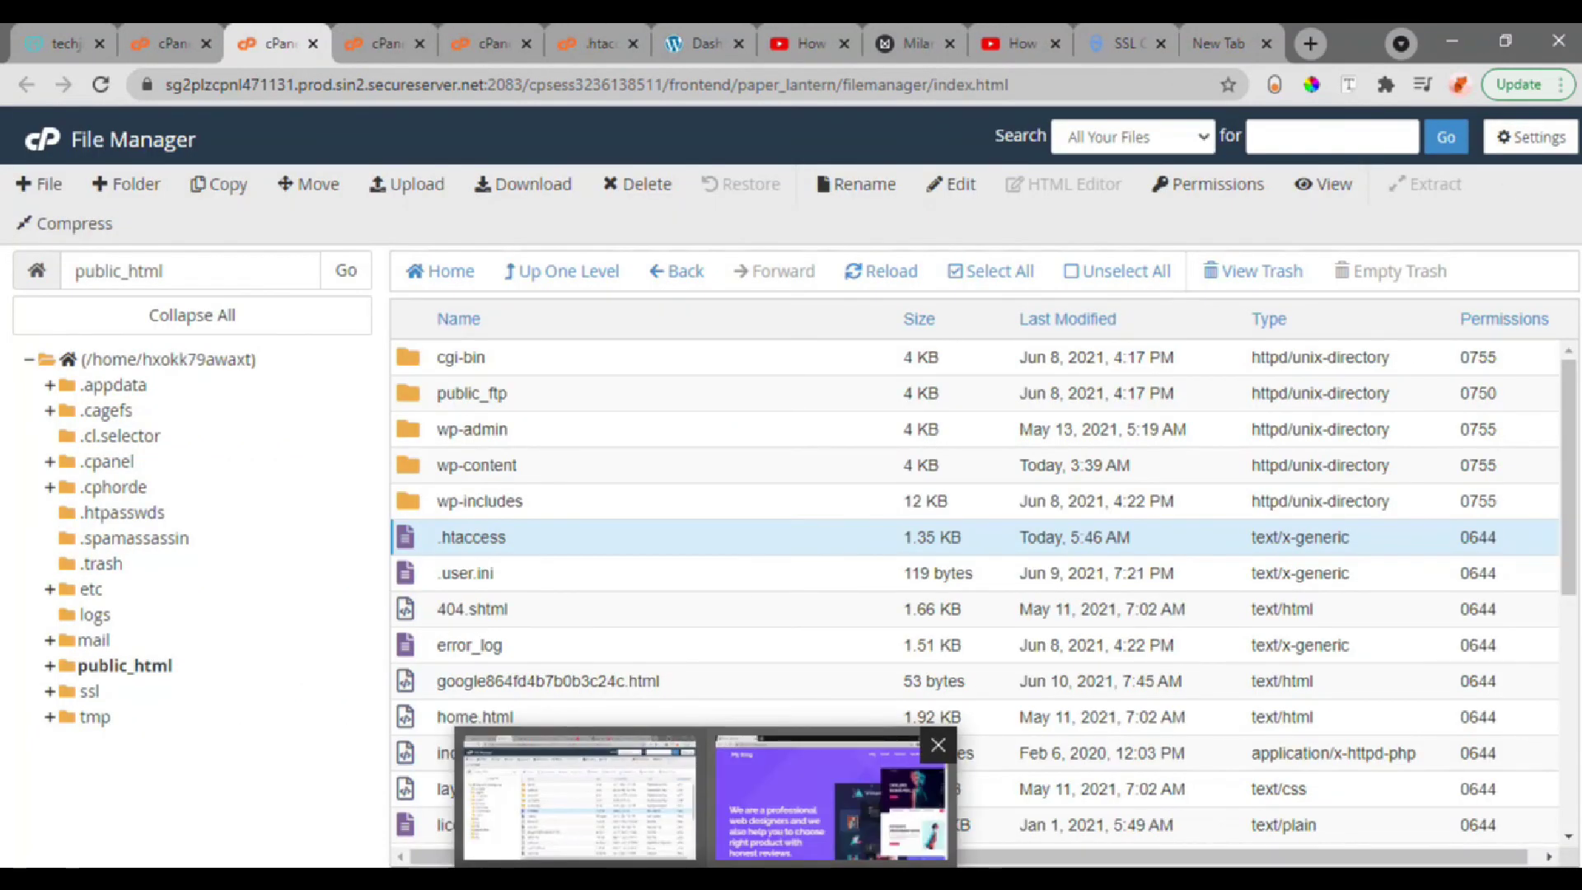
Switch to the incognito window showing techjas.com, inspect the site's connection security and certificate details, and close the certificate
click(828, 795)
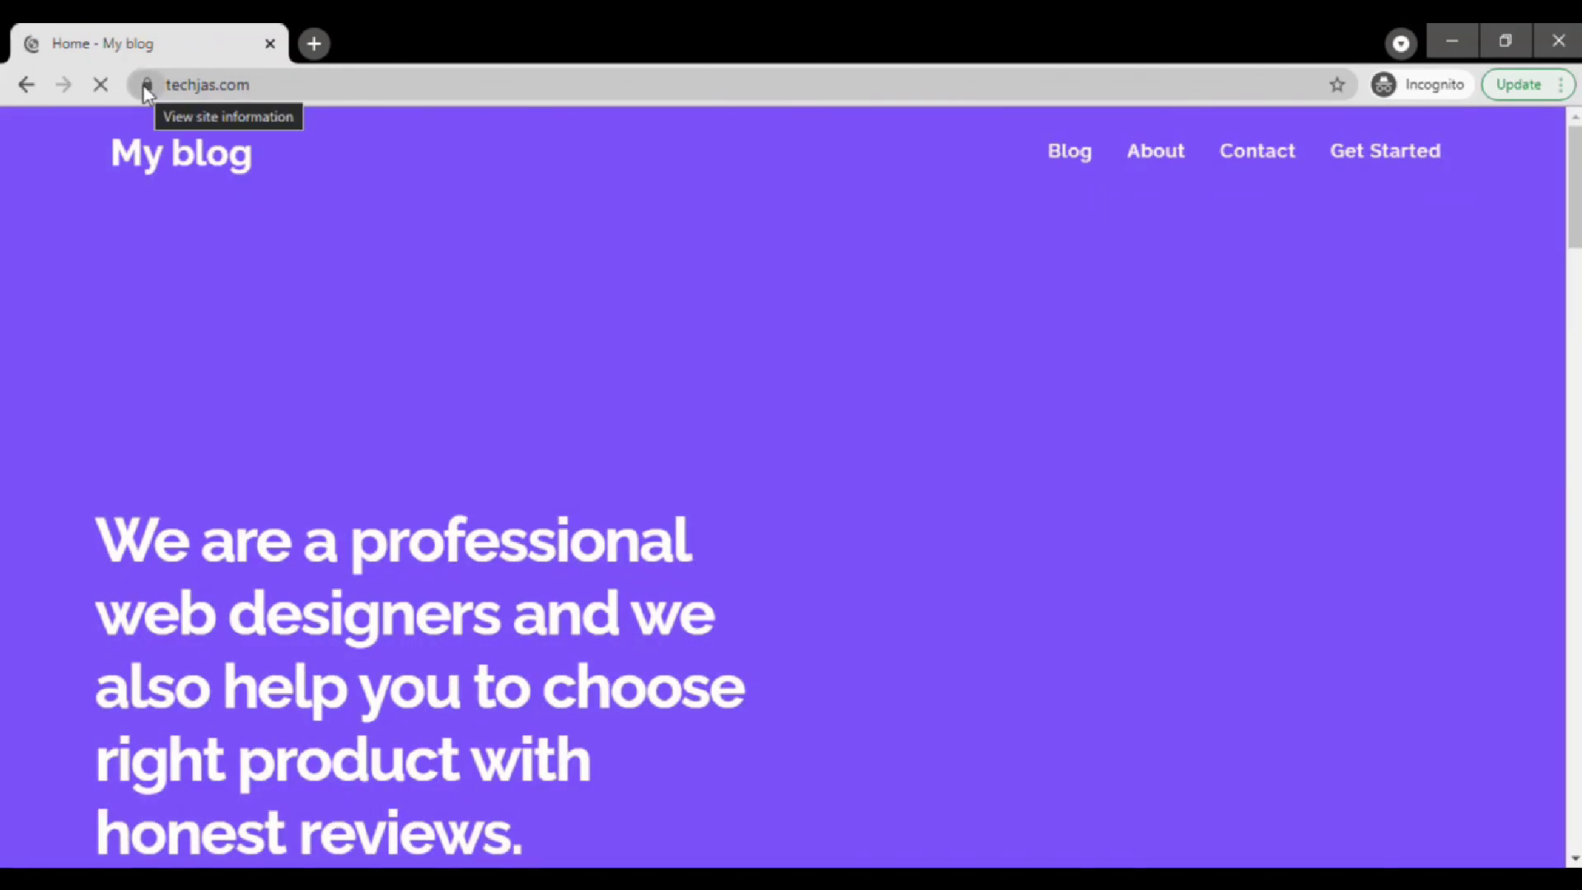
click(147, 86)
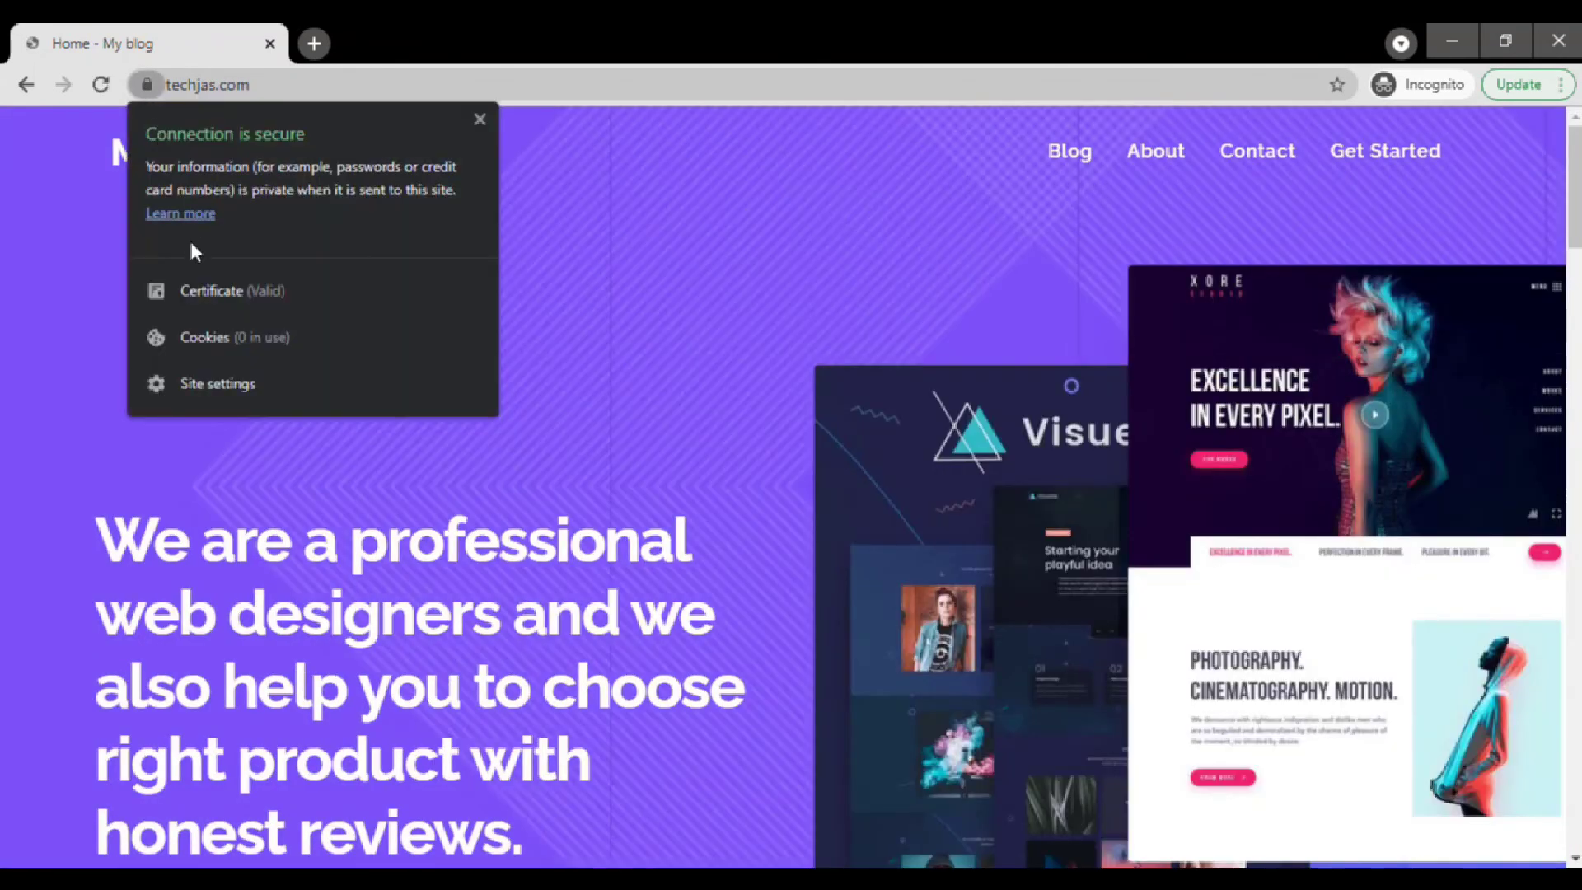
click(218, 295)
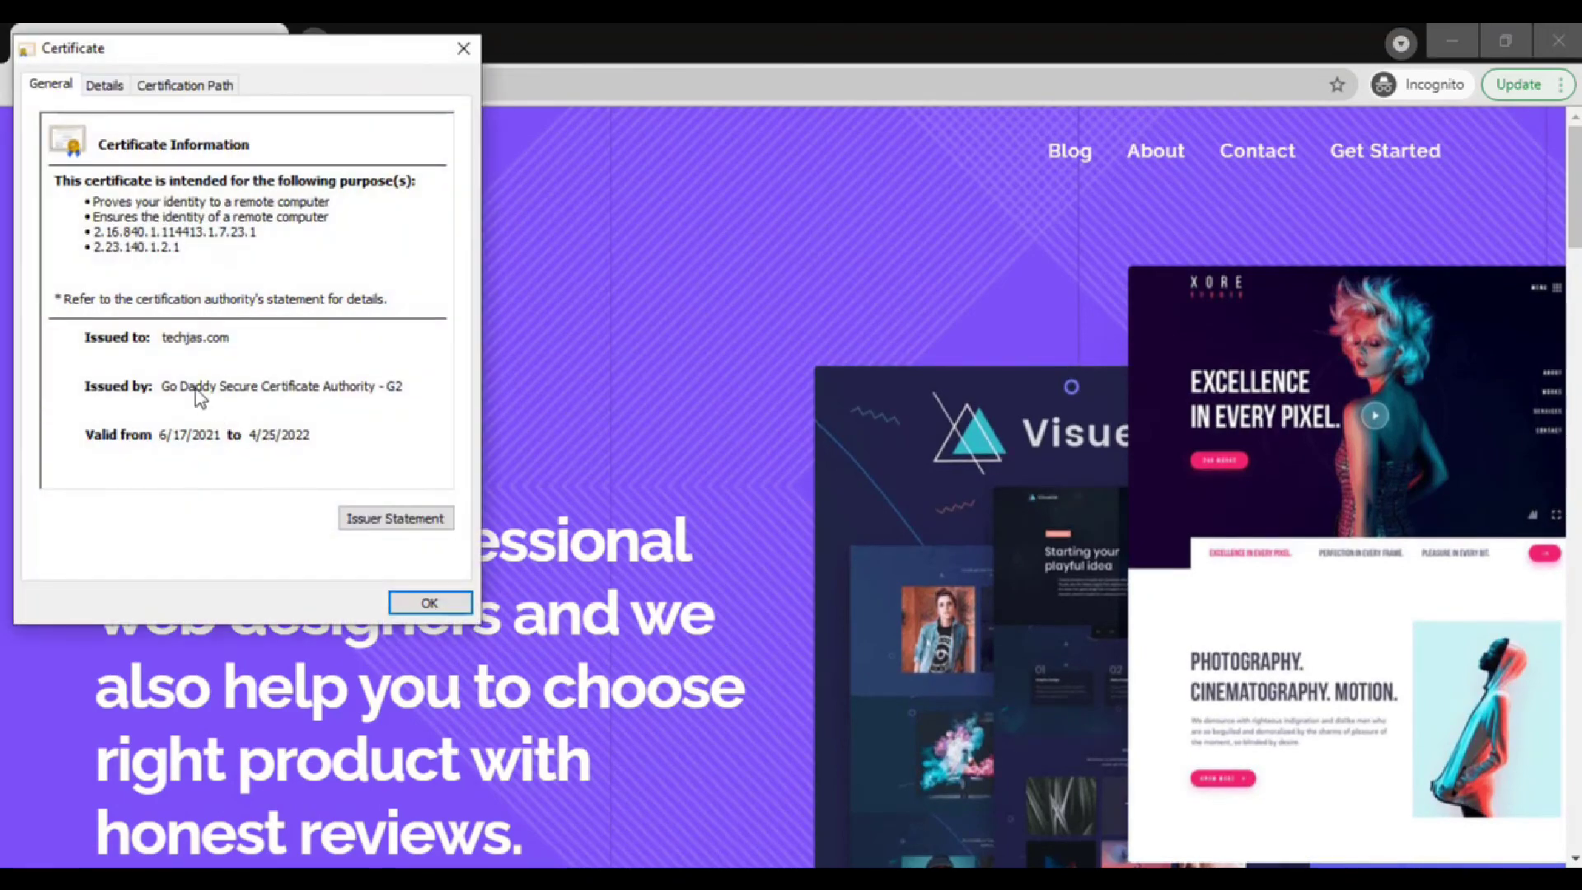
click(424, 603)
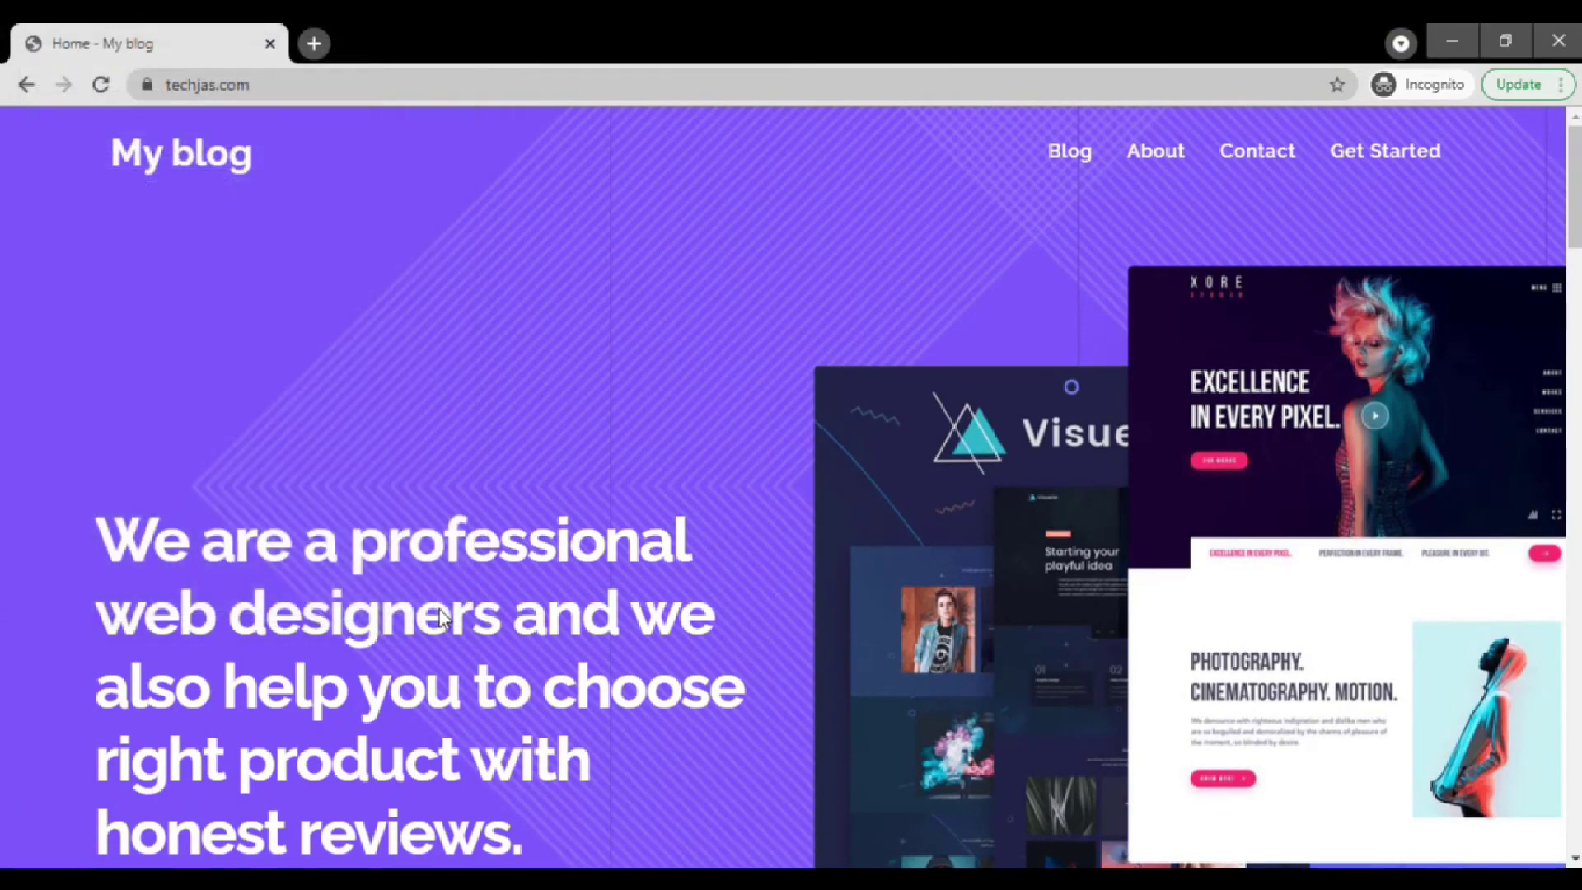